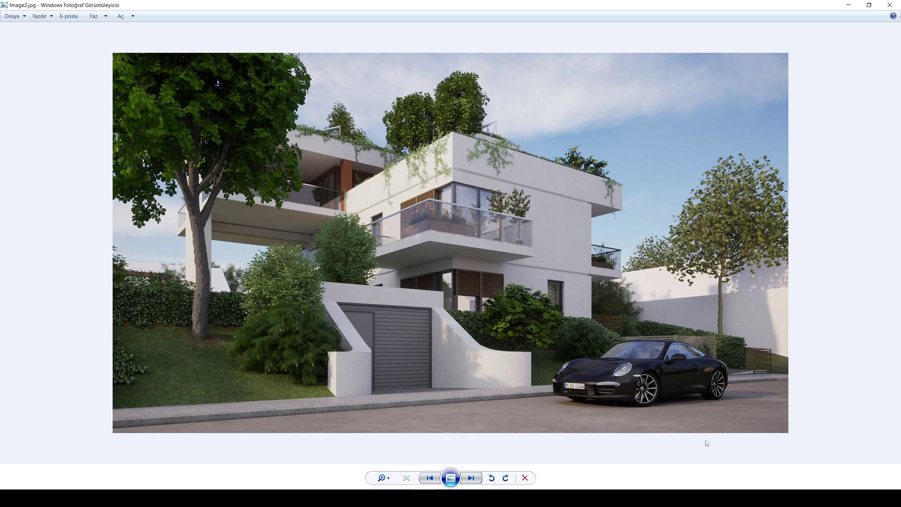
# Examine the reference rendering of the house, especially the hedges along the sloped garden and beside the garage entrance.
pyautogui.scroll(2, 273, 320)
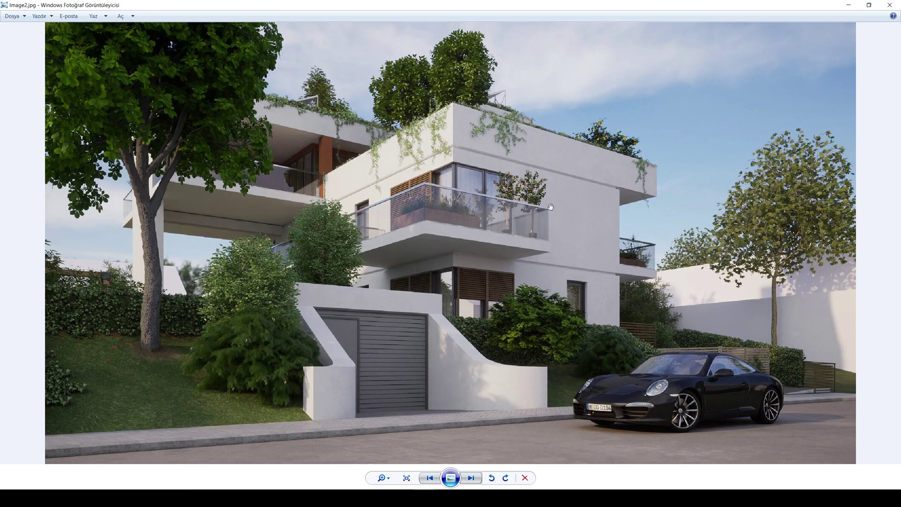
pyautogui.scroll(1, 442, 141)
pyautogui.moveTo(383, 323); pyautogui.dragTo(415, 315)
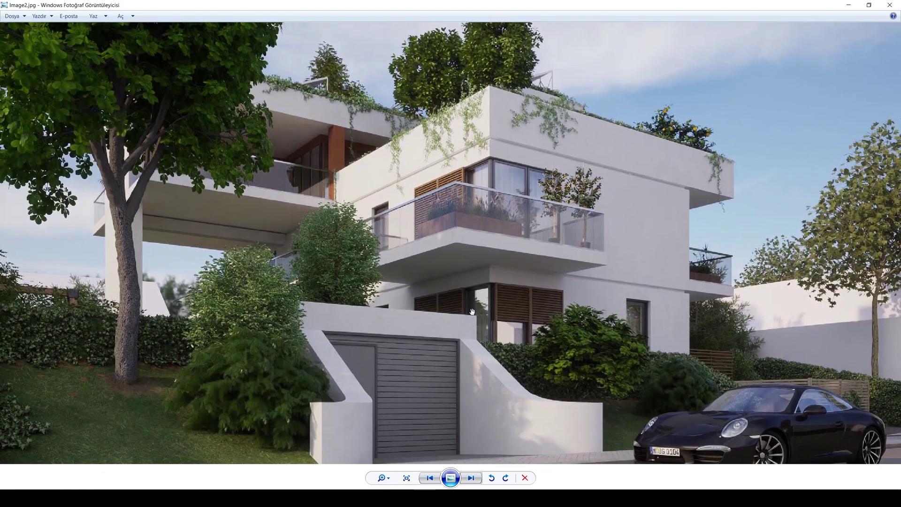
pyautogui.scroll(1, 90, 334)
pyautogui.scroll(-3, 179, 337)
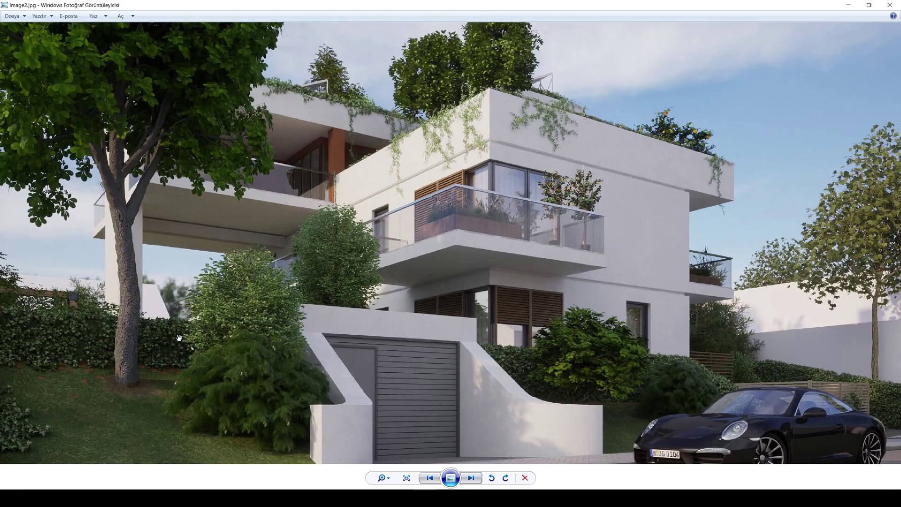
pyautogui.scroll(4, 216, 325)
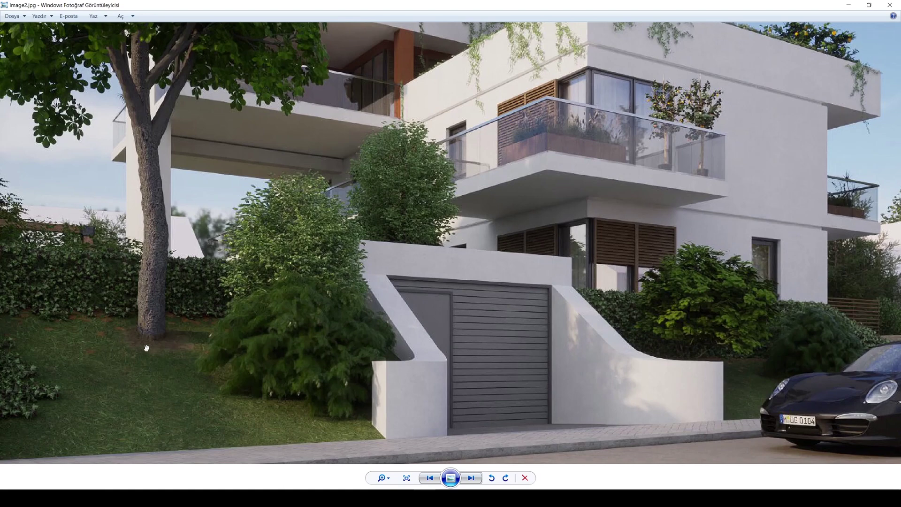
pyautogui.scroll(-4, 162, 336)
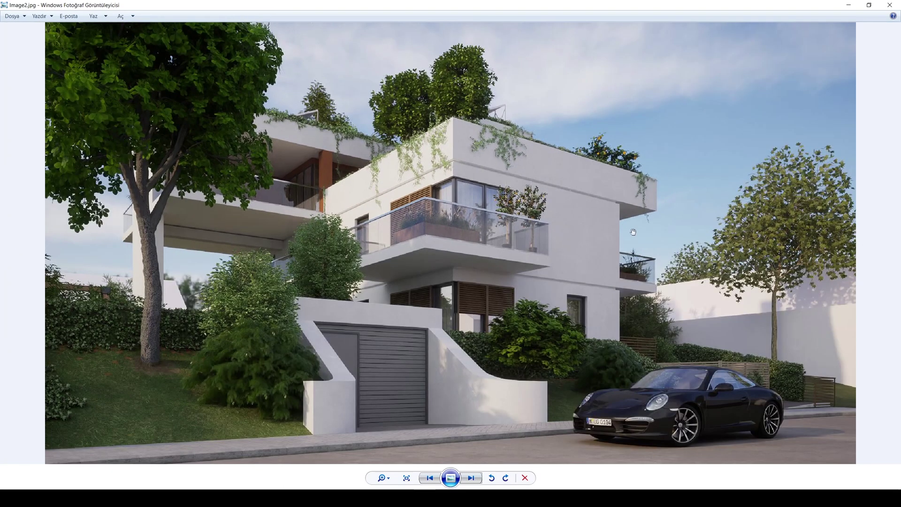
pyautogui.scroll(1, 633, 231)
pyautogui.scroll(-1, 630, 227)
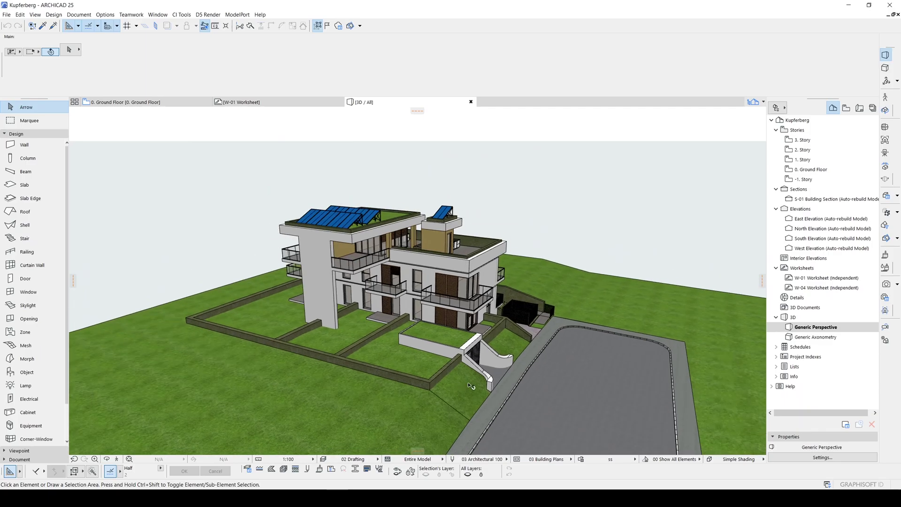
# Examine the Kupferberg house model in 3D in Archicad, inspecting the low hedge walls around the garden and beside the garage ramp.
pyautogui.keyDown('shift'); pyautogui.moveTo(385, 356); pyautogui.dragTo(307, 355, button='middle'); pyautogui.keyUp('shift')
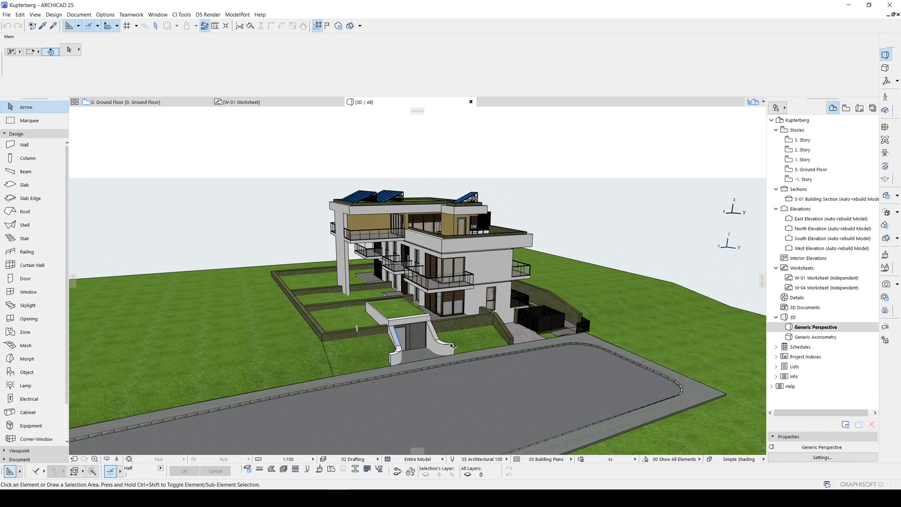
pyautogui.scroll(1, 452, 347)
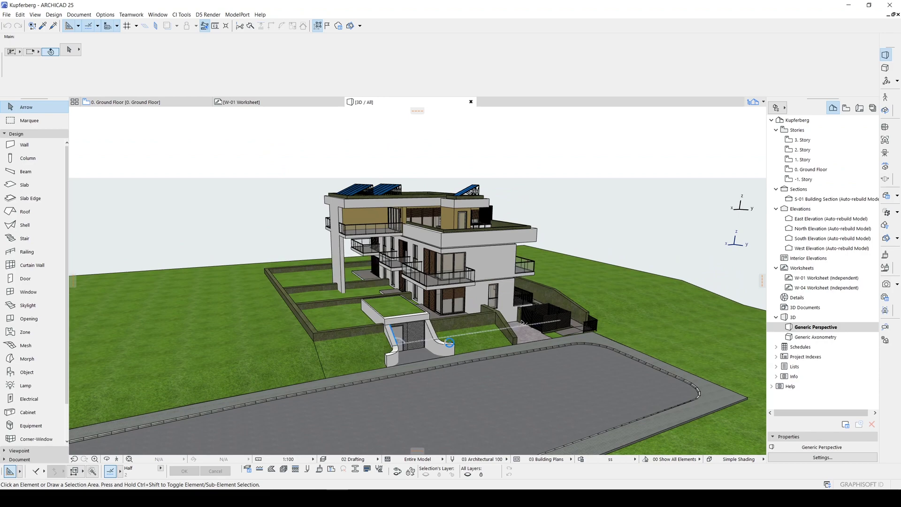
pyautogui.scroll(1, 525, 323)
pyautogui.keyDown('shift'); pyautogui.moveTo(615, 329); pyautogui.dragTo(347, 328, button='middle'); pyautogui.keyUp('shift')
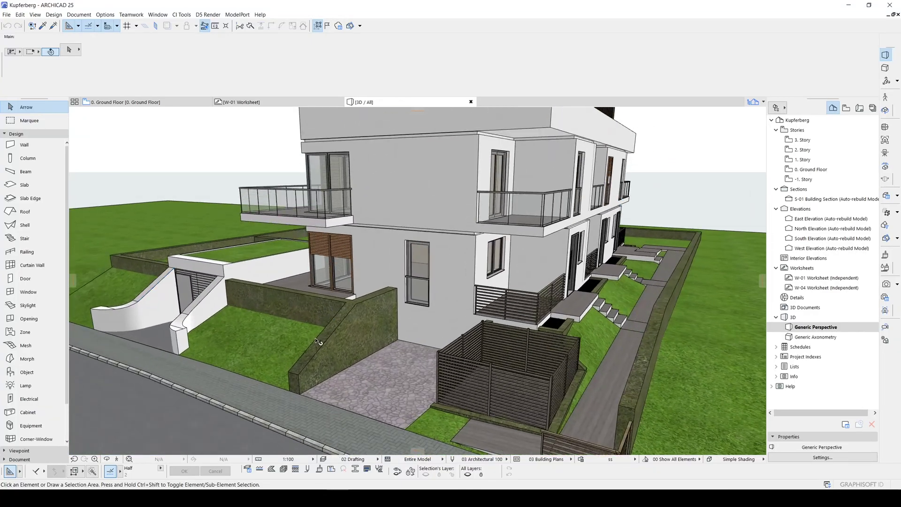
pyautogui.click(348, 325)
pyautogui.press('Escape')
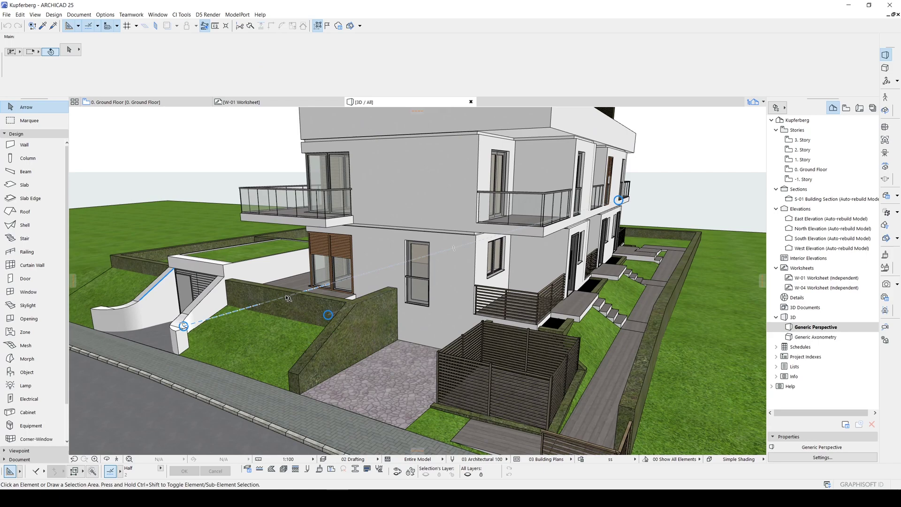
pyautogui.keyDown('shift'); pyautogui.moveTo(227, 300); pyautogui.dragTo(425, 320, button='middle'); pyautogui.keyUp('shift')
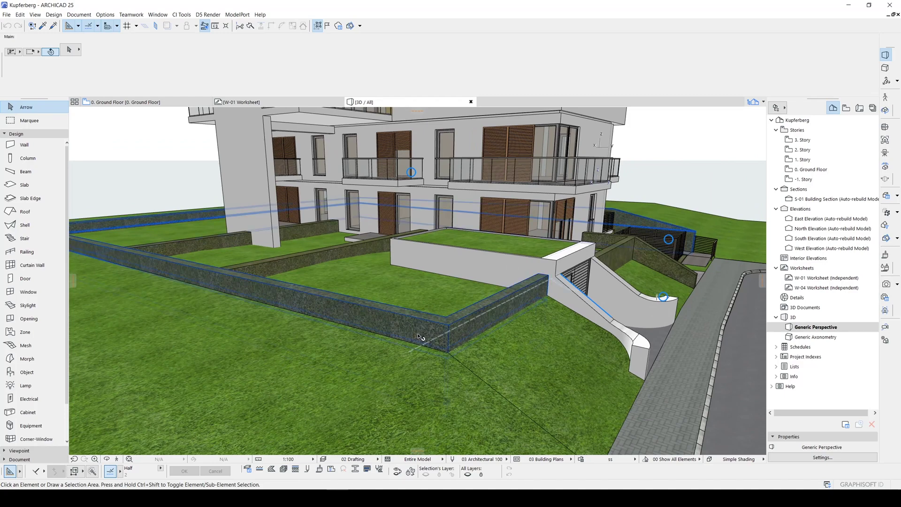
pyautogui.scroll(6, 419, 335)
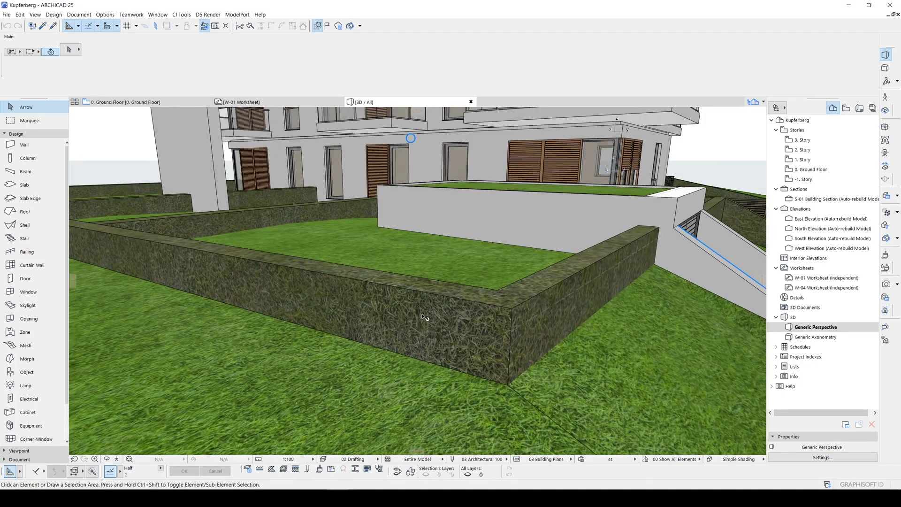
pyautogui.scroll(-4, 370, 301)
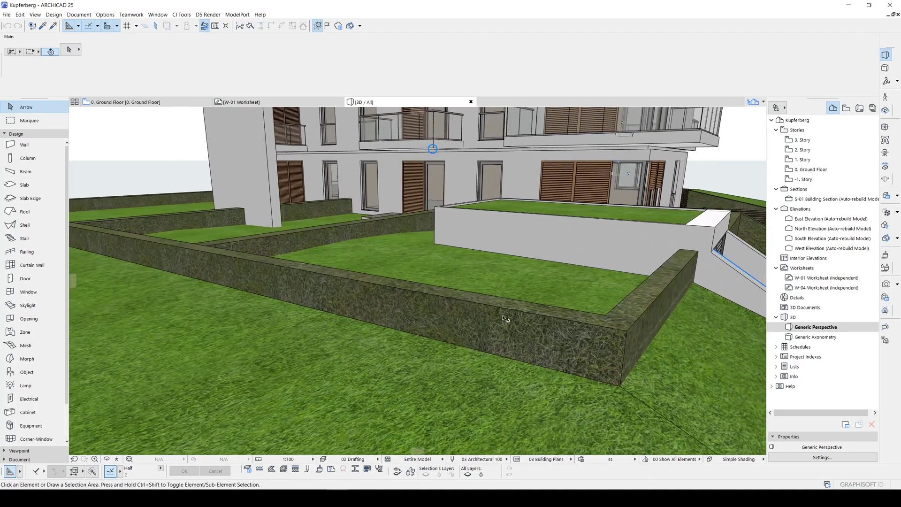
pyautogui.scroll(-3, 428, 290)
pyautogui.moveTo(336, 289); pyautogui.dragTo(542, 345, button='middle')
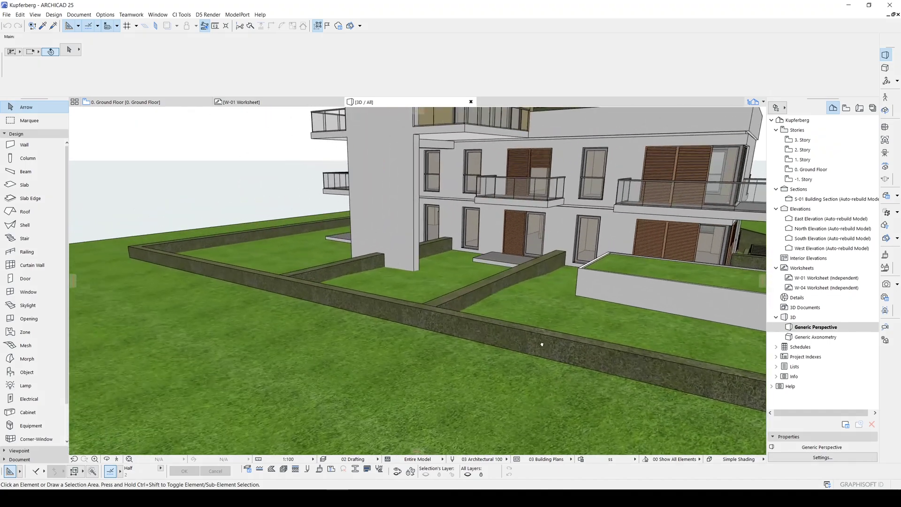
pyautogui.scroll(-3, 246, 283)
pyautogui.keyDown('shift'); pyautogui.moveTo(234, 279); pyautogui.dragTo(353, 321, button='middle'); pyautogui.keyUp('shift')
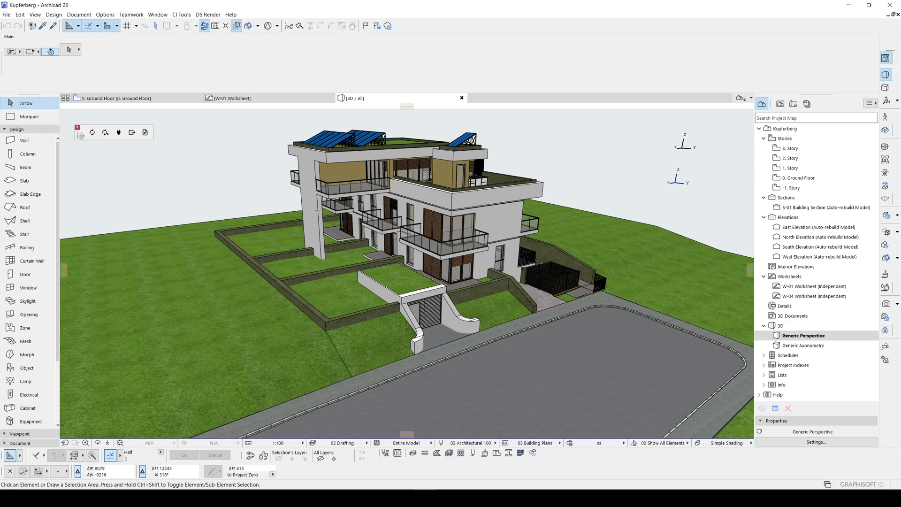
pyautogui.moveTo(79, 135); pyautogui.dragTo(72, 143)
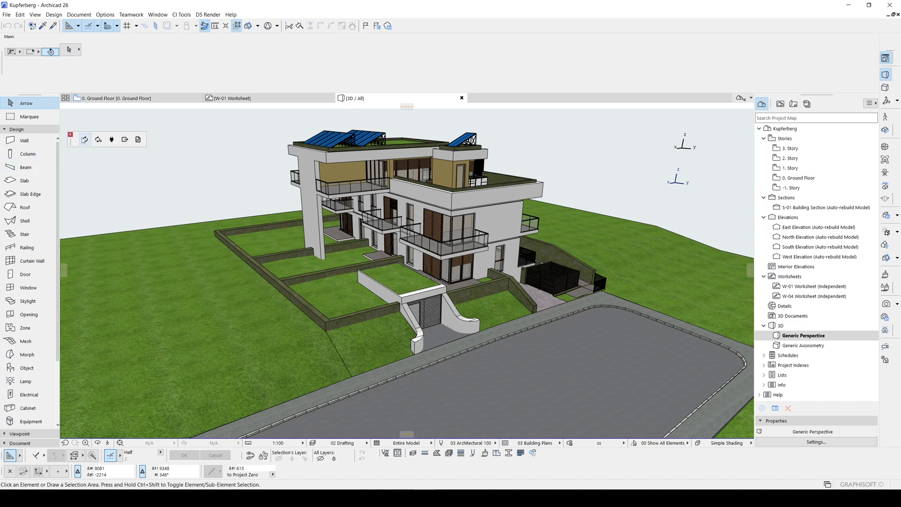
pyautogui.click(157, 15)
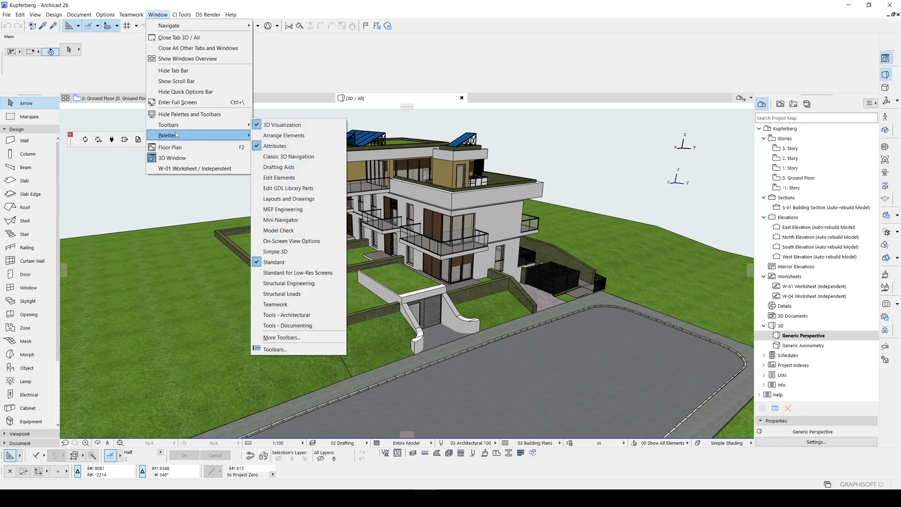
pyautogui.moveTo(170, 136)
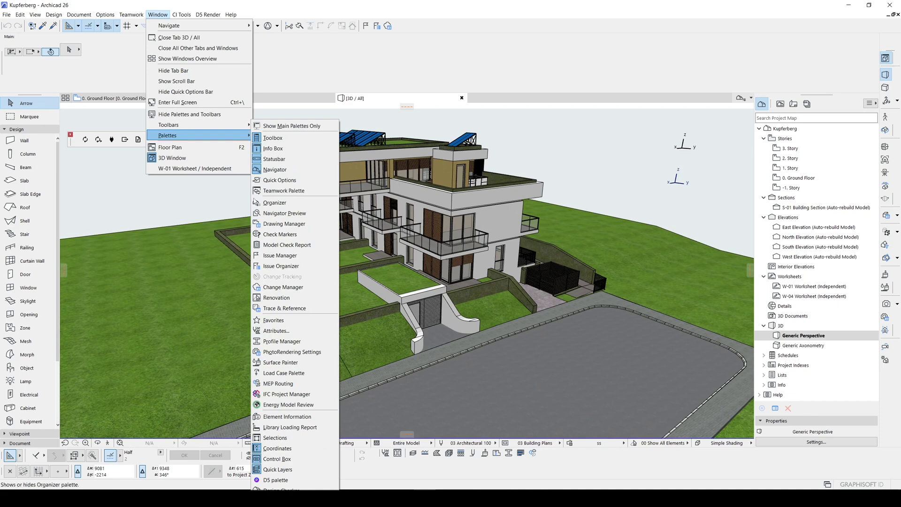
pyautogui.click(85, 154)
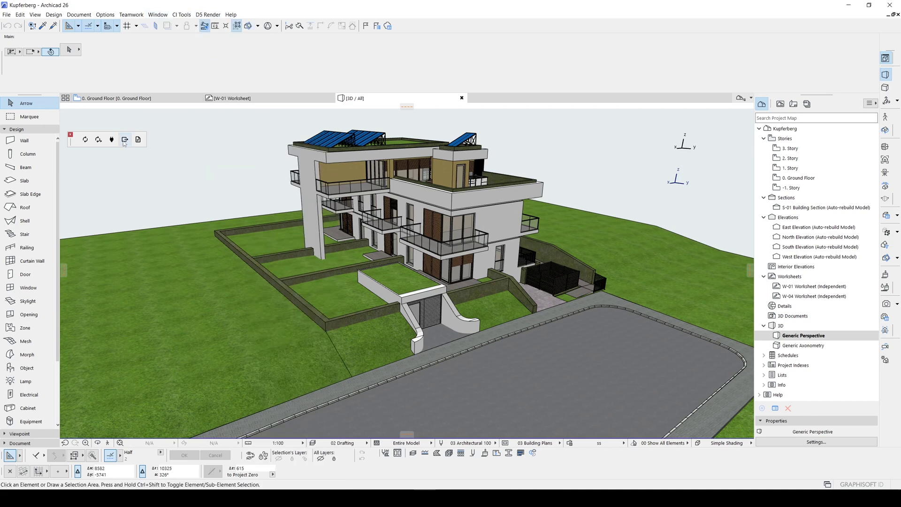
# Export the 3D model as a Datasmith file named TM Green Wall into the 226 Green Walls in Twinmotion folder.
pyautogui.click(125, 140)
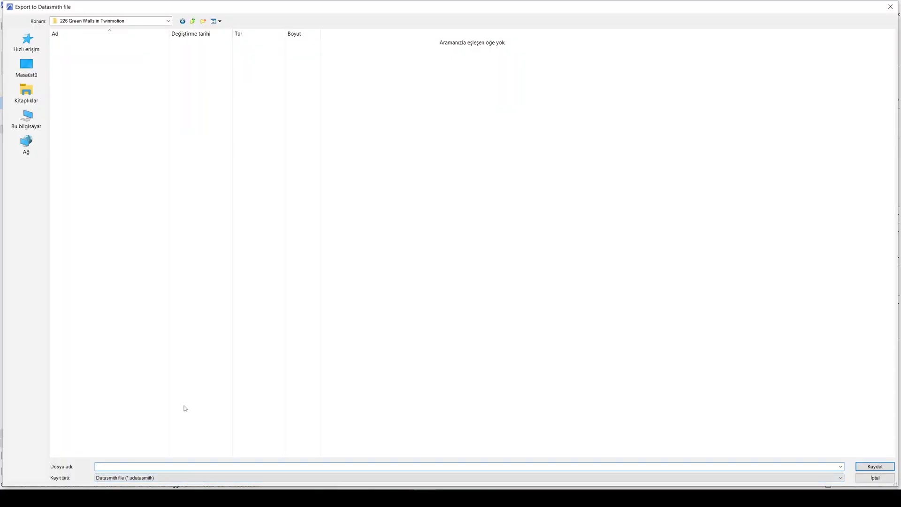
pyautogui.write('TM Green Wall')
pyautogui.click(869, 467)
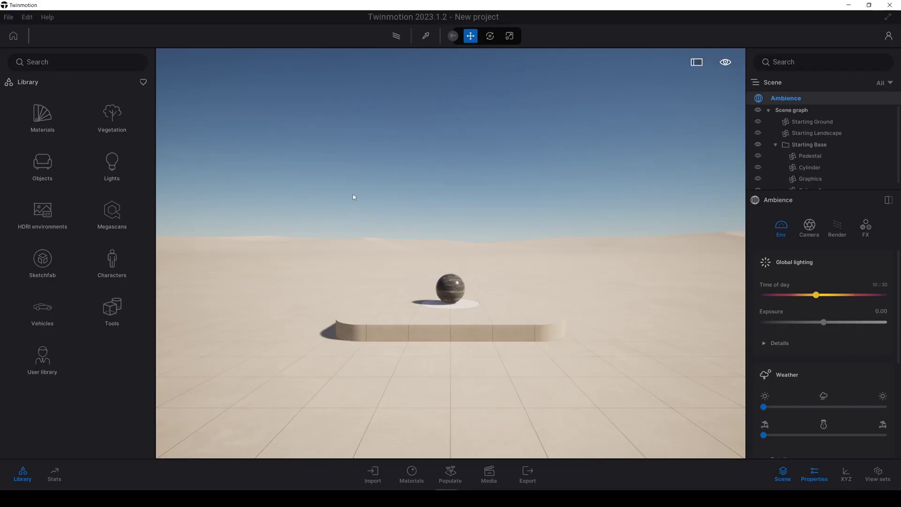
# Import the TM Green Wall Datasmith file as geometry, collapsed by material with full precision UVs and normals enabled.
pyautogui.click(369, 471)
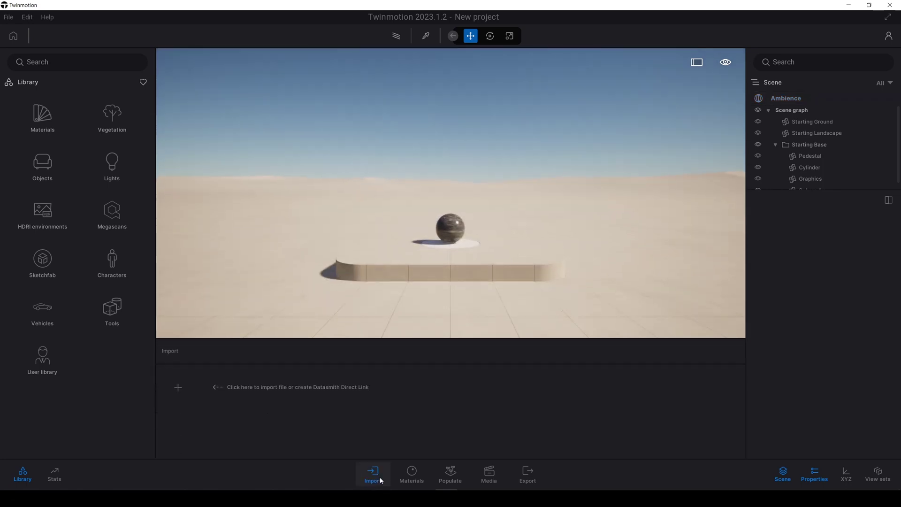
pyautogui.click(186, 390)
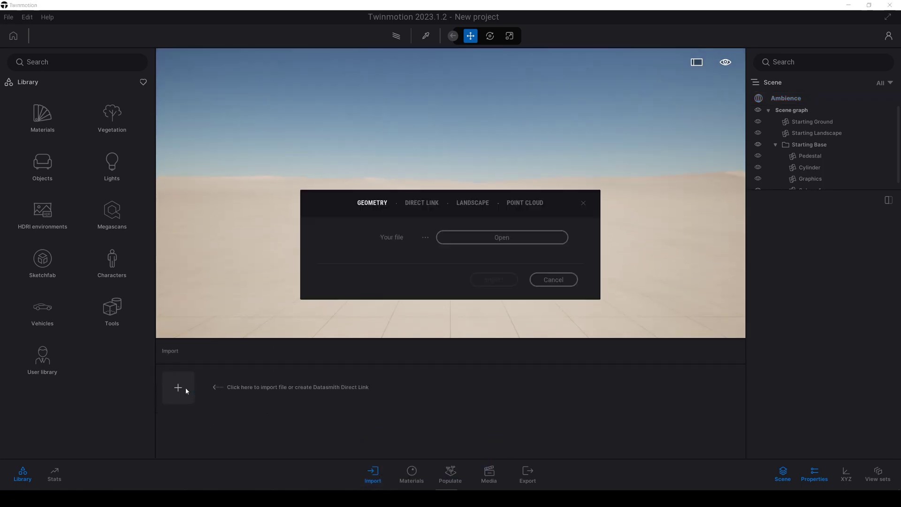
pyautogui.click(494, 238)
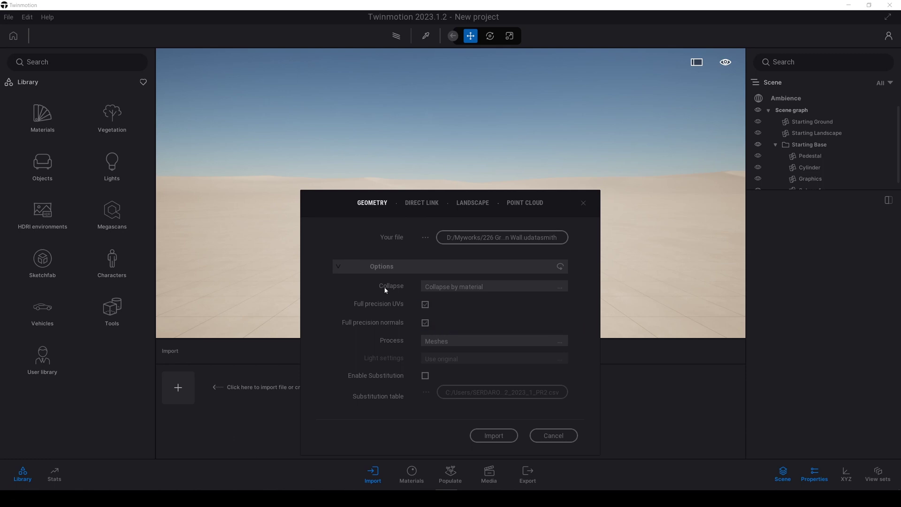
pyautogui.click(425, 304)
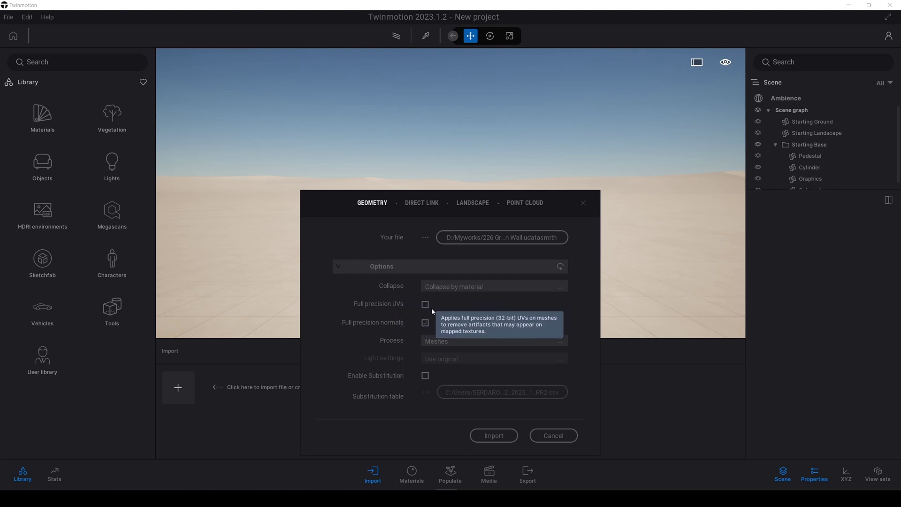
pyautogui.click(425, 304)
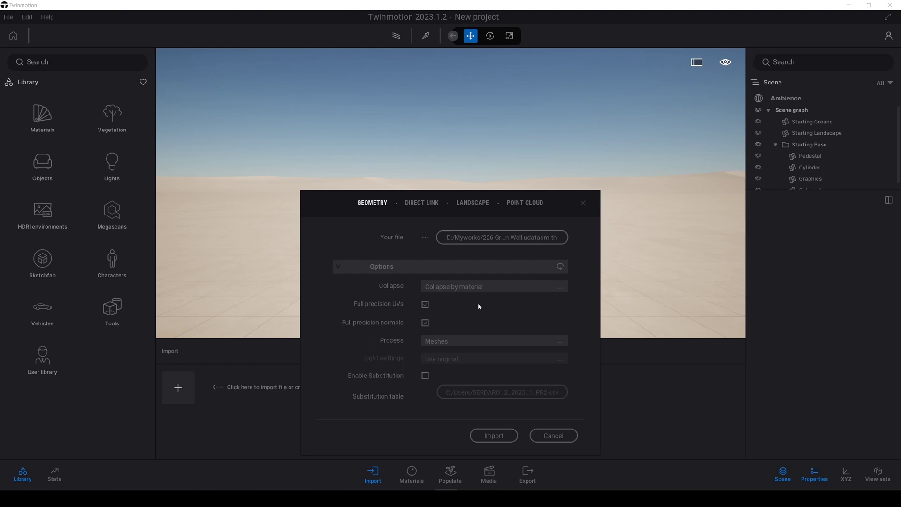
pyautogui.click(448, 288)
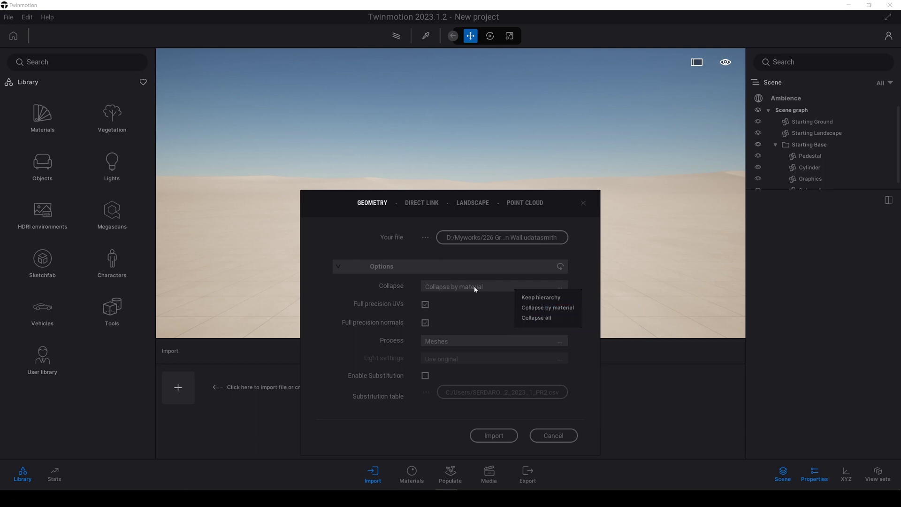
pyautogui.click(385, 424)
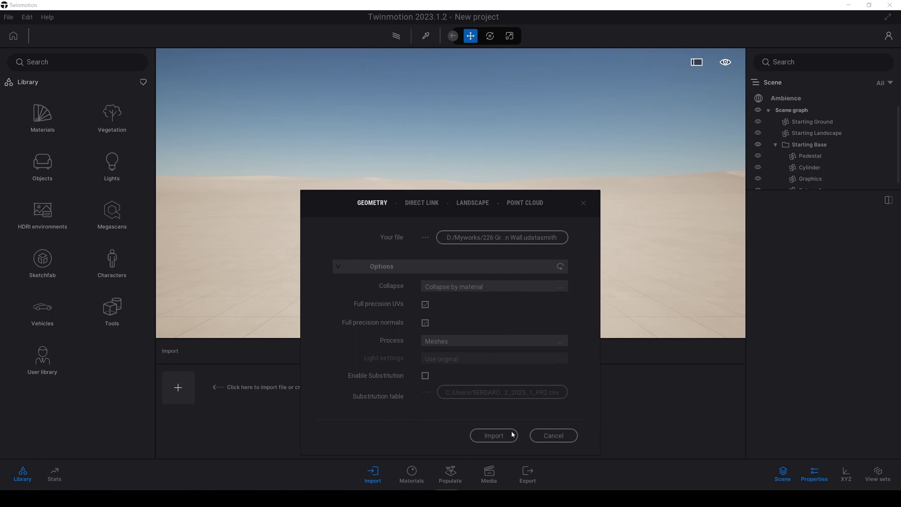
pyautogui.click(488, 436)
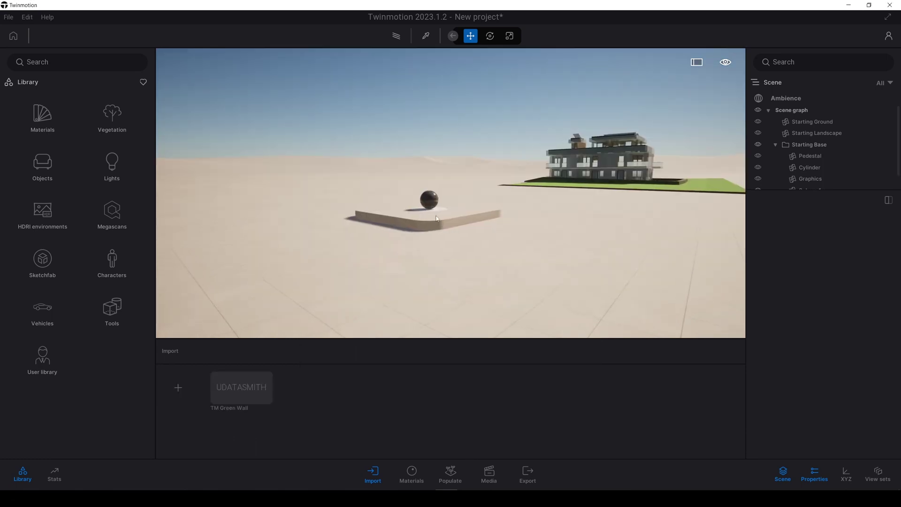
# Delete the default Starting Base group containing the pedestal and sphere from the scene.
pyautogui.click(435, 218)
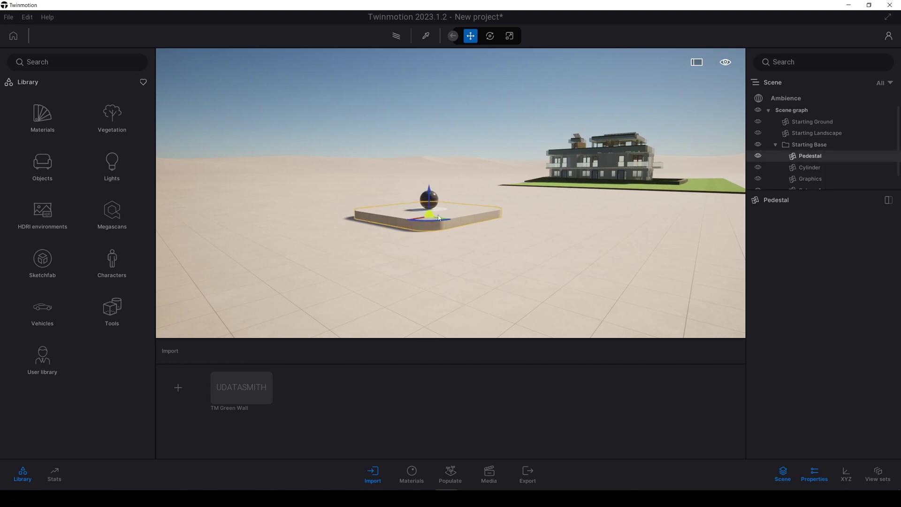
pyautogui.click(810, 144)
pyautogui.press('Delete')
# Delete the Starting Ground plane that covers the site around the imported house.
pyautogui.press('w')
pyautogui.press('d')
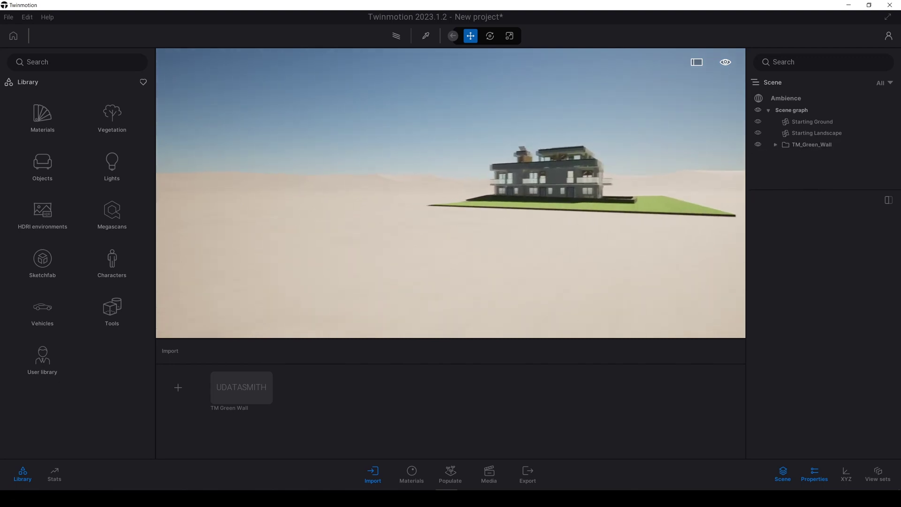
pyautogui.moveTo(530, 130); pyautogui.dragTo(212, 118, button='right')
pyautogui.press('w')
pyautogui.press('d')
pyautogui.press('s')
pyautogui.press('d')
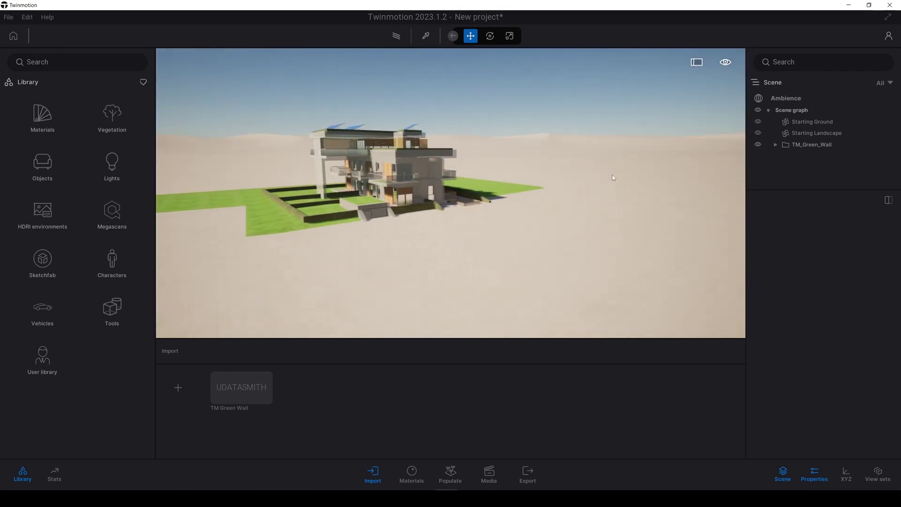
pyautogui.click(612, 175)
pyautogui.press('Delete')
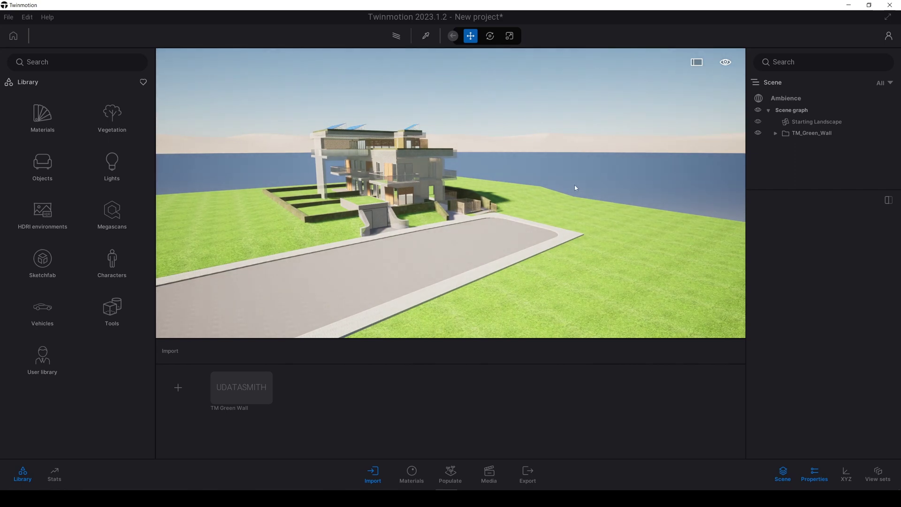
# Examine the imported house from the street side, looking at the garage entrance and the surrounding hedge walls.
pyautogui.press('w')
pyautogui.moveTo(571, 187); pyautogui.dragTo(583, 167, button='right')
pyautogui.press('d')
pyautogui.press('a')
pyautogui.press('s')
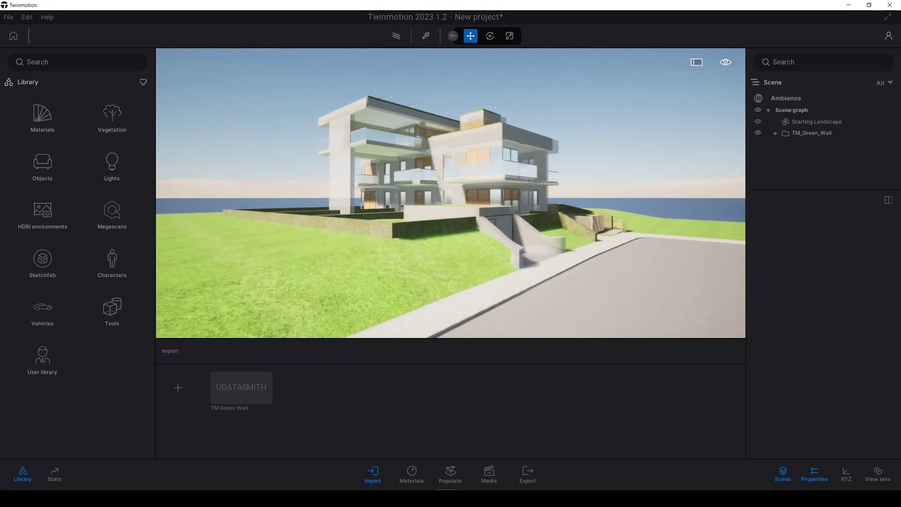
pyautogui.press('d')
pyautogui.moveTo(582, 168); pyautogui.dragTo(570, 158)
pyautogui.press('w')
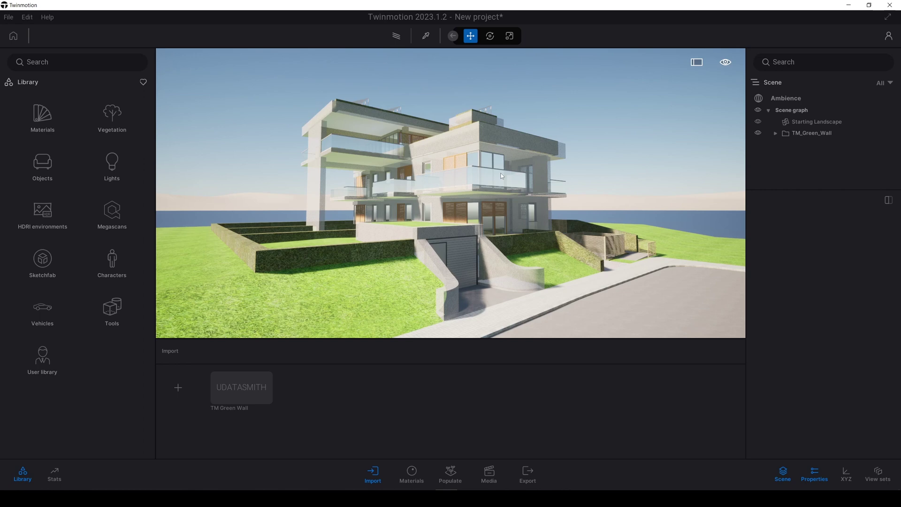
# Apply the Matte painted wall material from the wall coverings library to the concrete walls of the house.
pyautogui.click(52, 126)
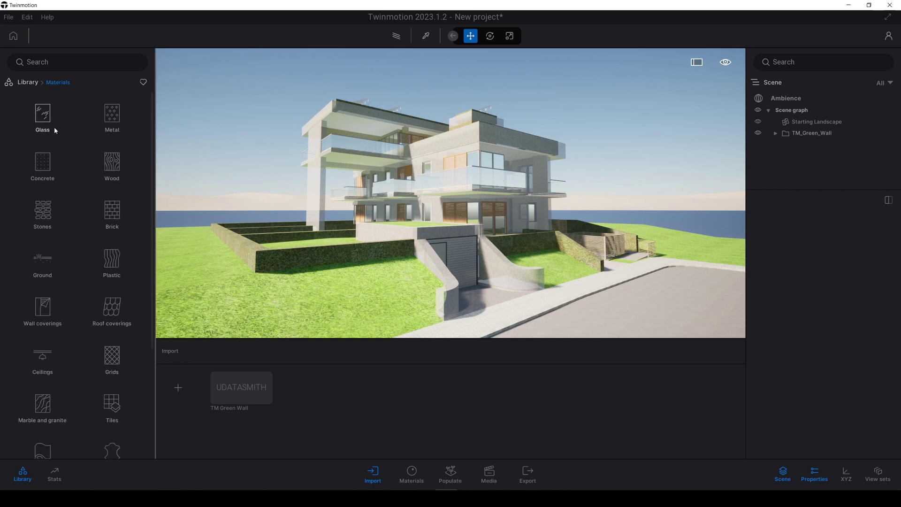
pyautogui.click(37, 308)
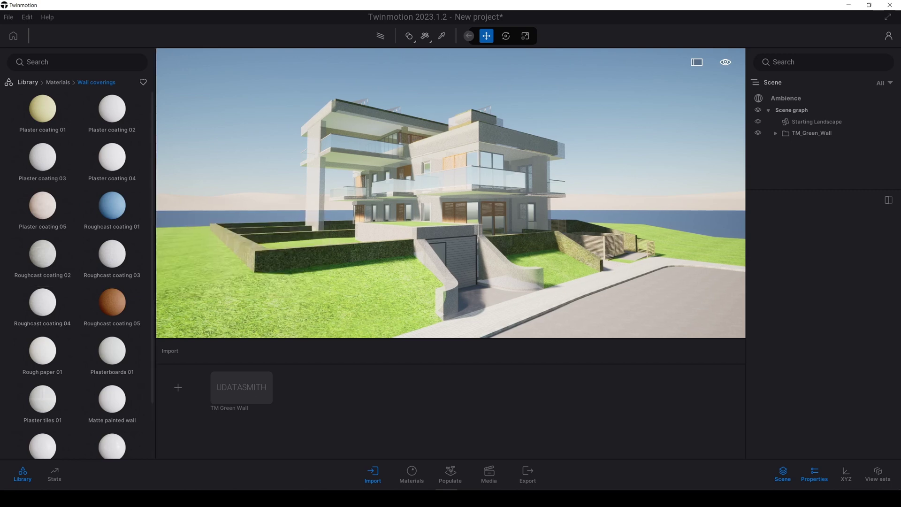
pyautogui.scroll(5, 388, 124)
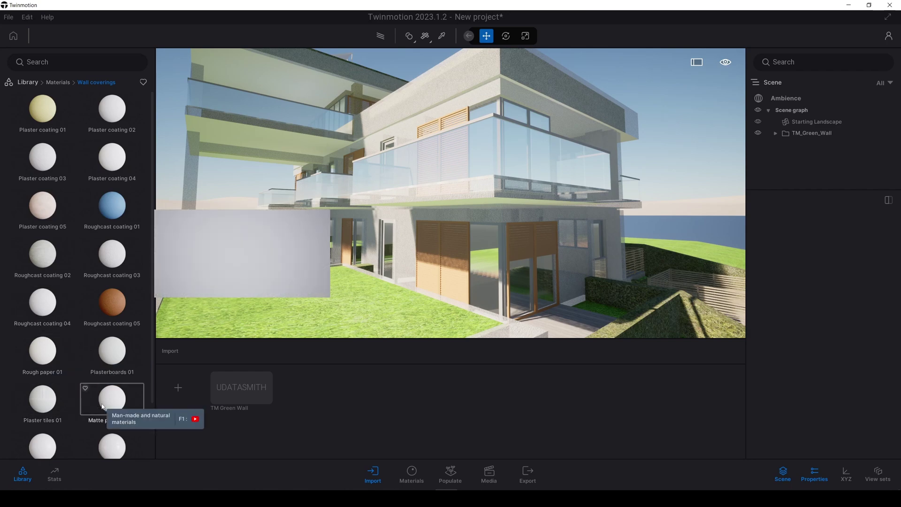
pyautogui.moveTo(104, 406); pyautogui.dragTo(392, 200)
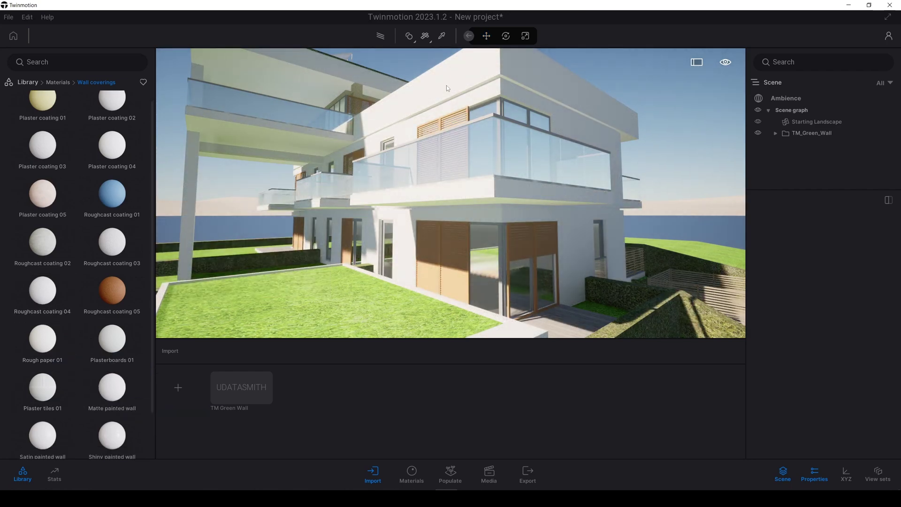
pyautogui.scroll(-6, 392, 200)
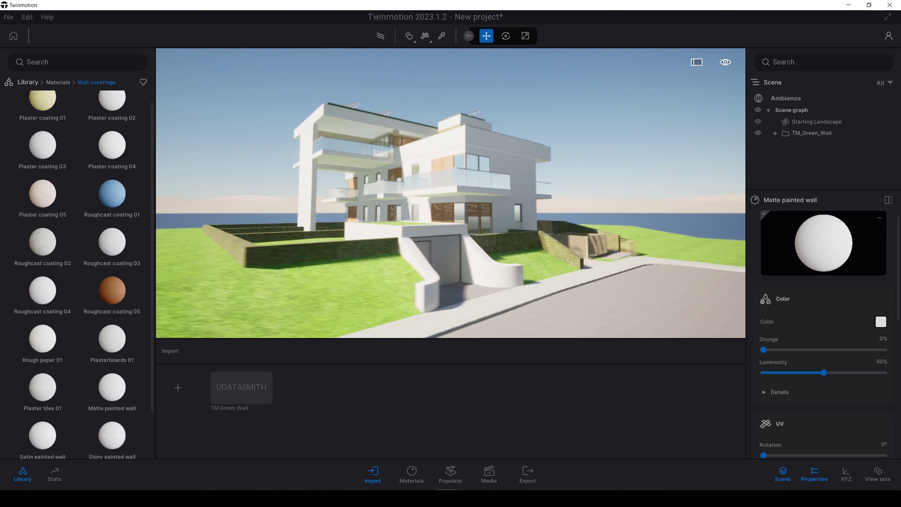
# Pick up the Yeşil_Duvar material from the garden hedge wall beside the garage for editing.
pyautogui.scroll(1, 361, 150)
pyautogui.moveTo(611, 186); pyautogui.dragTo(638, 170)
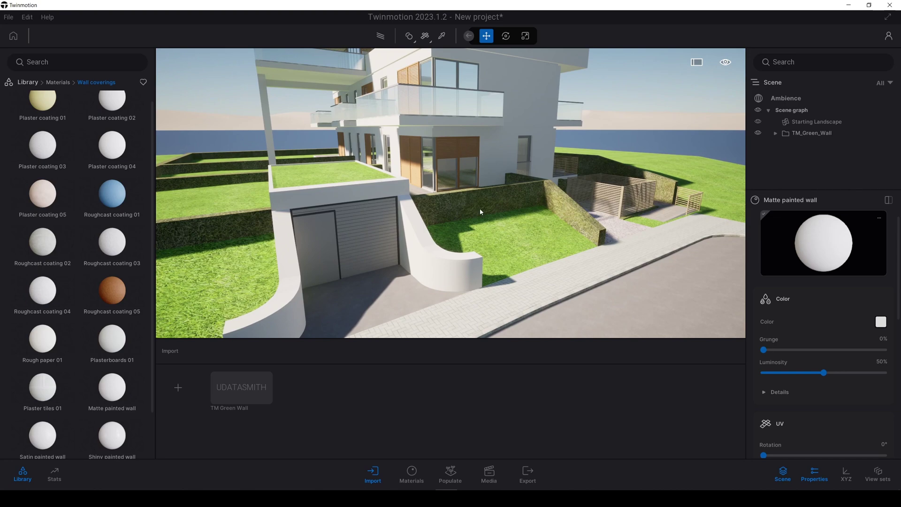
pyautogui.moveTo(480, 212); pyautogui.dragTo(359, 257)
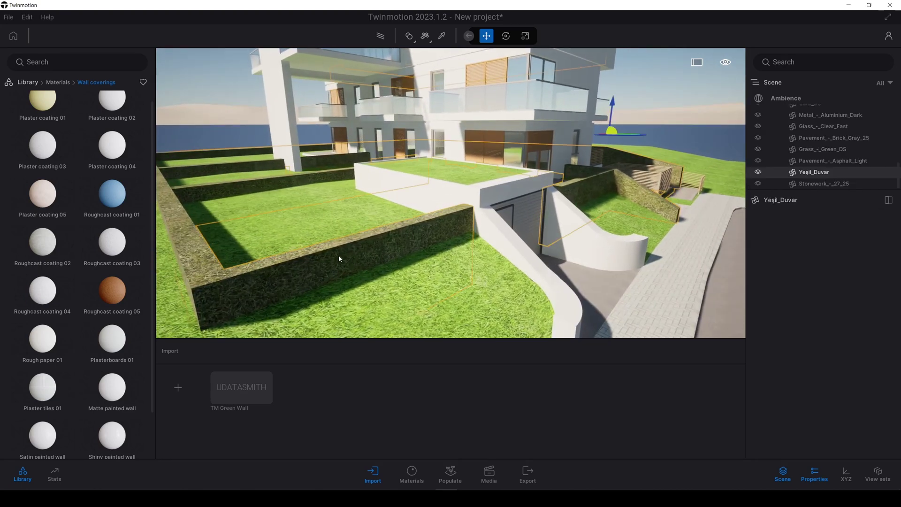
pyautogui.keyDown('shift'); pyautogui.moveTo(339, 256); pyautogui.dragTo(370, 283, button='middle'); pyautogui.keyUp('shift')
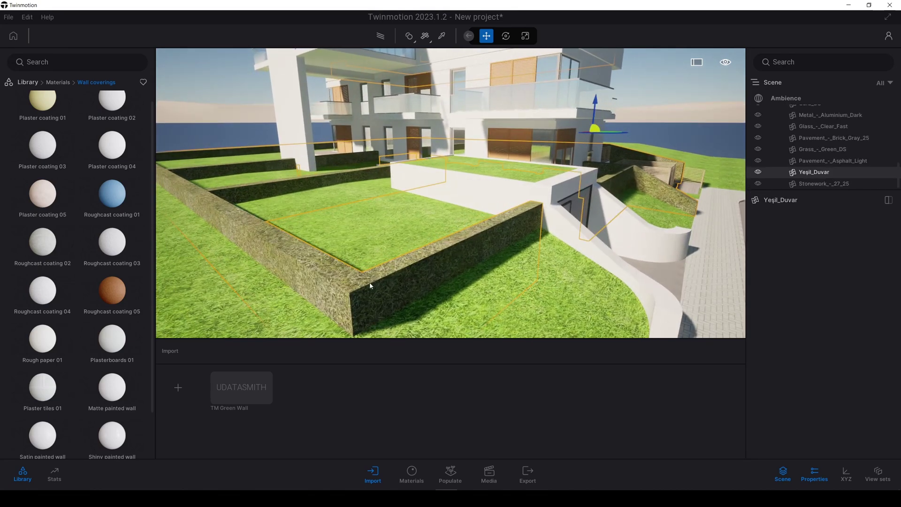
pyautogui.click(412, 473)
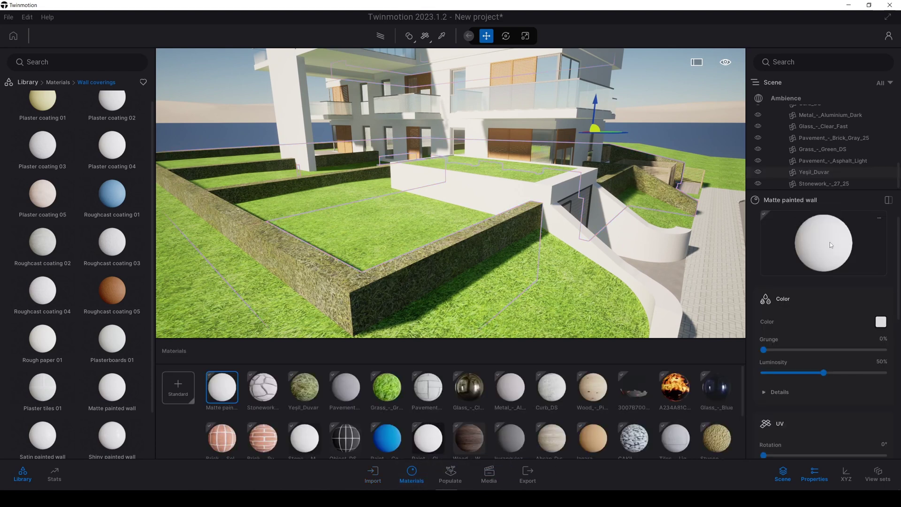
pyautogui.click(418, 277)
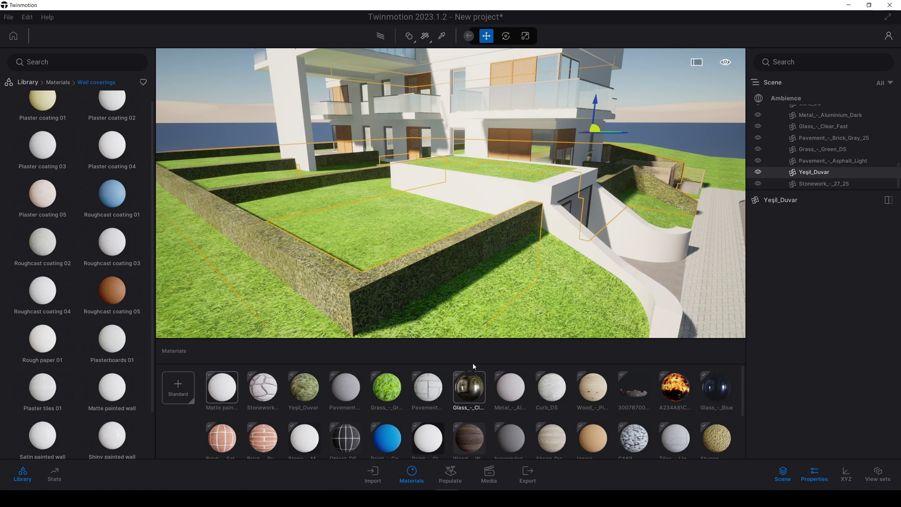
pyautogui.click(657, 101)
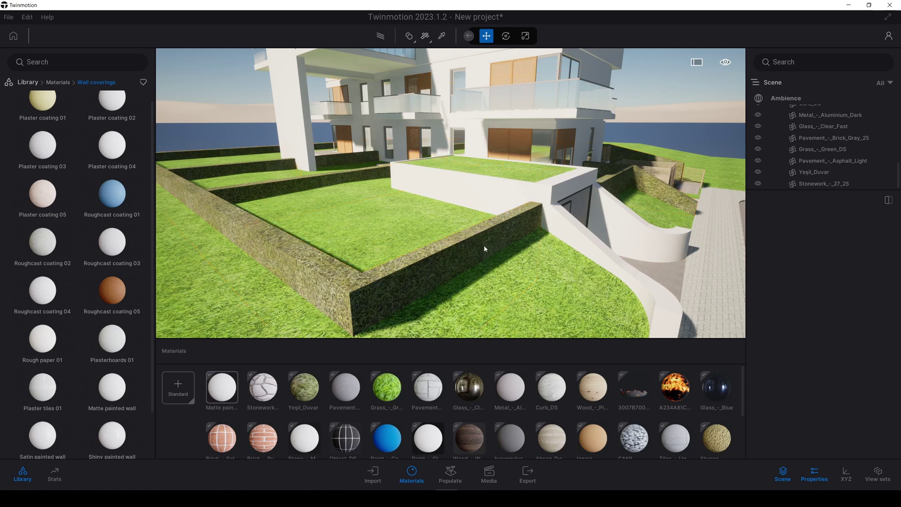
pyautogui.press('t')
pyautogui.click(441, 250)
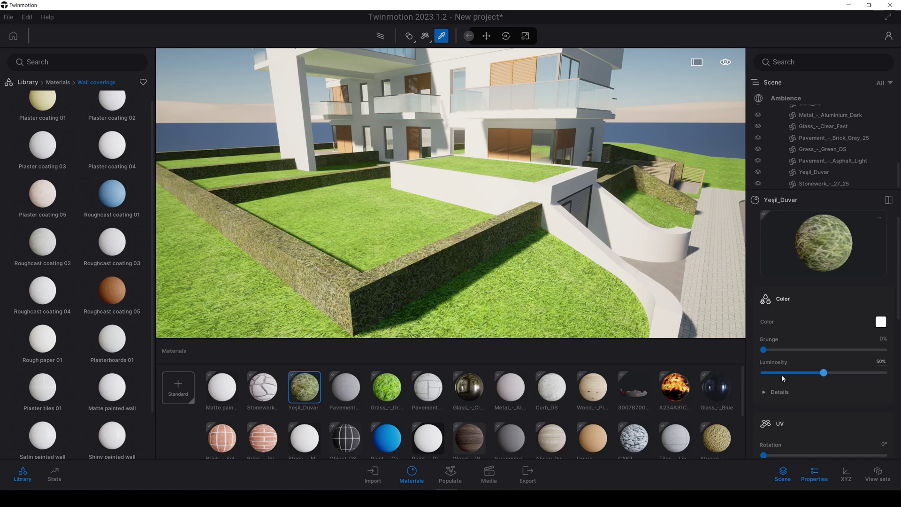
# Replace the Yeşil_Duvar material's color texture with Hedges0060_2_S.jpg from the peyzaj folder.
pyautogui.click(771, 397)
pyautogui.scroll(-1, 771, 399)
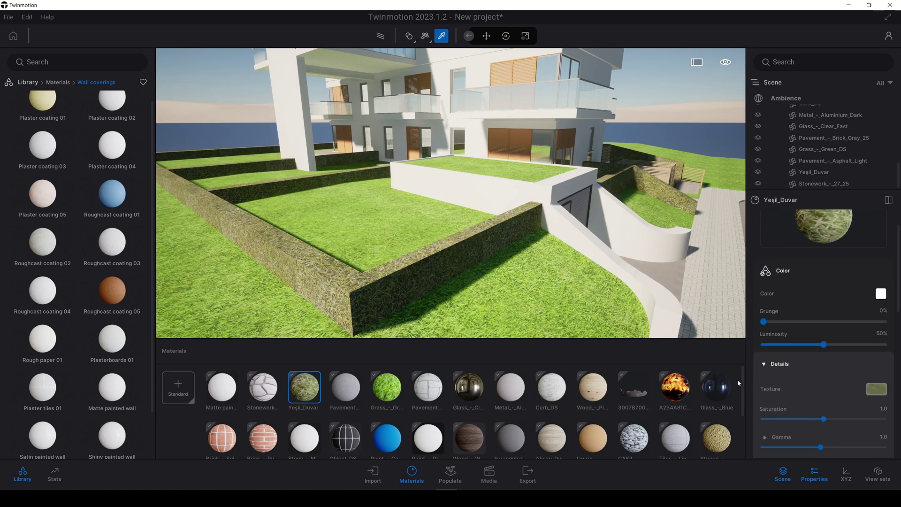
pyautogui.click(876, 390)
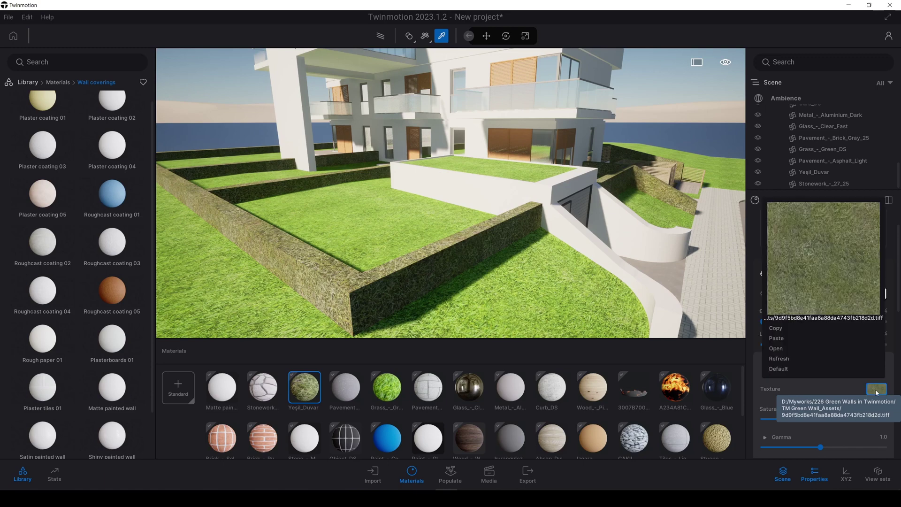
pyautogui.click(779, 348)
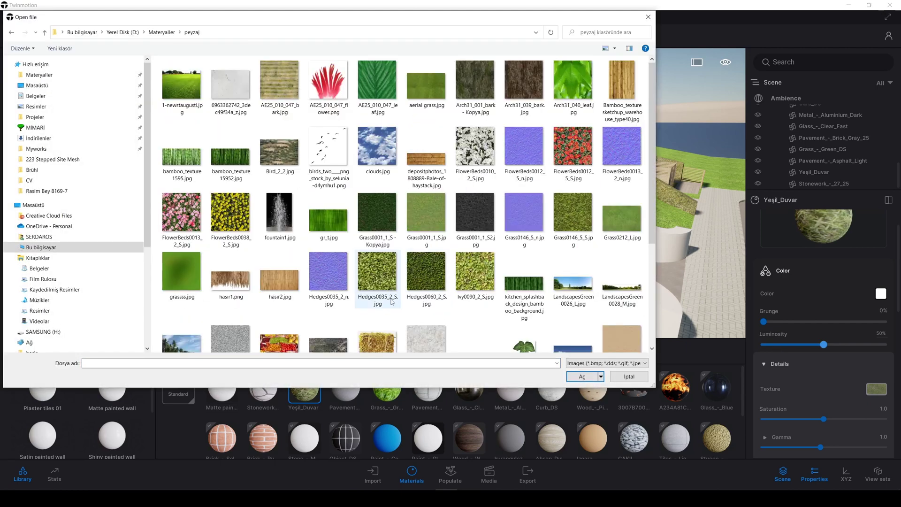
pyautogui.click(424, 283)
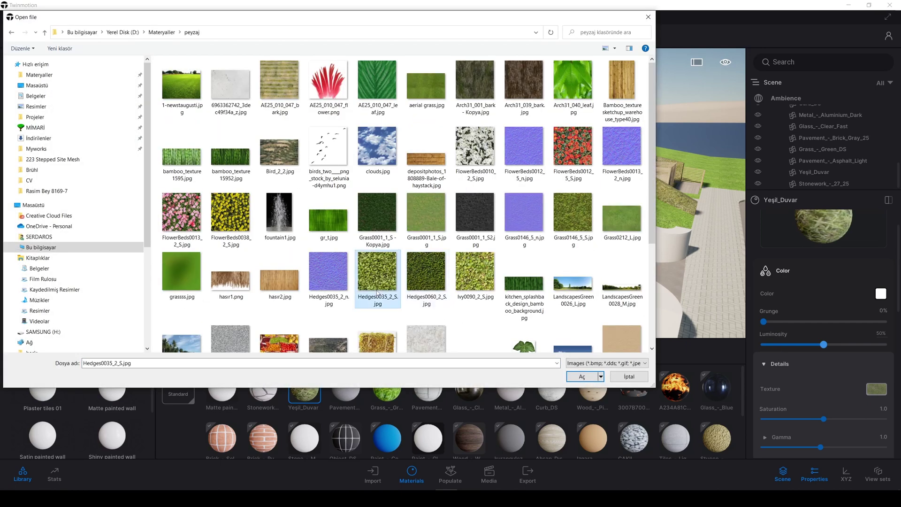
pyautogui.click(475, 288)
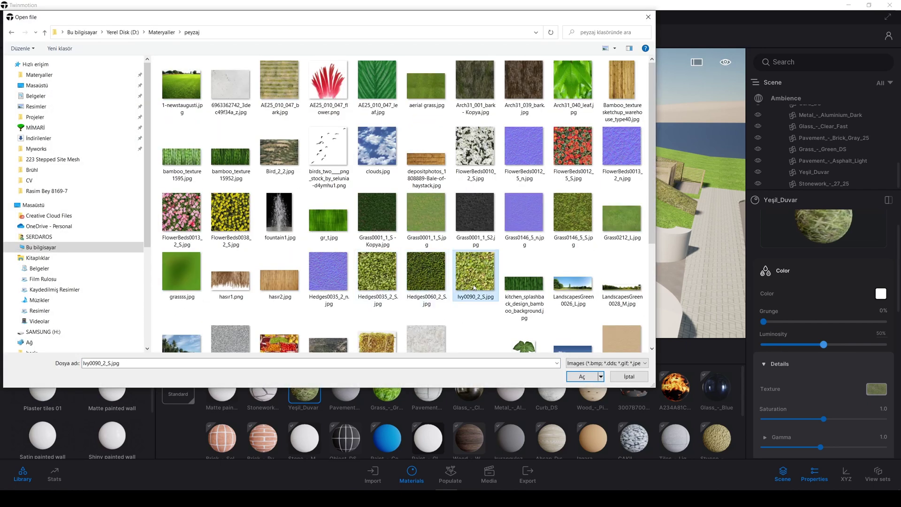
pyautogui.click(417, 281)
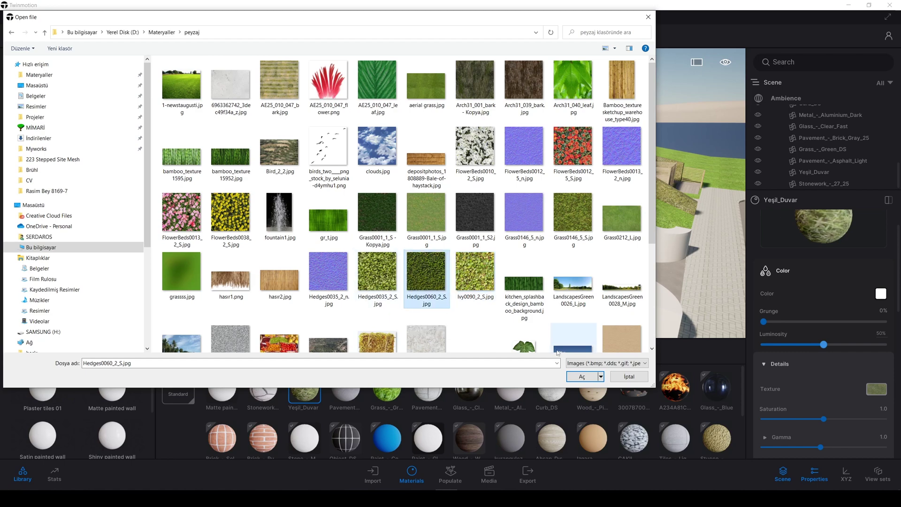
pyautogui.click(572, 377)
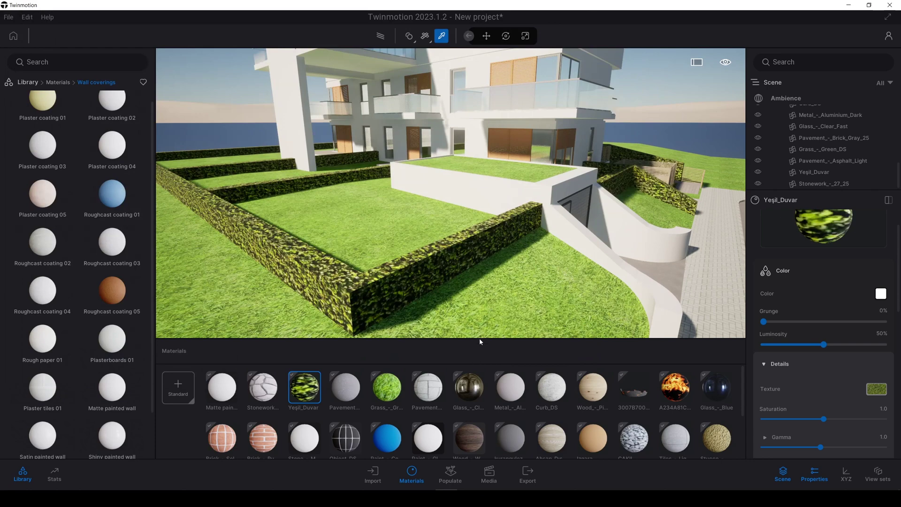
# Set the UV scale of the Yeşil_Duvar hedge texture to 0.39.
pyautogui.moveTo(526, 236); pyautogui.dragTo(484, 249, button='right')
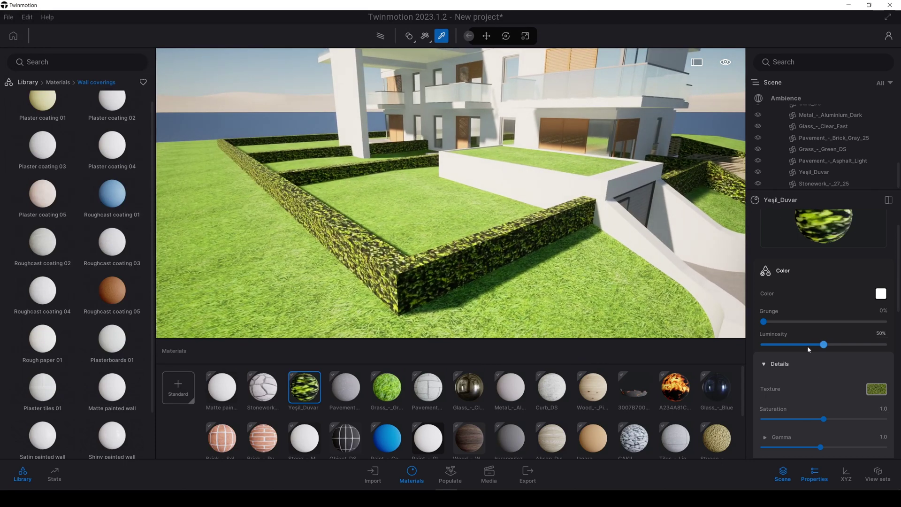
pyautogui.scroll(-2, 898, 312)
pyautogui.scroll(-1, 898, 313)
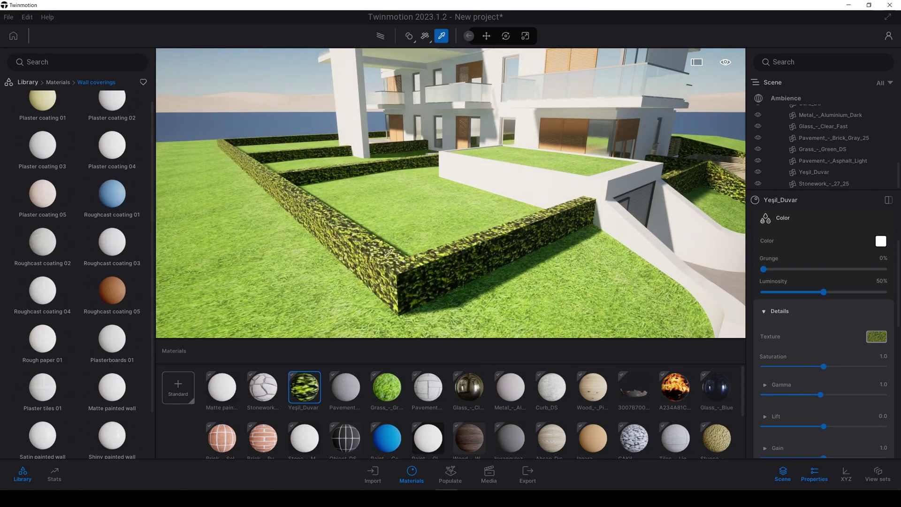
pyautogui.scroll(-8, 805, 386)
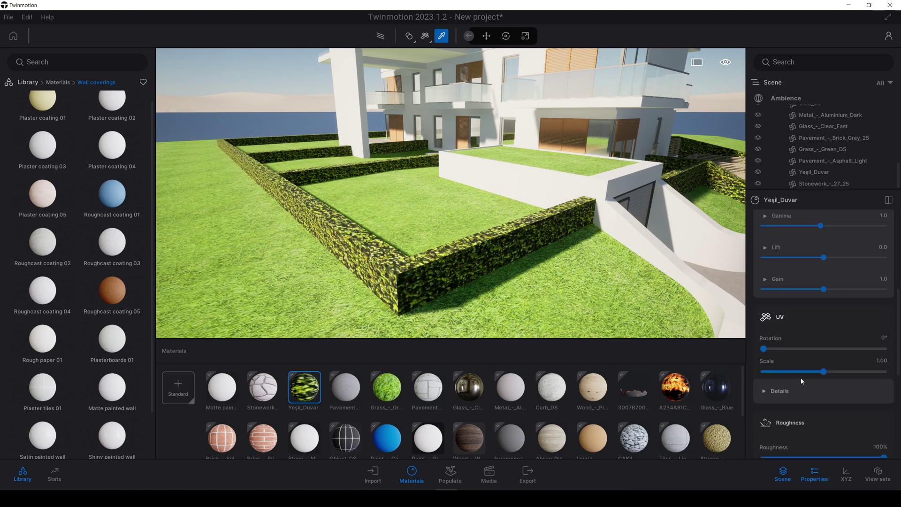
pyautogui.moveTo(824, 373); pyautogui.dragTo(783, 373)
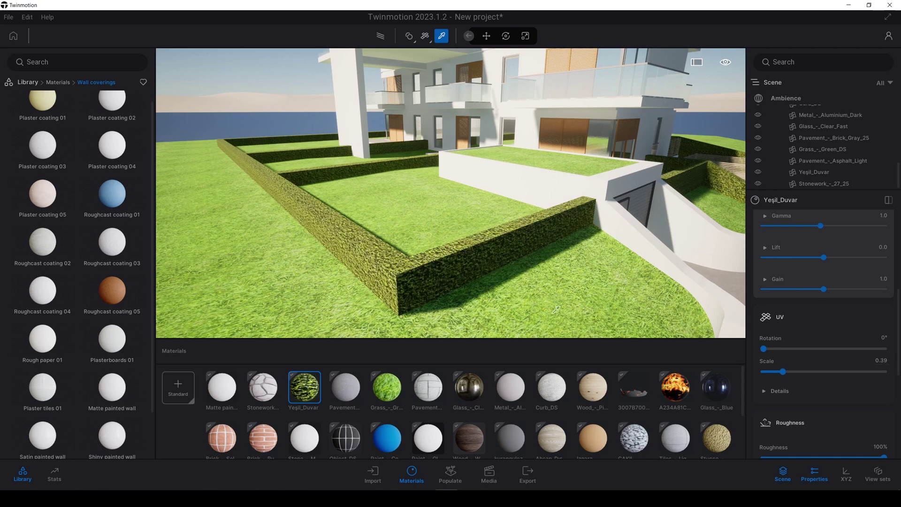
pyautogui.scroll(-3, 523, 295)
pyautogui.press('Escape')
# Isolate the Yeşil_Duvar hedge walls so the rest of the house and terrain is hidden.
pyautogui.keyDown('shift'); pyautogui.moveTo(523, 295); pyautogui.dragTo(476, 254, button='middle'); pyautogui.keyUp('shift')
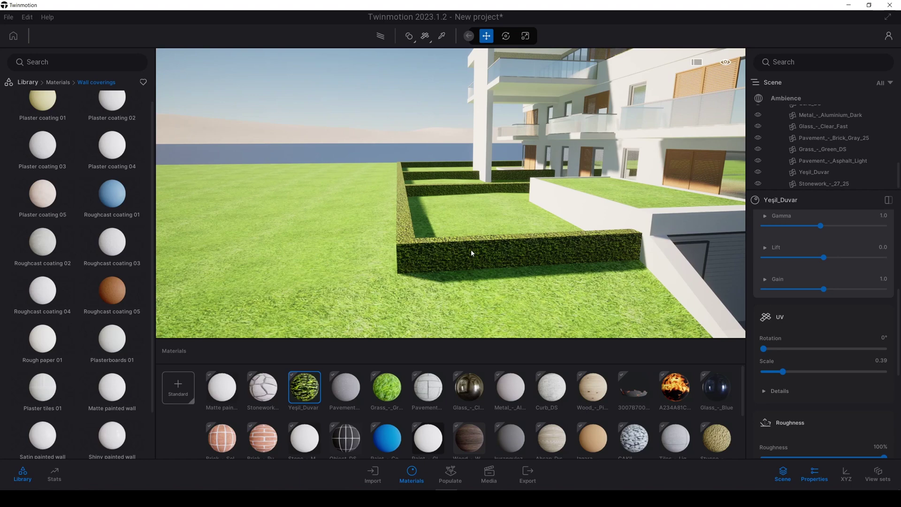
pyautogui.keyDown('shift'); pyautogui.moveTo(444, 247); pyautogui.dragTo(441, 250, button='middle'); pyautogui.keyUp('shift')
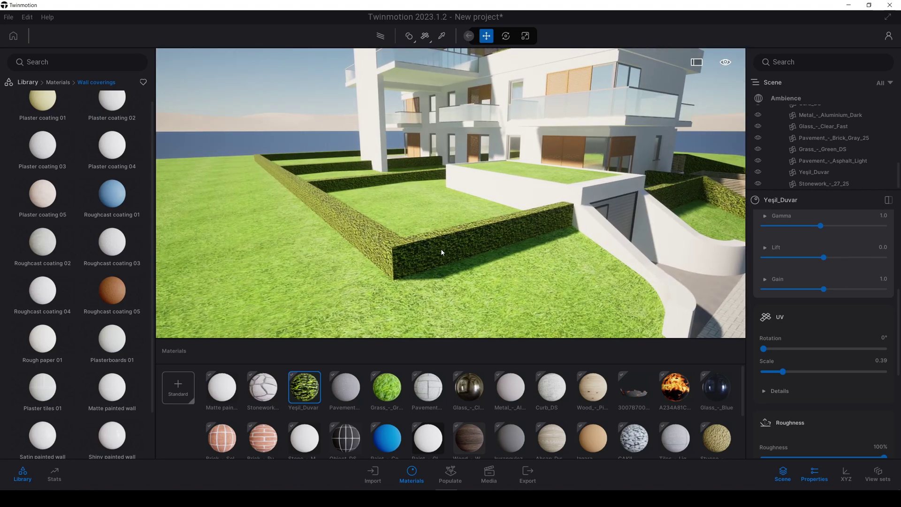
pyautogui.click(442, 252)
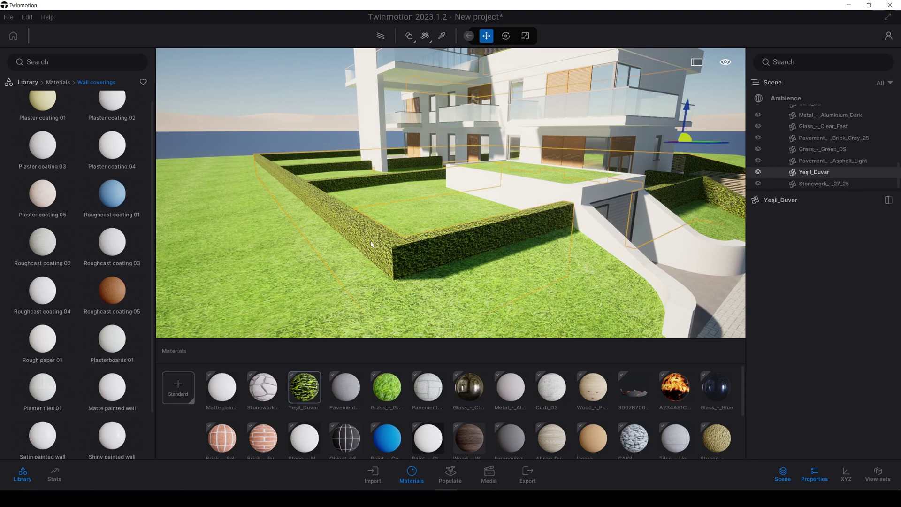
pyautogui.rightClick(810, 172)
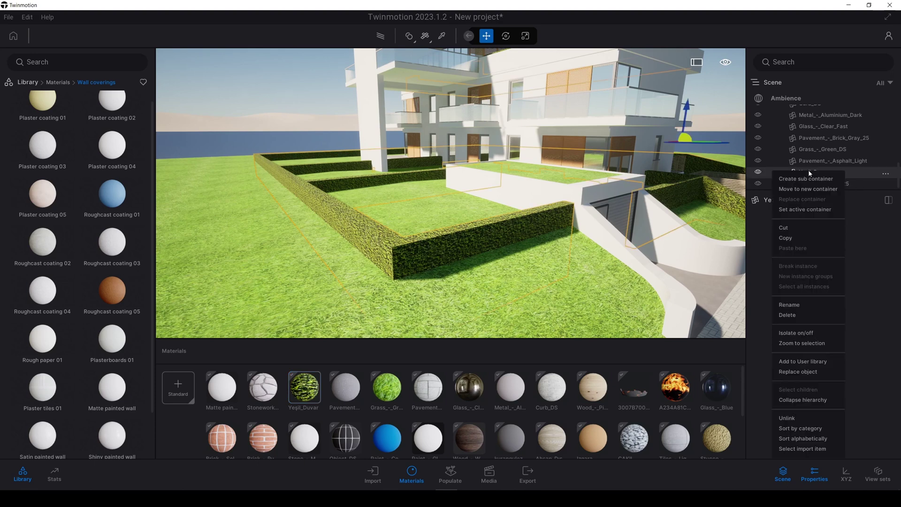
pyautogui.click(792, 335)
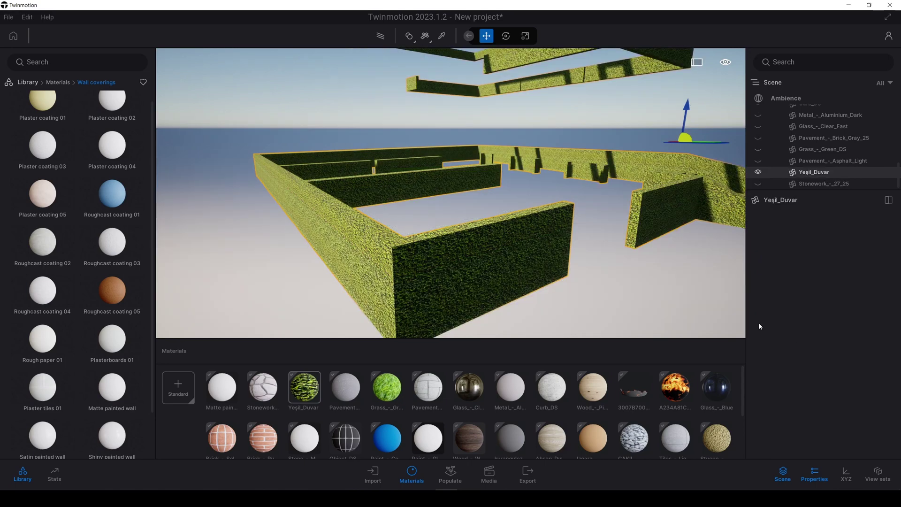
pyautogui.click(662, 300)
pyautogui.scroll(-5, 522, 218)
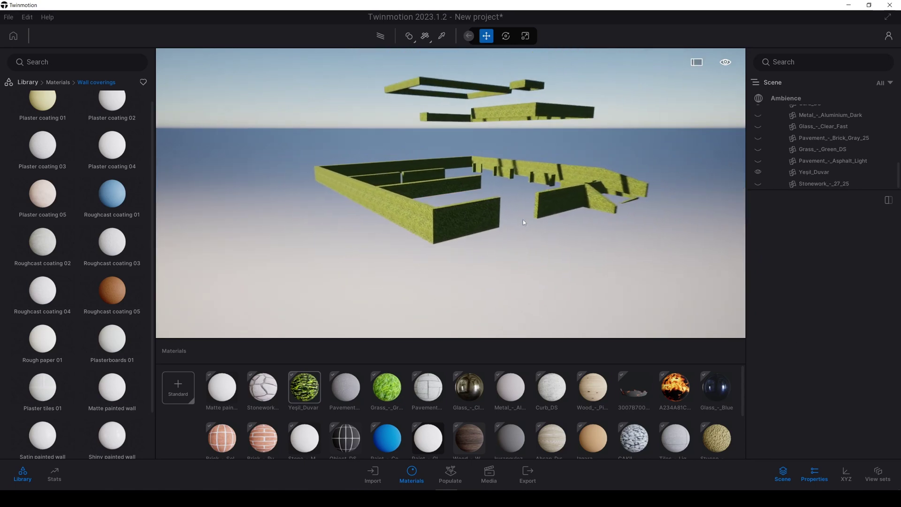
pyautogui.scroll(3, 523, 220)
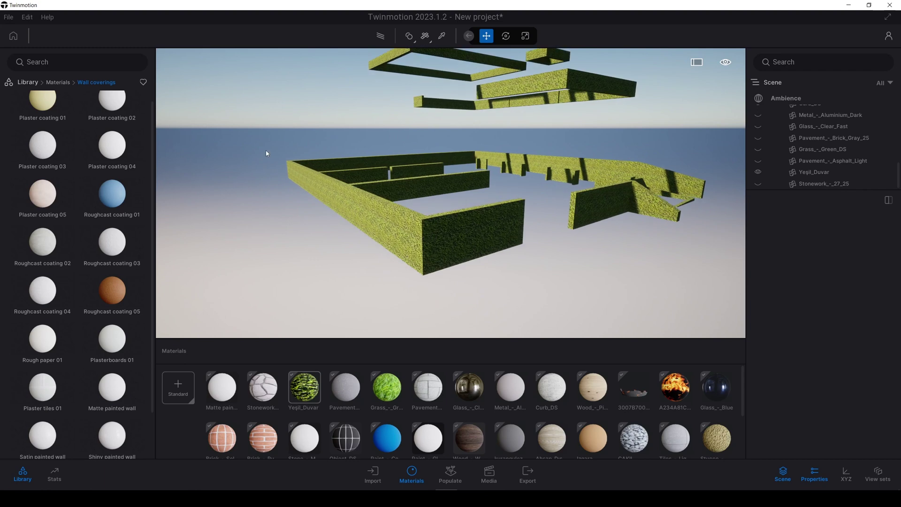
# Start painting foliage and browse the miscellaneous vegetation models down to the ivy plants.
pyautogui.click(451, 477)
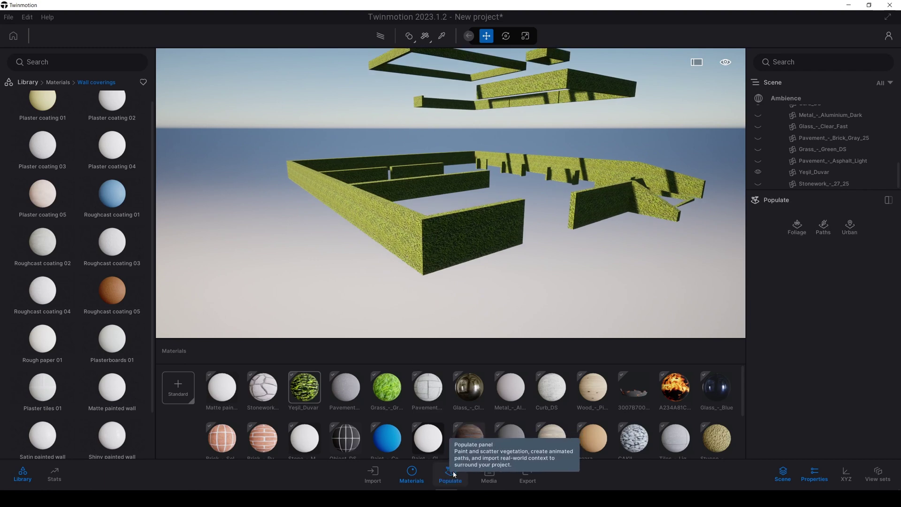
pyautogui.click(797, 225)
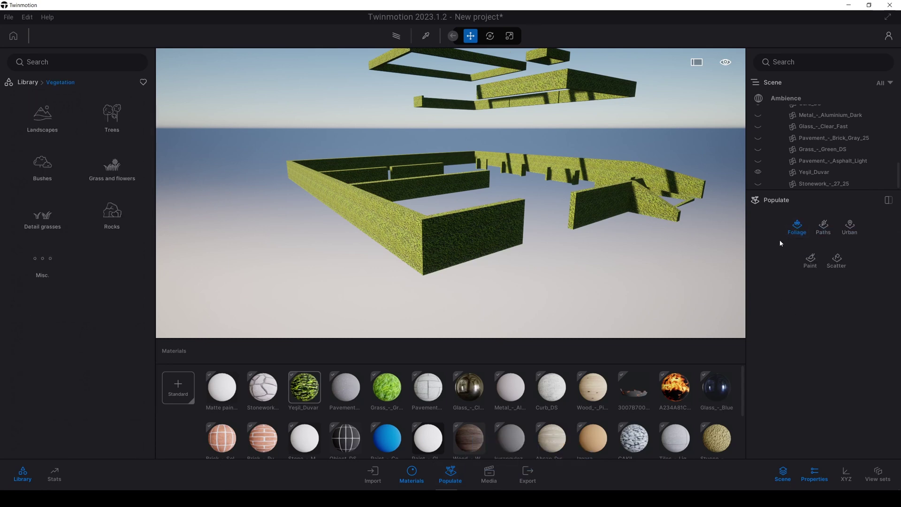
pyautogui.click(803, 267)
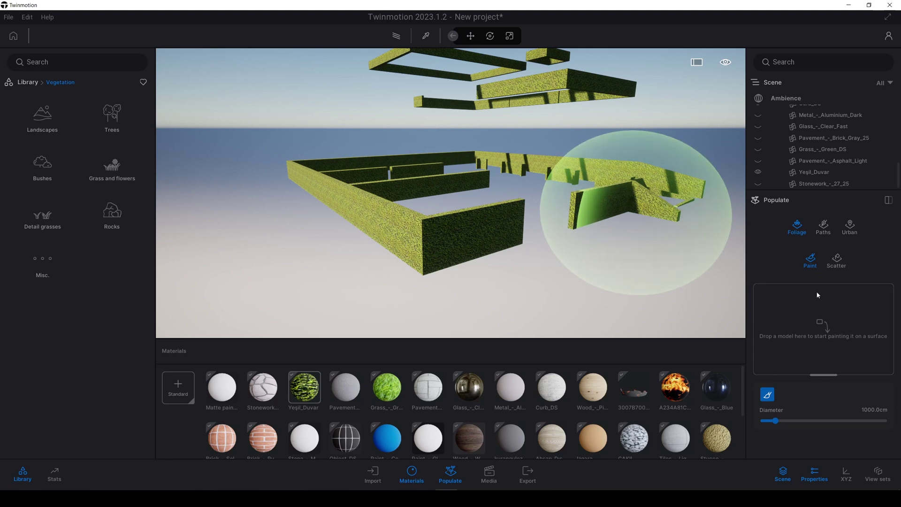
pyautogui.click(41, 261)
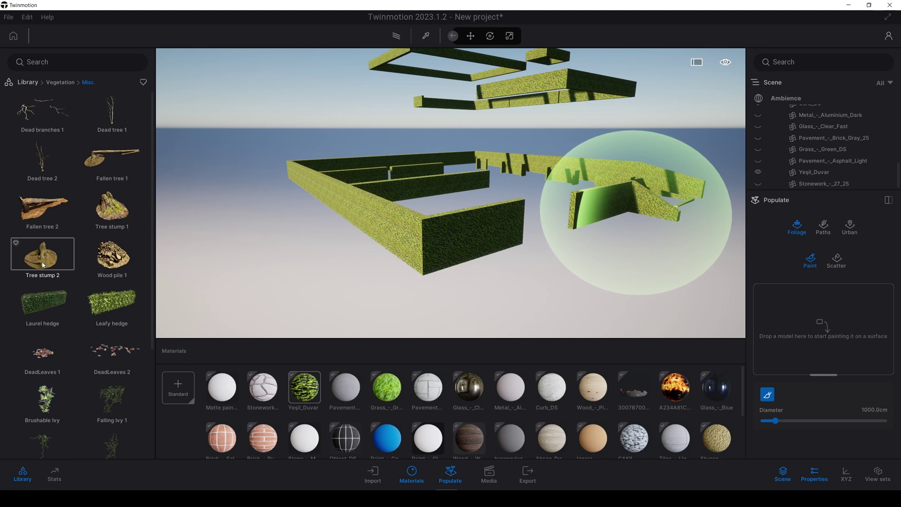
pyautogui.scroll(-1, 42, 266)
pyautogui.scroll(-3, 42, 266)
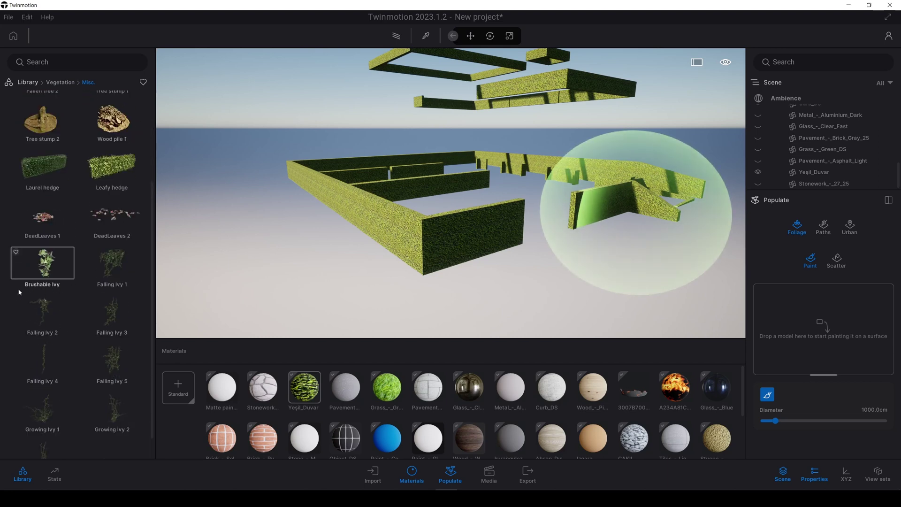
# Add Brushable Ivy to the foliage paint list four times.
pyautogui.moveTo(34, 272)
pyautogui.mouseDown()
pyautogui.moveTo(824, 326)
pyautogui.moveTo(805, 318)
pyautogui.mouseUp()
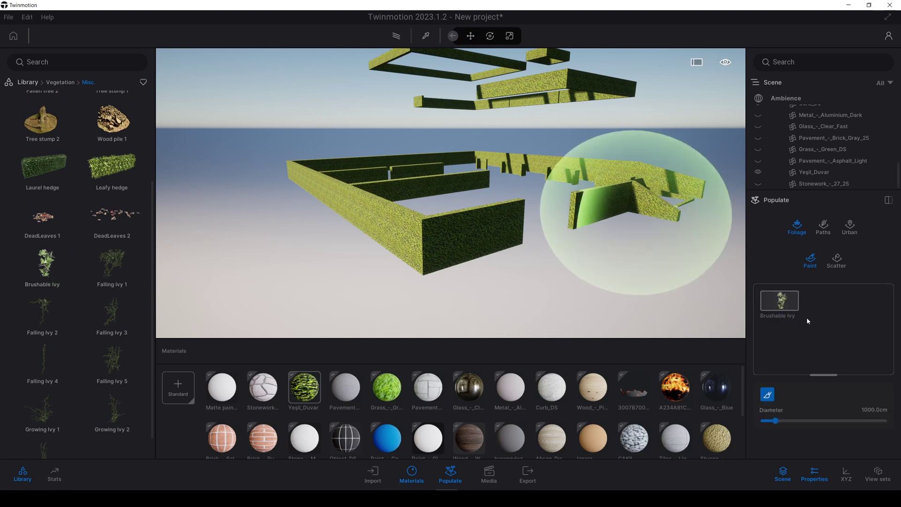
pyautogui.moveTo(33, 267); pyautogui.dragTo(801, 321)
pyautogui.moveTo(25, 271); pyautogui.dragTo(826, 310)
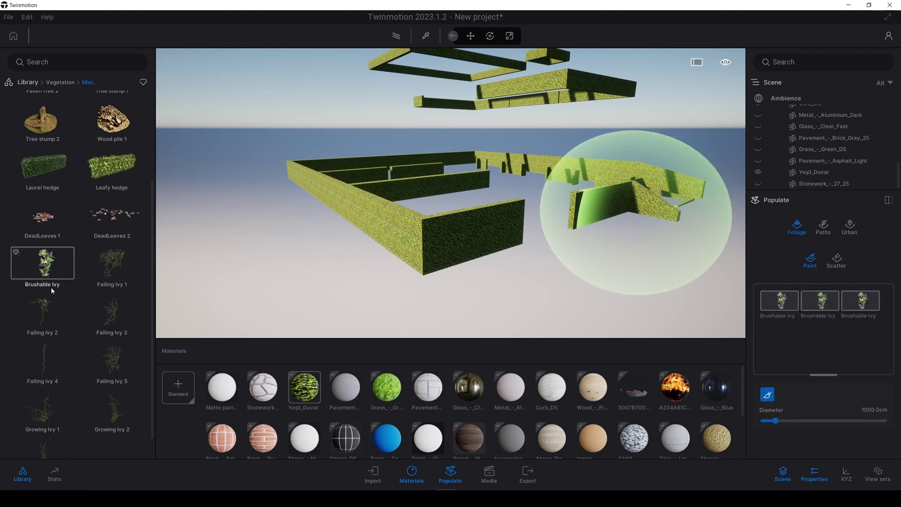
pyautogui.moveTo(38, 271)
pyautogui.mouseDown()
pyautogui.moveTo(809, 325)
pyautogui.moveTo(805, 316)
pyautogui.mouseUp()
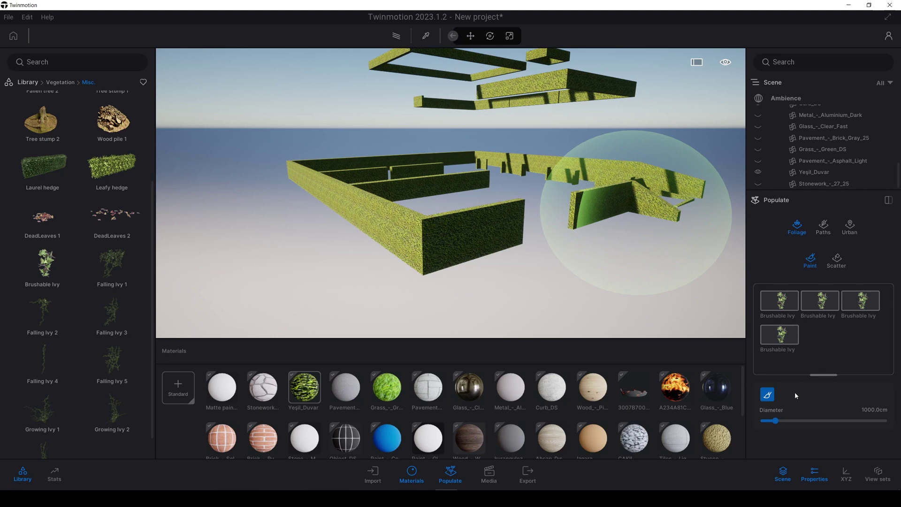
# Select all four Brushable Ivy entries and paint them with a 1000 cm brush over the front corner of the hedge walls.
pyautogui.click(773, 305)
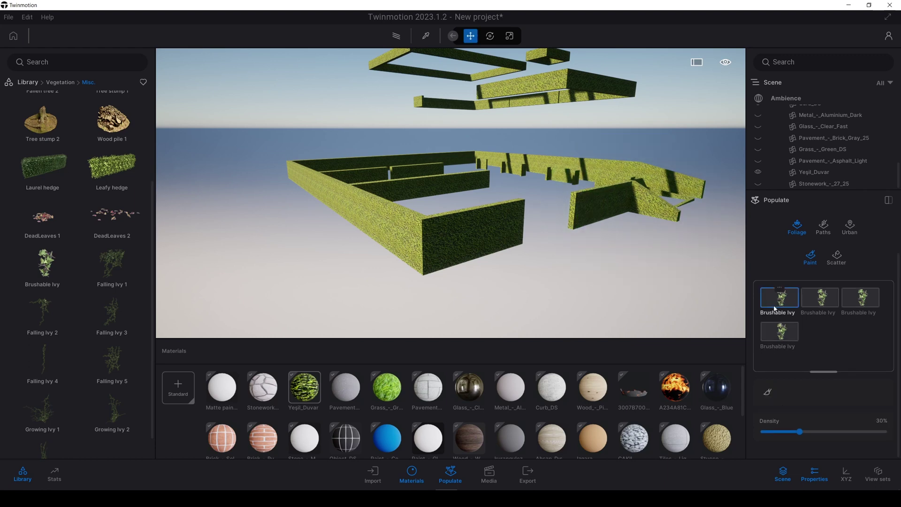
pyautogui.keyDown('shift'); pyautogui.click(778, 344); pyautogui.keyUp('shift')
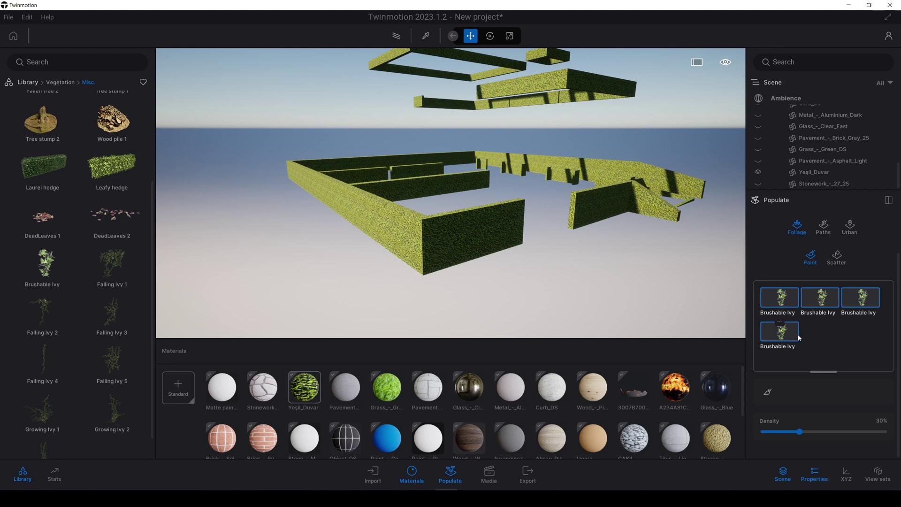
pyautogui.click(768, 394)
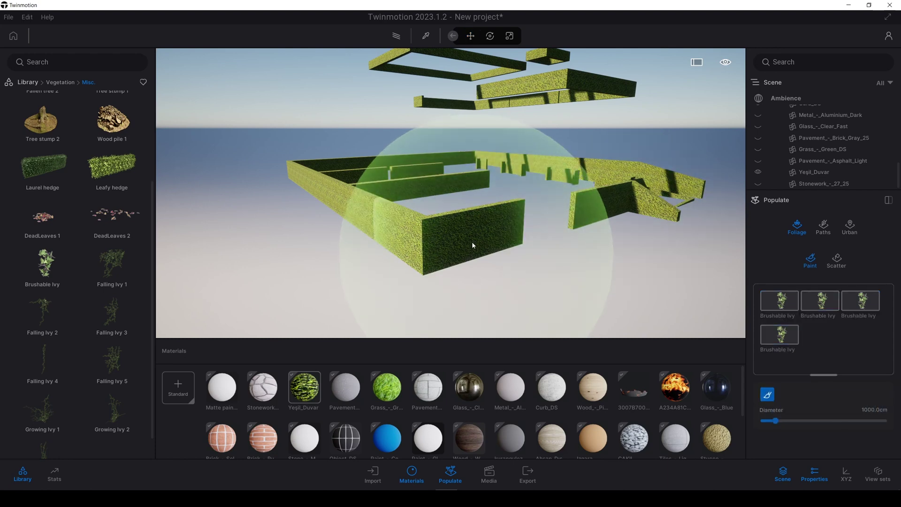
pyautogui.moveTo(472, 241); pyautogui.dragTo(480, 240)
pyautogui.scroll(6, 437, 241)
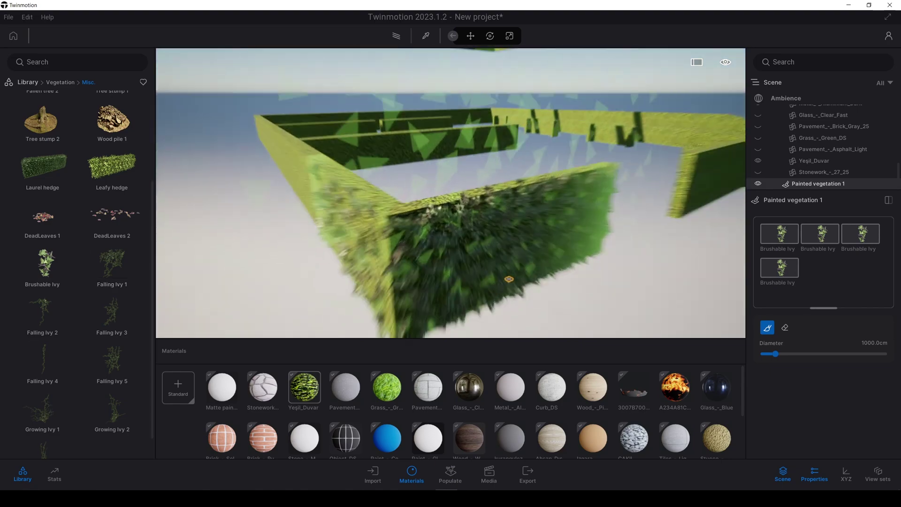
pyautogui.moveTo(452, 243)
pyautogui.keyDown('shift'); pyautogui.mouseDown(button='middle')
pyautogui.moveTo(420, 240)
pyautogui.moveTo(392, 207)
pyautogui.mouseUp(button='middle'); pyautogui.keyUp('shift')
pyautogui.scroll(-5, 364, 181)
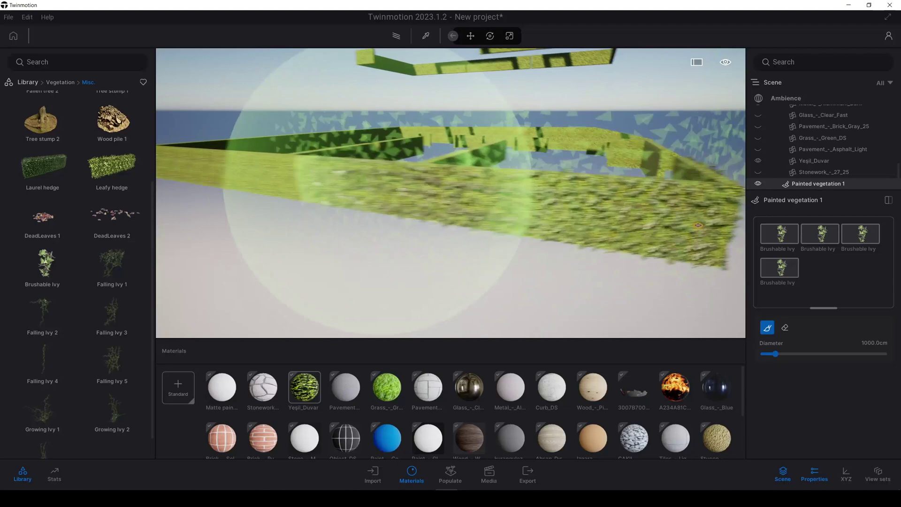
# Lower the density of all four Brushable Ivy entries and return to the paint brush.
pyautogui.press('w')
pyautogui.press('d')
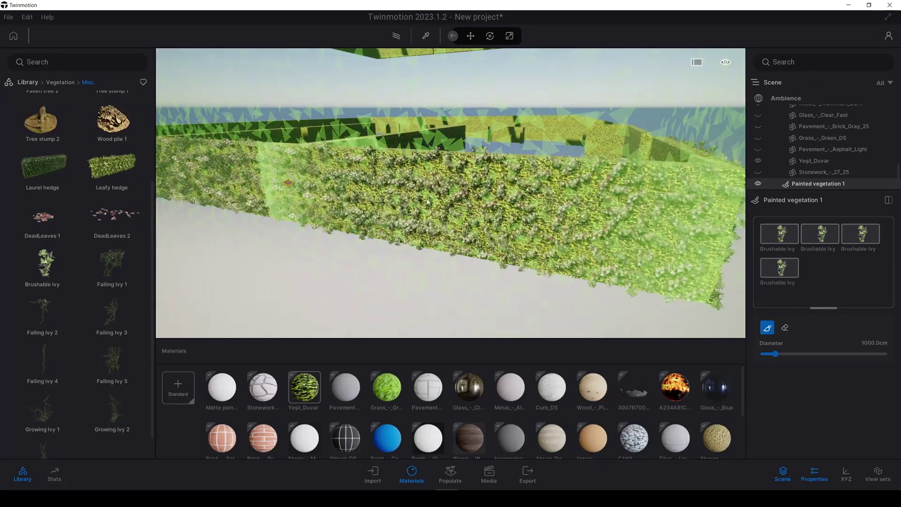
pyautogui.press('w')
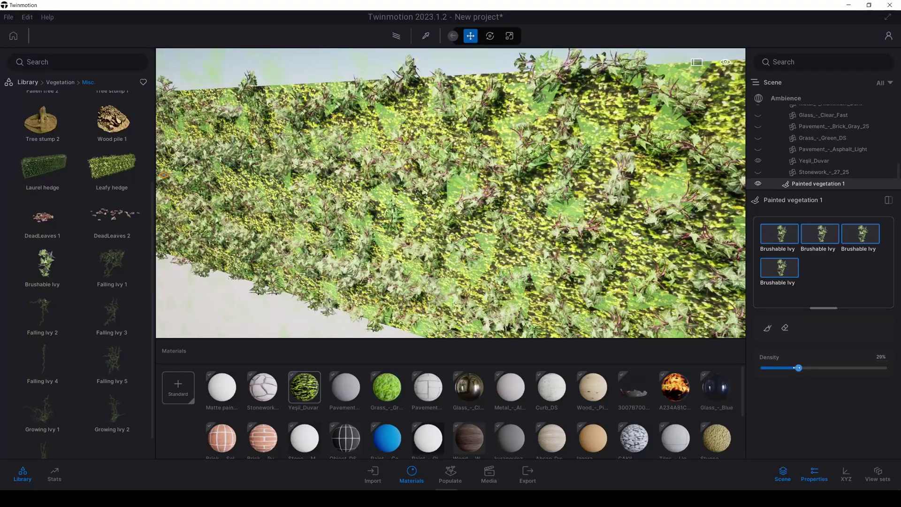
pyautogui.moveTo(800, 368); pyautogui.dragTo(785, 368)
pyautogui.click(768, 327)
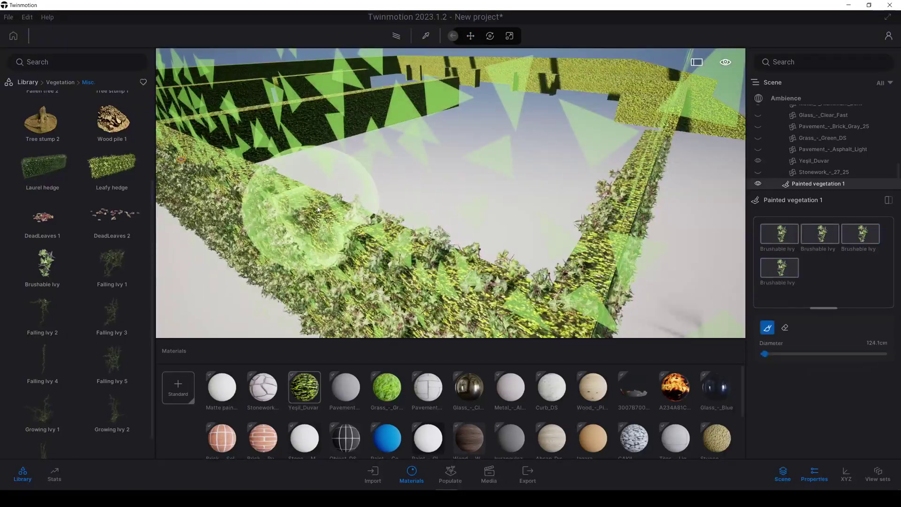
# Reduce the ivy paint brush diameter to 94.9 cm.
pyautogui.moveTo(434, 265)
pyautogui.keyDown('shift'); pyautogui.mouseDown(button='middle')
pyautogui.moveTo(424, 264)
pyautogui.moveTo(404, 200)
pyautogui.mouseUp(button='middle'); pyautogui.keyUp('shift')
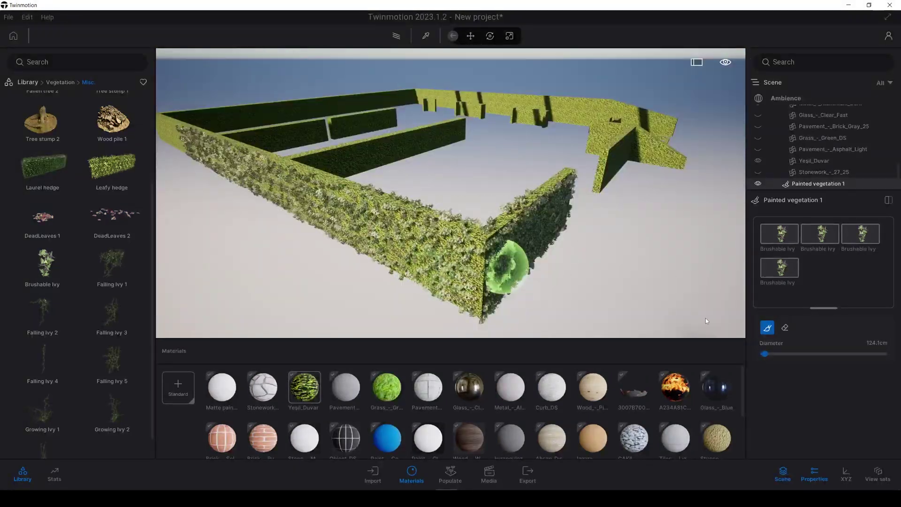
pyautogui.moveTo(765, 354); pyautogui.dragTo(763, 355)
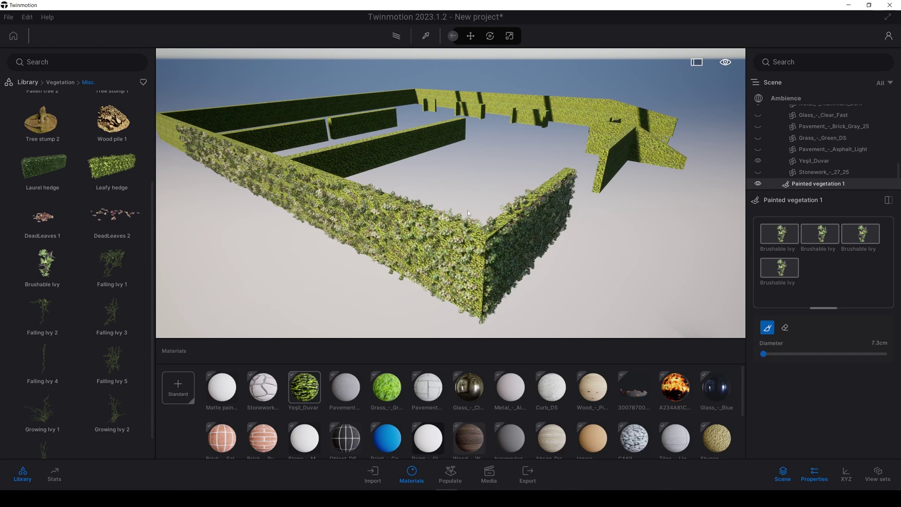
pyautogui.moveTo(764, 354); pyautogui.dragTo(765, 354)
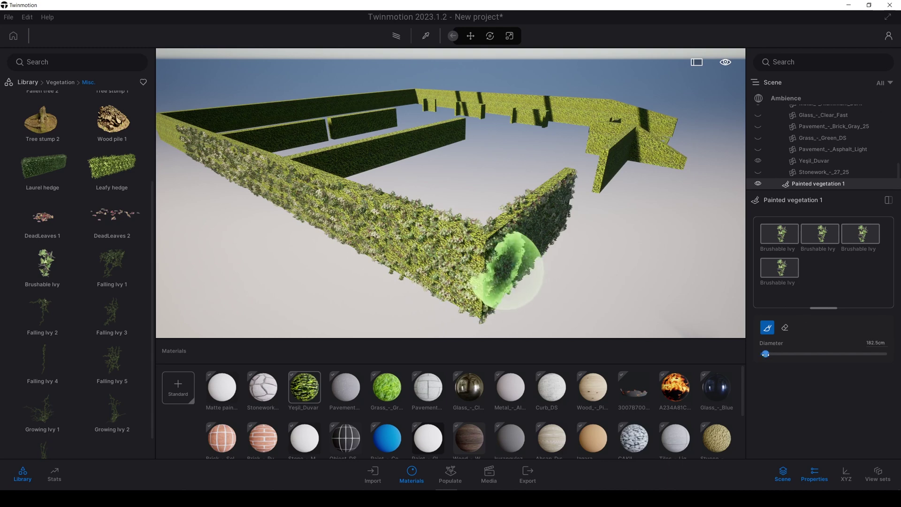
# Paint dense ivy over the face and top of the short end wall and around the corner onto the long hedge wall.
pyautogui.scroll(3, 559, 197)
pyautogui.keyDown('shift'); pyautogui.moveTo(559, 198); pyautogui.dragTo(501, 234, button='middle'); pyautogui.keyUp('shift')
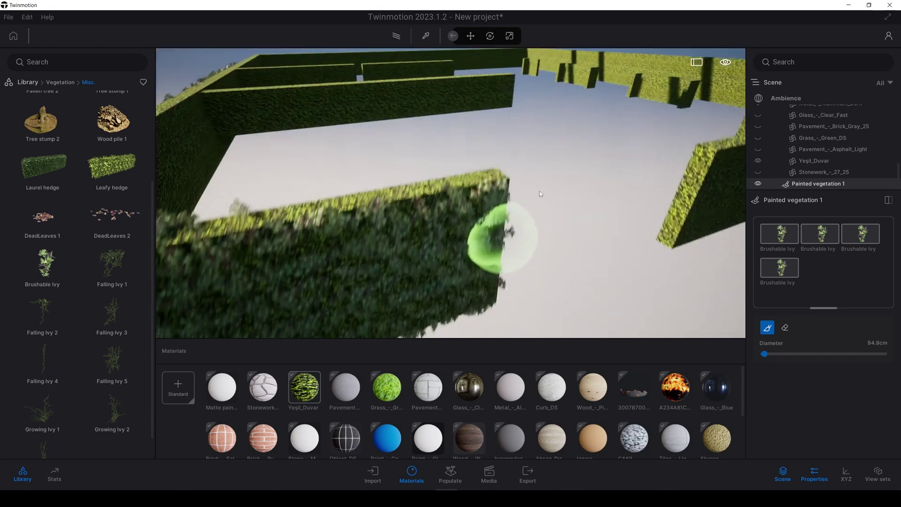
pyautogui.moveTo(463, 200)
pyautogui.mouseDown()
pyautogui.moveTo(400, 215)
pyautogui.moveTo(415, 254)
pyautogui.mouseUp()
pyautogui.keyDown('shift'); pyautogui.moveTo(415, 254); pyautogui.dragTo(416, 247, button='middle'); pyautogui.keyUp('shift')
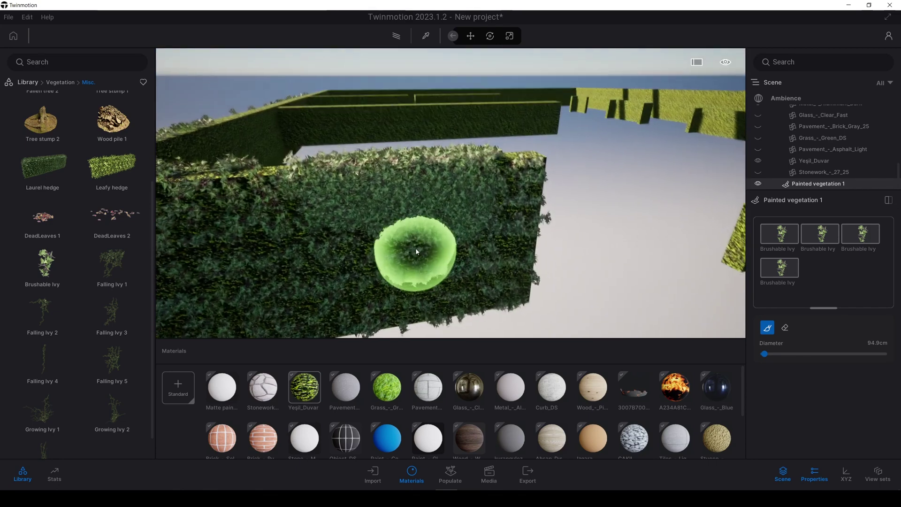
pyautogui.moveTo(416, 248); pyautogui.dragTo(339, 247)
pyautogui.moveTo(339, 247)
pyautogui.keyDown('shift'); pyautogui.mouseDown(button='middle')
pyautogui.moveTo(386, 199)
pyautogui.moveTo(404, 197)
pyautogui.mouseUp(button='middle'); pyautogui.keyUp('shift')
pyautogui.moveTo(486, 175)
pyautogui.mouseDown()
pyautogui.moveTo(312, 101)
pyautogui.moveTo(382, 113)
pyautogui.mouseUp()
pyautogui.moveTo(382, 112)
pyautogui.keyDown('shift'); pyautogui.mouseDown(button='middle')
pyautogui.moveTo(385, 147)
pyautogui.moveTo(437, 151)
pyautogui.mouseUp(button='middle'); pyautogui.keyUp('shift')
pyautogui.scroll(-4, 376, 140)
pyautogui.moveTo(404, 201)
pyautogui.mouseDown()
pyautogui.moveTo(302, 260)
pyautogui.moveTo(312, 235)
pyautogui.mouseUp()
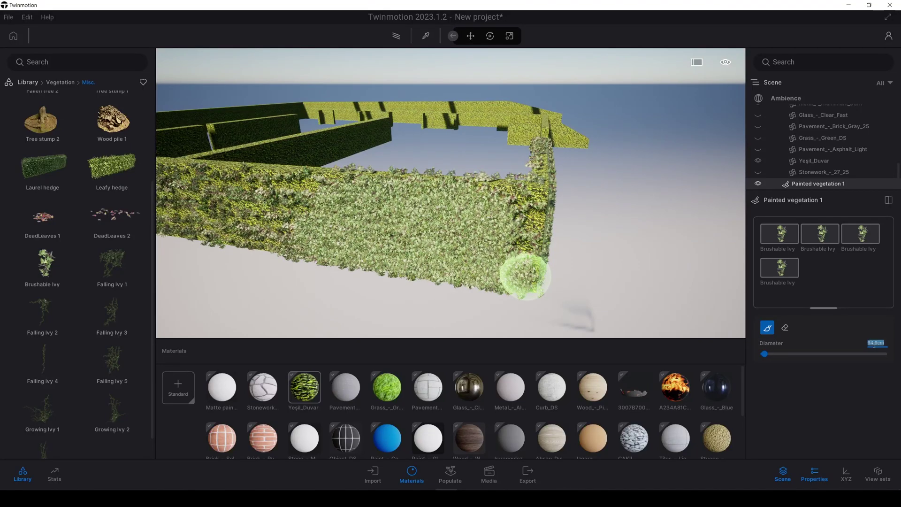
# Try brush diameters of 150 cm and 125 cm against the long hedge wall.
pyautogui.write('150')
pyautogui.press('Return')
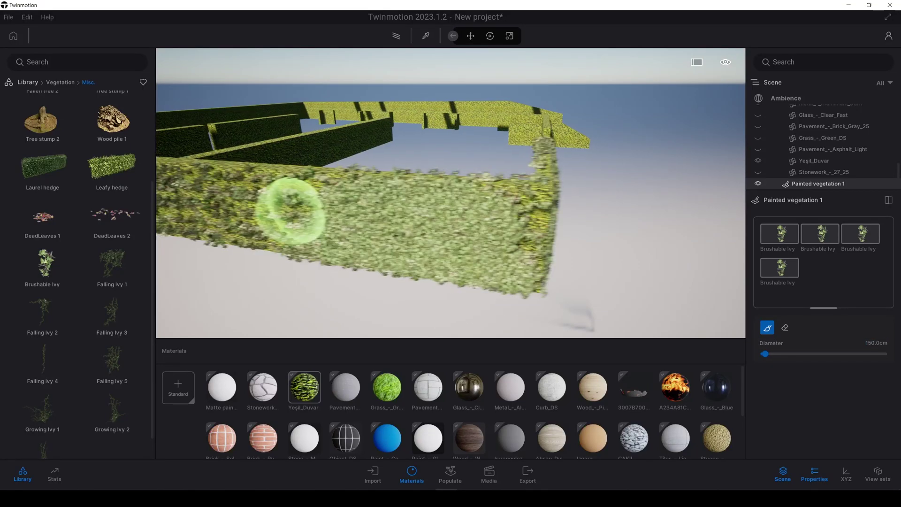
pyautogui.keyDown('shift'); pyautogui.moveTo(291, 211); pyautogui.dragTo(477, 237, button='middle'); pyautogui.keyUp('shift')
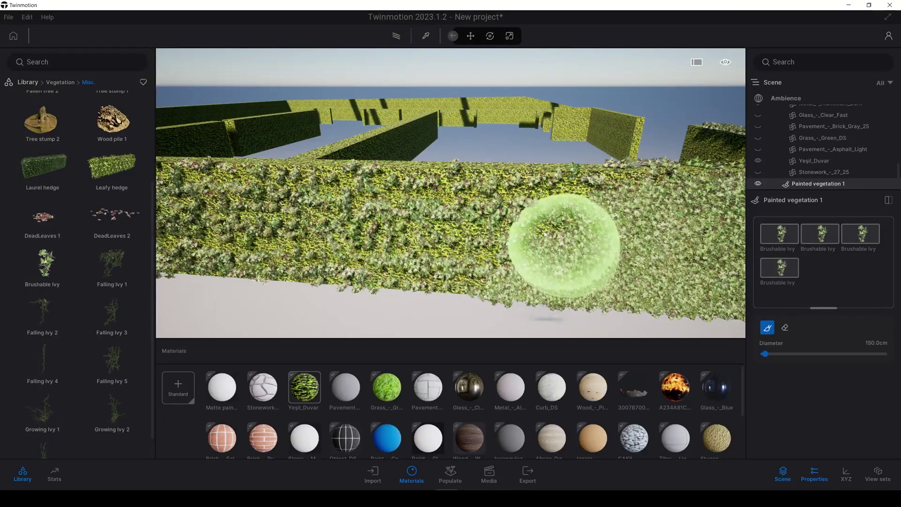
pyautogui.click(864, 345)
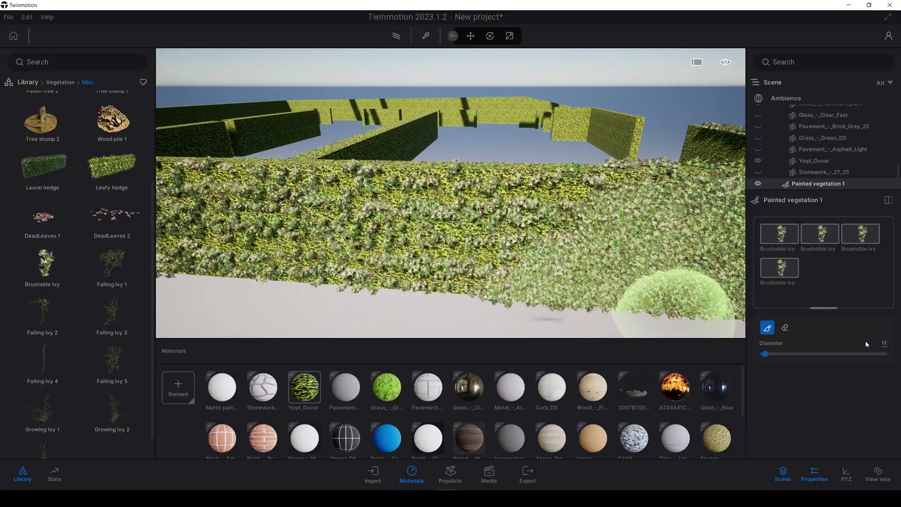
pyautogui.write('125')
pyautogui.press('Return')
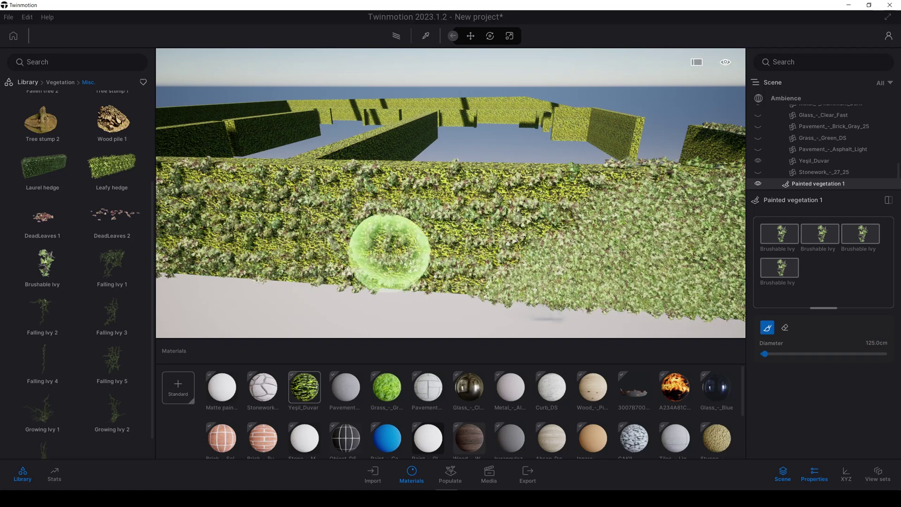
pyautogui.keyDown('shift'); pyautogui.moveTo(388, 252); pyautogui.dragTo(326, 229, button='middle'); pyautogui.keyUp('shift')
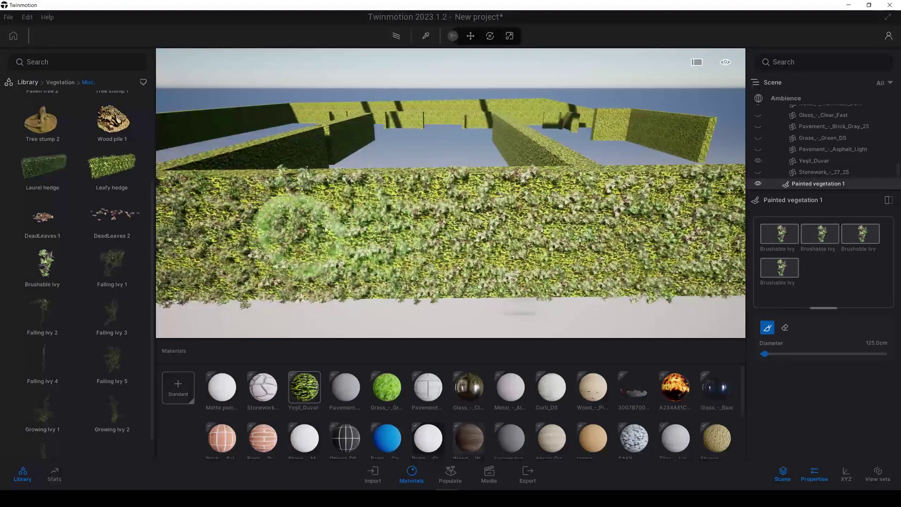
# Set the brush diameter to 100 cm and paint ivy over the middle of the long hedge wall.
pyautogui.click(866, 341)
pyautogui.write('100')
pyautogui.press('Return')
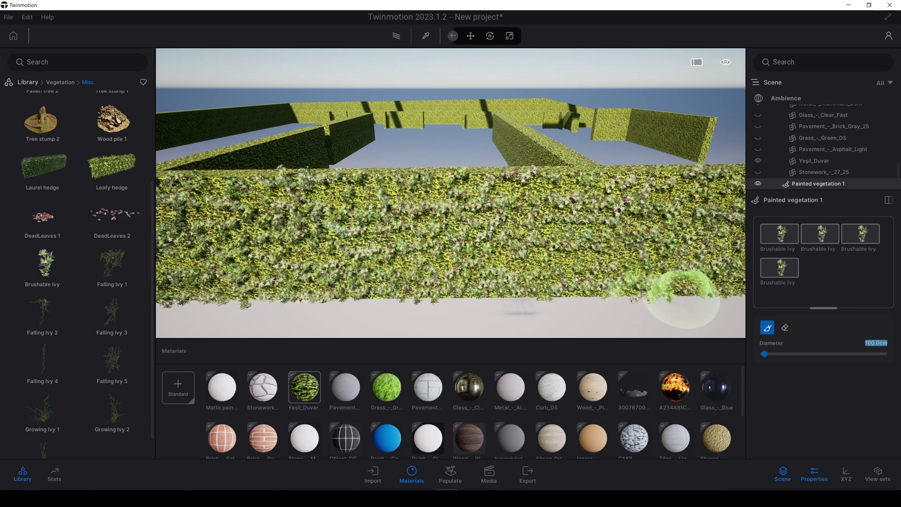
pyautogui.press('a')
pyautogui.moveTo(437, 259); pyautogui.dragTo(414, 248, button='right')
pyautogui.moveTo(414, 247)
pyautogui.mouseDown()
pyautogui.moveTo(340, 212)
pyautogui.moveTo(517, 245)
pyautogui.mouseUp()
pyautogui.press('s')
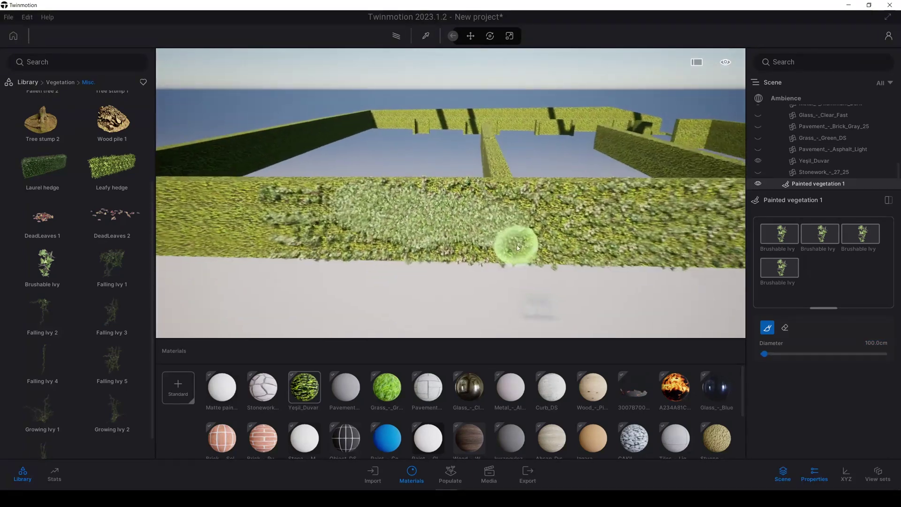
# Extend the painted ivy along the long hedge wall toward its bare far section.
pyautogui.press('a')
pyautogui.moveTo(362, 214)
pyautogui.mouseDown()
pyautogui.moveTo(392, 238)
pyautogui.moveTo(340, 205)
pyautogui.moveTo(426, 208)
pyautogui.mouseUp()
pyautogui.press('w')
pyautogui.press('a')
pyautogui.moveTo(477, 216); pyautogui.dragTo(676, 262, button='right')
pyautogui.press('s')
pyautogui.press('w')
pyautogui.press('s')
# Delete three of the four duplicate Brushable Ivy entries and resume painting with the remaining one.
pyautogui.click(785, 270)
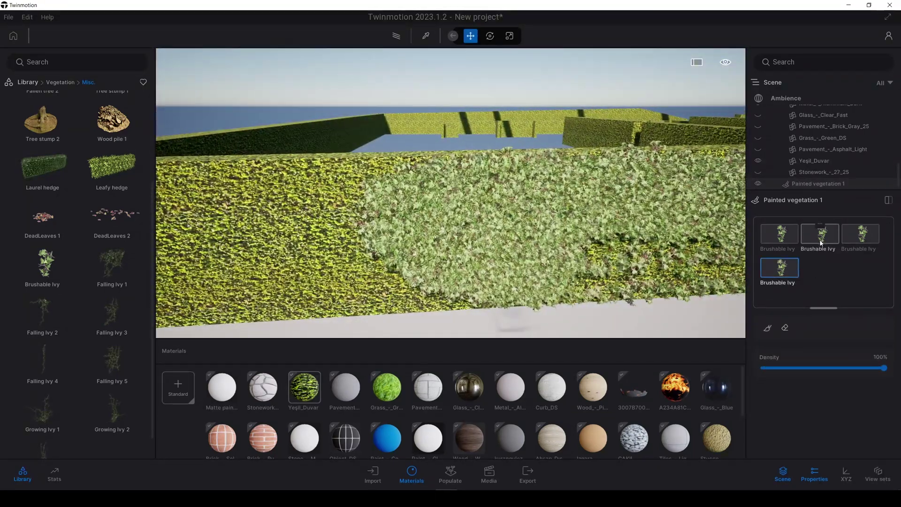
pyautogui.keyDown('shift'); pyautogui.click(822, 239); pyautogui.keyUp('shift')
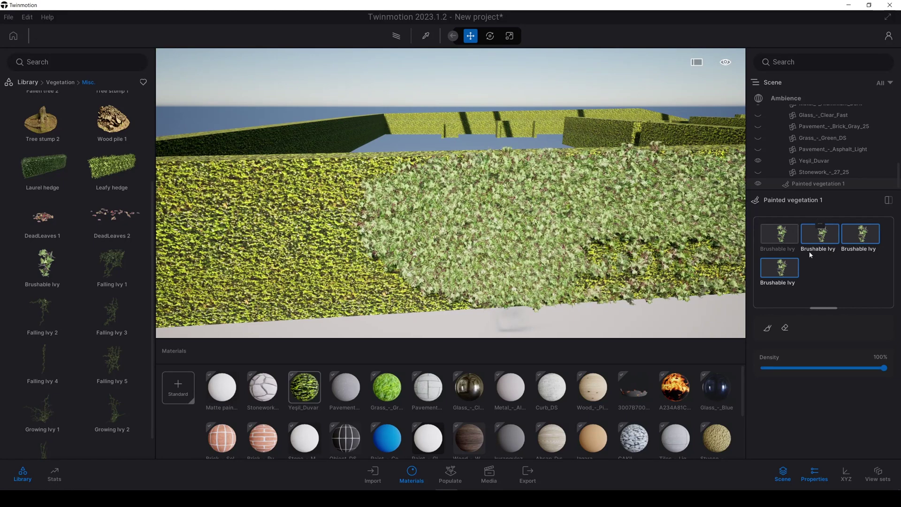
pyautogui.press('Delete')
pyautogui.click(769, 241)
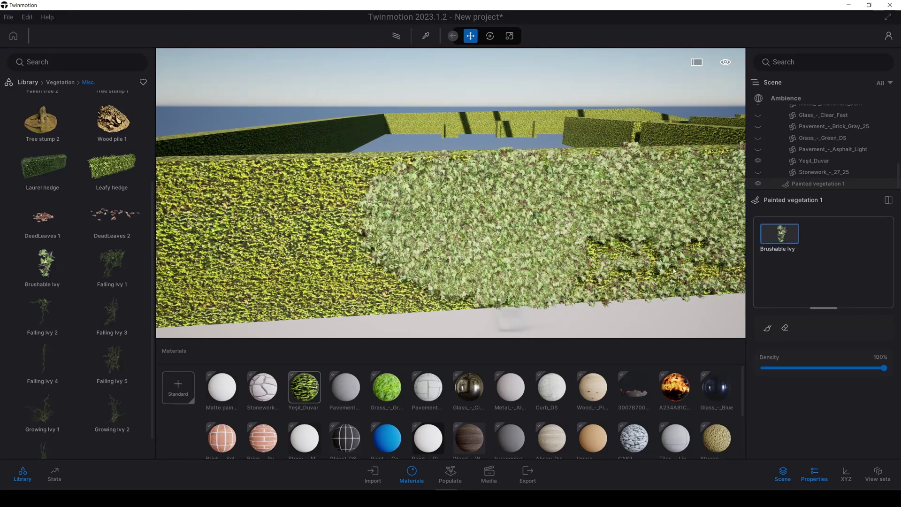
pyautogui.click(768, 328)
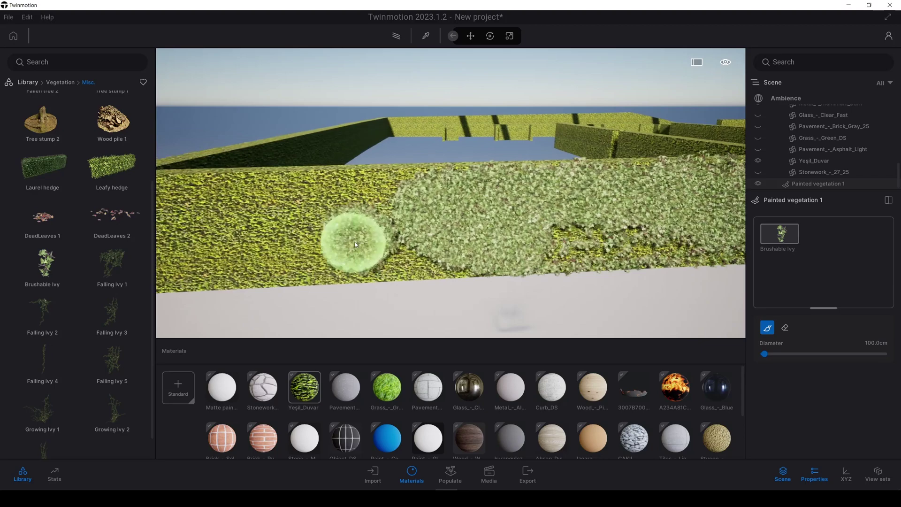
# Paint ivy over the bare far section of the long hedge wall up to its end corner.
pyautogui.moveTo(355, 245); pyautogui.dragTo(241, 196)
pyautogui.scroll(5, 348, 222)
pyautogui.scroll(-3, 348, 224)
pyautogui.moveTo(348, 224); pyautogui.dragTo(353, 226, button='right')
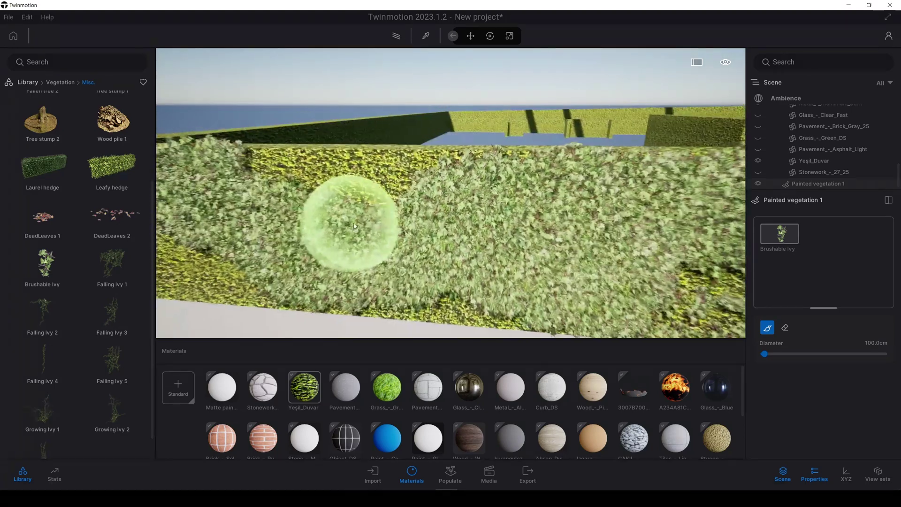
pyautogui.moveTo(354, 226)
pyautogui.mouseDown()
pyautogui.moveTo(407, 183)
pyautogui.moveTo(413, 201)
pyautogui.moveTo(557, 285)
pyautogui.moveTo(382, 202)
pyautogui.moveTo(412, 169)
pyautogui.mouseUp()
pyautogui.press('a')
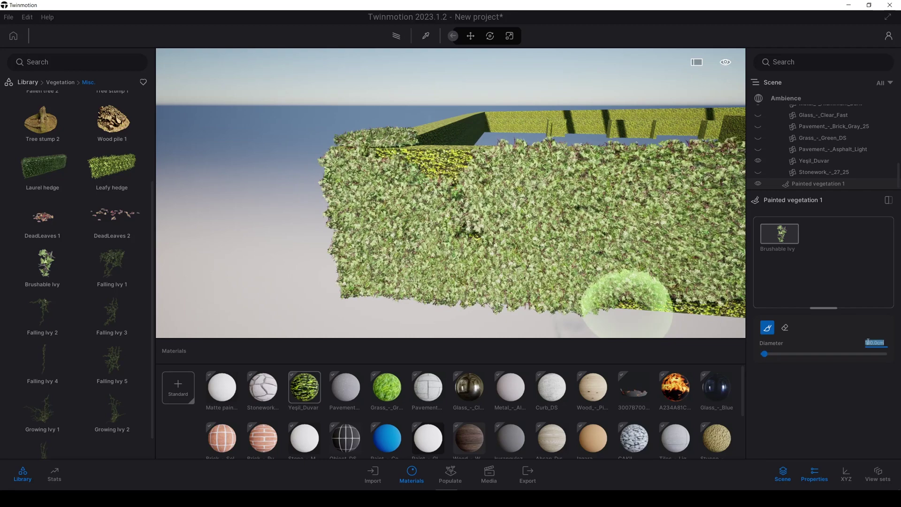
# Set the brush diameter to 150 cm and paint ivy on the outer face of the adjoining hedge wall near its corner.
pyautogui.press('Return')
pyautogui.moveTo(489, 205)
pyautogui.mouseDown(button='right')
pyautogui.moveTo(496, 197)
pyautogui.moveTo(487, 271)
pyautogui.mouseUp(button='right')
pyautogui.press('e')
pyautogui.moveTo(487, 271); pyautogui.dragTo(446, 176)
pyautogui.moveTo(446, 176)
pyautogui.mouseDown(button='right')
pyautogui.moveTo(413, 141)
pyautogui.moveTo(447, 216)
pyautogui.mouseUp(button='right')
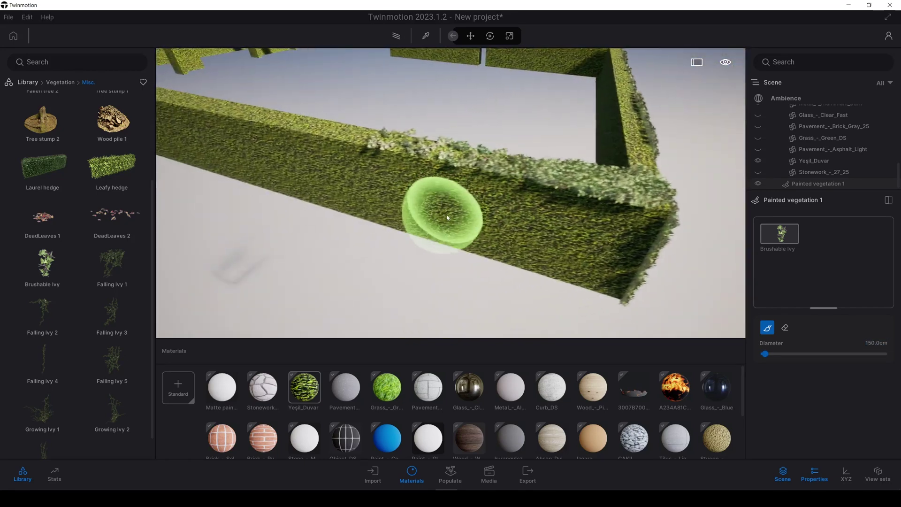
pyautogui.moveTo(554, 211); pyautogui.dragTo(457, 221)
pyautogui.moveTo(457, 221); pyautogui.dragTo(467, 205, button='right')
pyautogui.scroll(5, 467, 205)
pyautogui.moveTo(467, 205)
pyautogui.mouseDown()
pyautogui.moveTo(610, 218)
pyautogui.moveTo(348, 171)
pyautogui.moveTo(539, 207)
pyautogui.moveTo(577, 195)
pyautogui.moveTo(473, 195)
pyautogui.mouseUp()
# Extend the ivy from the corner along the bare outer face of this hedge wall toward its other end.
pyautogui.scroll(-5, 387, 175)
pyautogui.moveTo(473, 196)
pyautogui.mouseDown(button='right')
pyautogui.moveTo(469, 171)
pyautogui.moveTo(465, 197)
pyautogui.mouseUp(button='right')
pyautogui.moveTo(465, 255)
pyautogui.mouseDown()
pyautogui.moveTo(505, 227)
pyautogui.moveTo(430, 223)
pyautogui.mouseUp()
pyautogui.moveTo(430, 223)
pyautogui.mouseDown(button='right')
pyautogui.moveTo(467, 222)
pyautogui.moveTo(470, 230)
pyautogui.moveTo(286, 171)
pyautogui.mouseUp(button='right')
pyautogui.moveTo(325, 209); pyautogui.dragTo(422, 204, button='middle')
pyautogui.moveTo(422, 204)
pyautogui.mouseDown()
pyautogui.moveTo(361, 191)
pyautogui.moveTo(392, 185)
pyautogui.mouseUp()
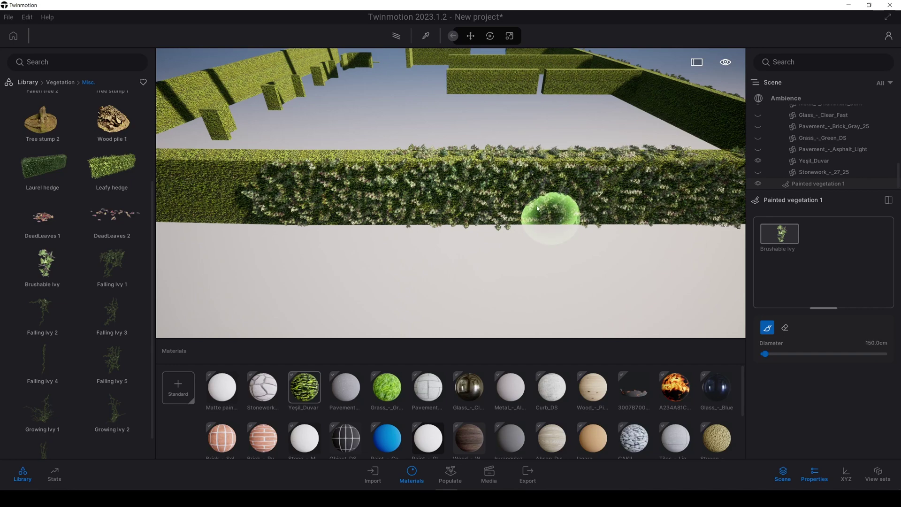
# Fill in ivy at the top of the hedge corner and cover the remaining outer face toward the opposite corner.
pyautogui.press('d')
pyautogui.moveTo(488, 178); pyautogui.dragTo(382, 211, button='right')
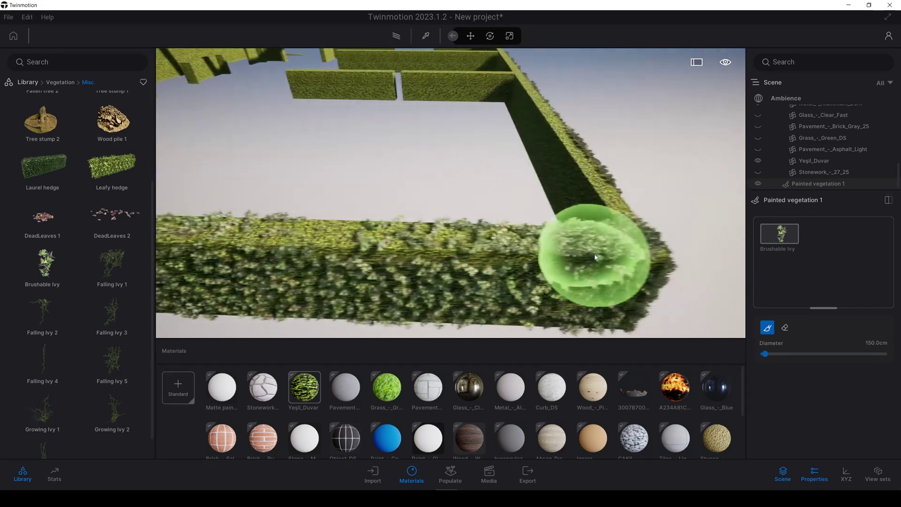
pyautogui.moveTo(595, 257); pyautogui.dragTo(534, 270, button='right')
pyautogui.press('a')
pyautogui.moveTo(437, 272)
pyautogui.mouseDown(button='right')
pyautogui.moveTo(488, 258)
pyautogui.moveTo(449, 266)
pyautogui.moveTo(421, 258)
pyautogui.mouseUp(button='right')
pyautogui.press('s')
pyautogui.moveTo(421, 258)
pyautogui.mouseDown()
pyautogui.moveTo(416, 251)
pyautogui.moveTo(423, 263)
pyautogui.mouseUp()
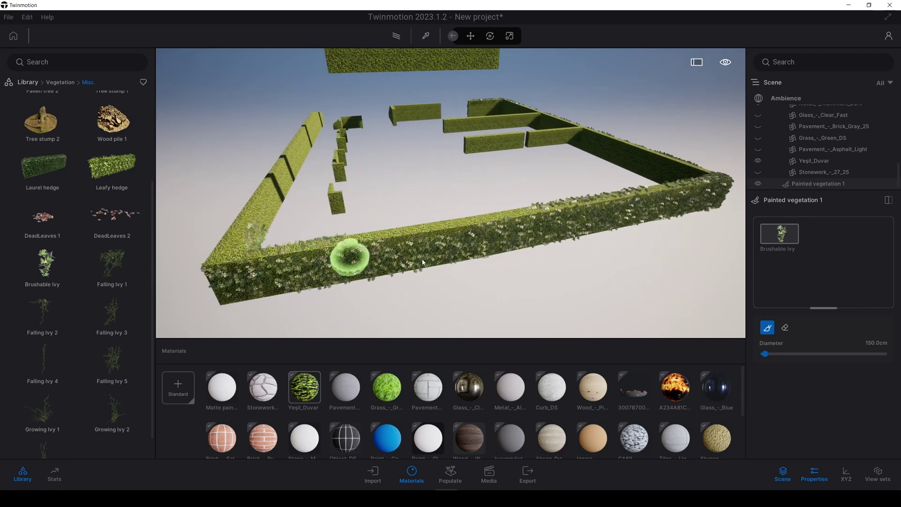
# Paint ivy around the opposite corner and along the outer face of the next long hedge wall.
pyautogui.press('a')
pyautogui.moveTo(422, 262); pyautogui.dragTo(414, 292, button='right')
pyautogui.moveTo(535, 204)
pyautogui.mouseDown()
pyautogui.moveTo(647, 225)
pyautogui.moveTo(348, 210)
pyautogui.moveTo(432, 207)
pyautogui.mouseUp()
pyautogui.press('a')
pyautogui.moveTo(433, 207); pyautogui.dragTo(451, 207, button='right')
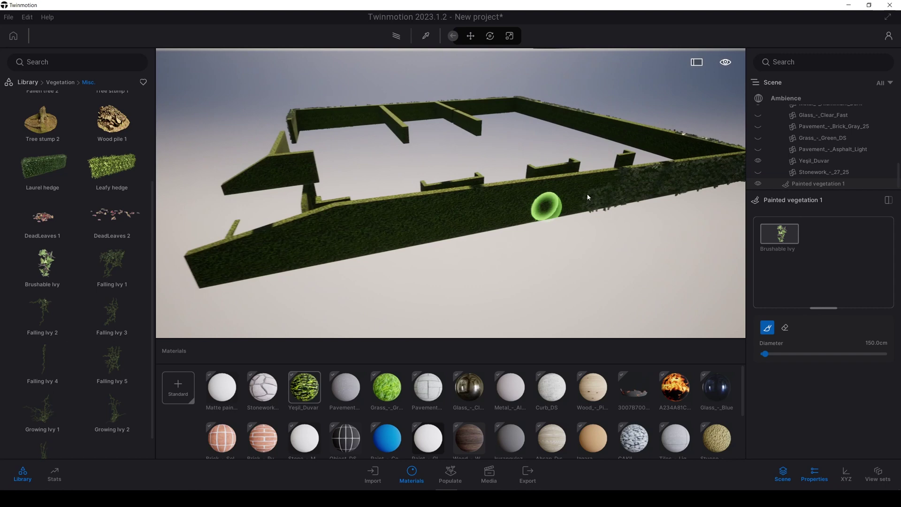
pyautogui.moveTo(588, 197); pyautogui.dragTo(477, 203)
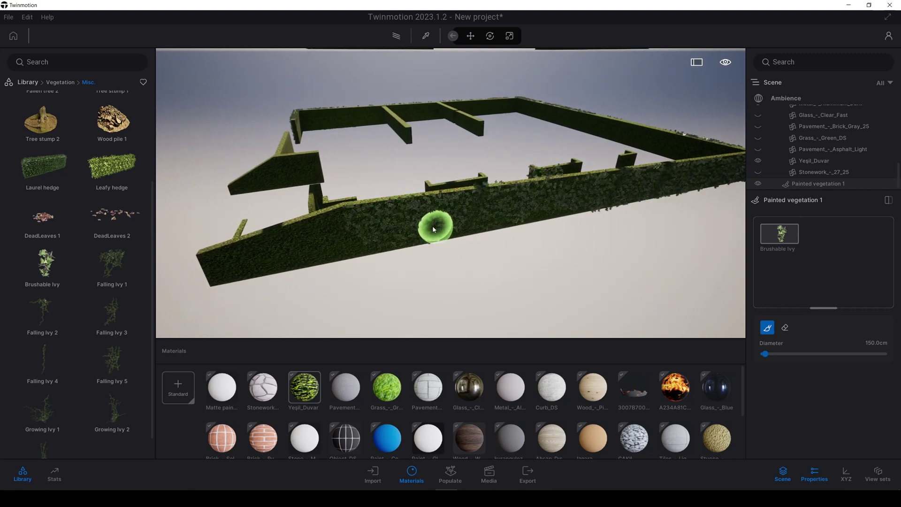
# Cover the sloping end of this long hedge wall with ivy and paint its inner face.
pyautogui.press('a')
pyautogui.moveTo(371, 239); pyautogui.dragTo(335, 259)
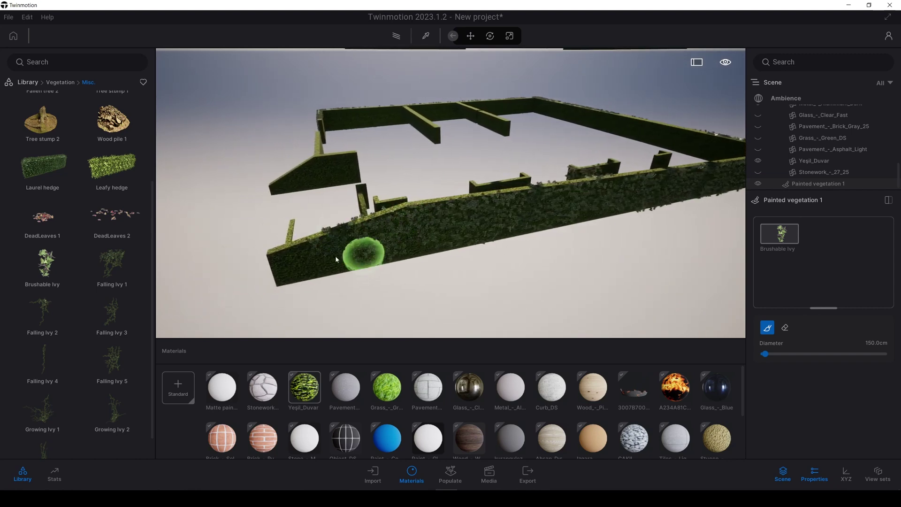
pyautogui.press('a')
pyautogui.moveTo(268, 255)
pyautogui.mouseDown(button='right')
pyautogui.moveTo(394, 256)
pyautogui.moveTo(288, 246)
pyautogui.moveTo(268, 259)
pyautogui.mouseUp(button='right')
pyautogui.press('w')
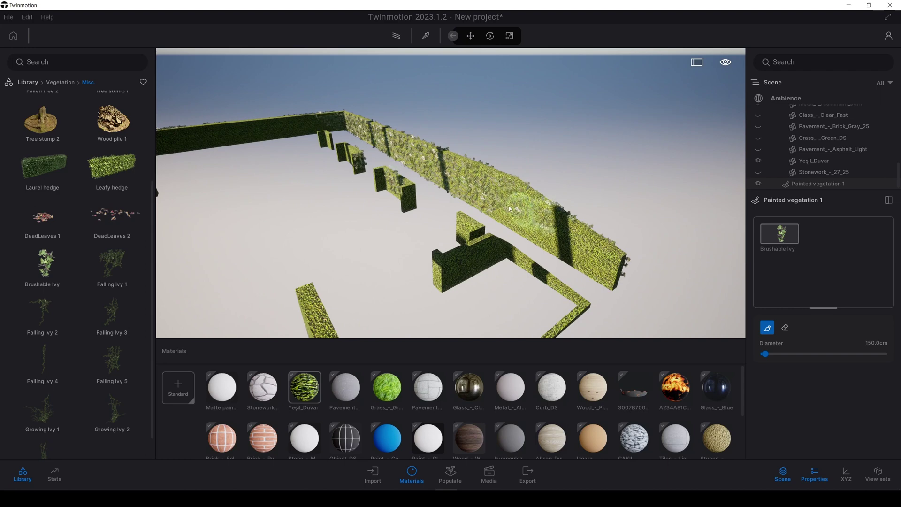
# Set the brush diameter to 100 cm and paint ivy along the top edge of the long hedge wall.
pyautogui.scroll(3, 497, 219)
pyautogui.click(876, 344)
pyautogui.write('100')
pyautogui.press('Return')
pyautogui.moveTo(511, 221)
pyautogui.mouseDown(button='right')
pyautogui.moveTo(455, 232)
pyautogui.moveTo(503, 222)
pyautogui.moveTo(431, 252)
pyautogui.mouseUp(button='right')
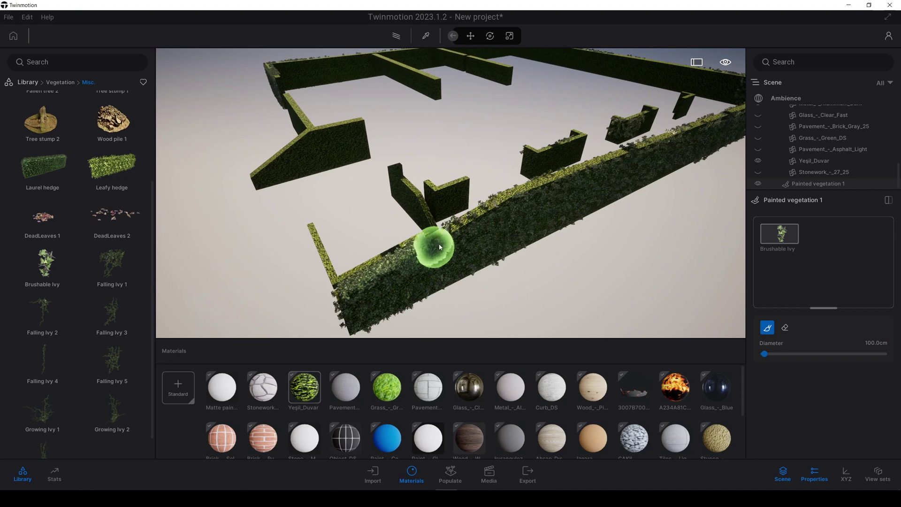
pyautogui.moveTo(576, 172); pyautogui.dragTo(399, 243, button='right')
pyautogui.moveTo(399, 243); pyautogui.dragTo(552, 200)
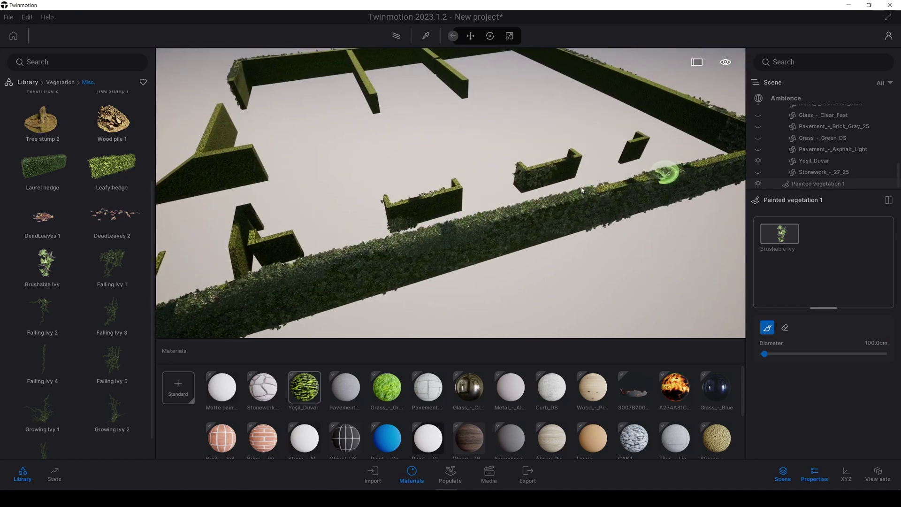
pyautogui.keyDown('shift'); pyautogui.moveTo(651, 179); pyautogui.dragTo(491, 263, button='middle'); pyautogui.keyUp('shift')
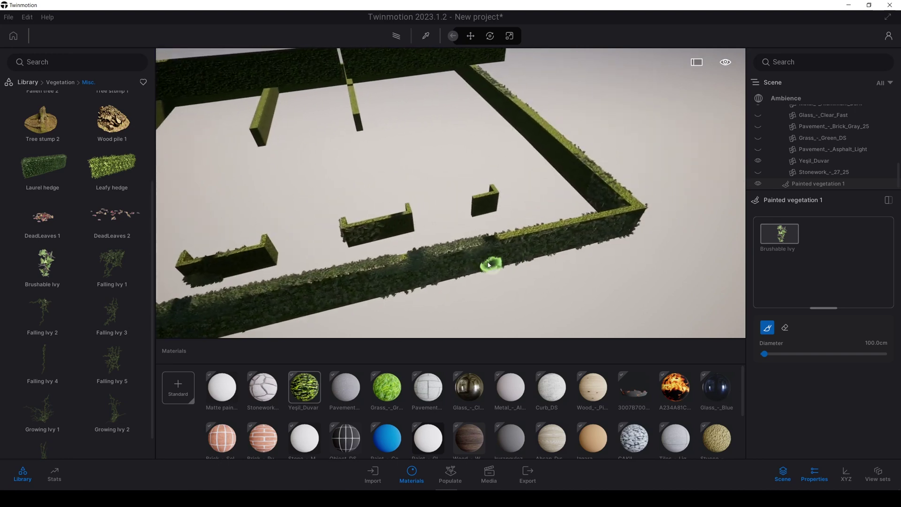
# Paint ivy over the inner partition hedges and the side hedge wall they join.
pyautogui.moveTo(593, 218)
pyautogui.mouseDown(button='right')
pyautogui.moveTo(284, 251)
pyautogui.moveTo(258, 187)
pyautogui.moveTo(448, 198)
pyautogui.mouseUp(button='right')
pyautogui.moveTo(520, 209)
pyautogui.mouseDown(button='right')
pyautogui.moveTo(390, 244)
pyautogui.moveTo(338, 221)
pyautogui.moveTo(354, 205)
pyautogui.moveTo(407, 195)
pyautogui.mouseUp(button='right')
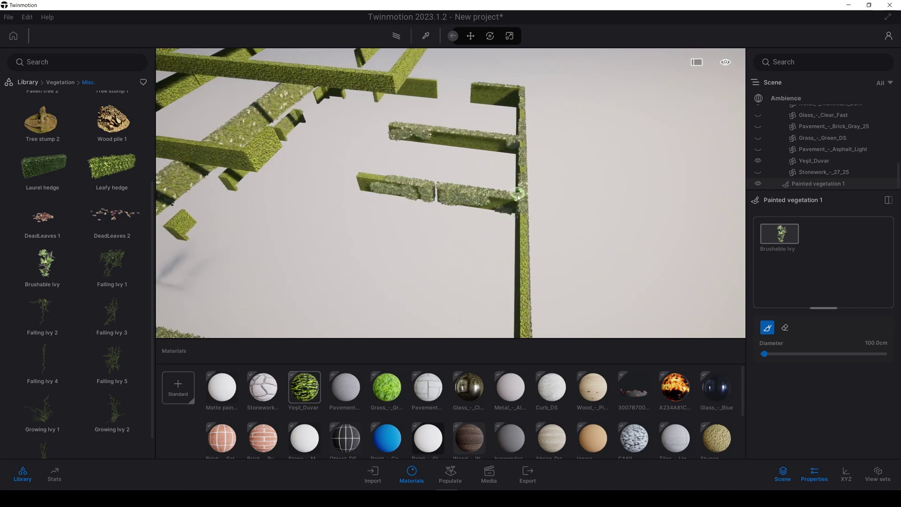
pyautogui.moveTo(519, 197)
pyautogui.mouseDown(button='right')
pyautogui.moveTo(423, 206)
pyautogui.moveTo(426, 226)
pyautogui.mouseUp(button='right')
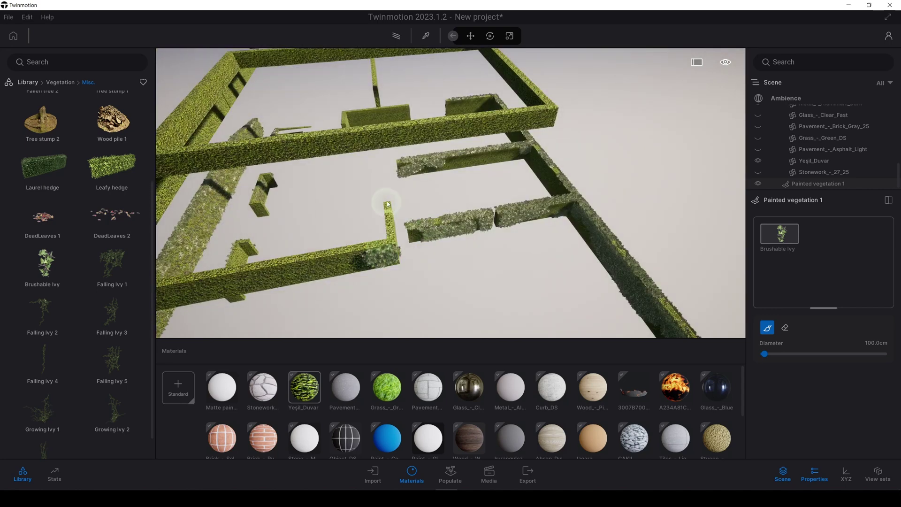
# Paint ivy around the faces and tops of the upper-floor hedge walls.
pyautogui.moveTo(388, 204)
pyautogui.mouseDown(button='right')
pyautogui.moveTo(423, 254)
pyautogui.moveTo(569, 254)
pyautogui.moveTo(521, 253)
pyautogui.mouseUp(button='right')
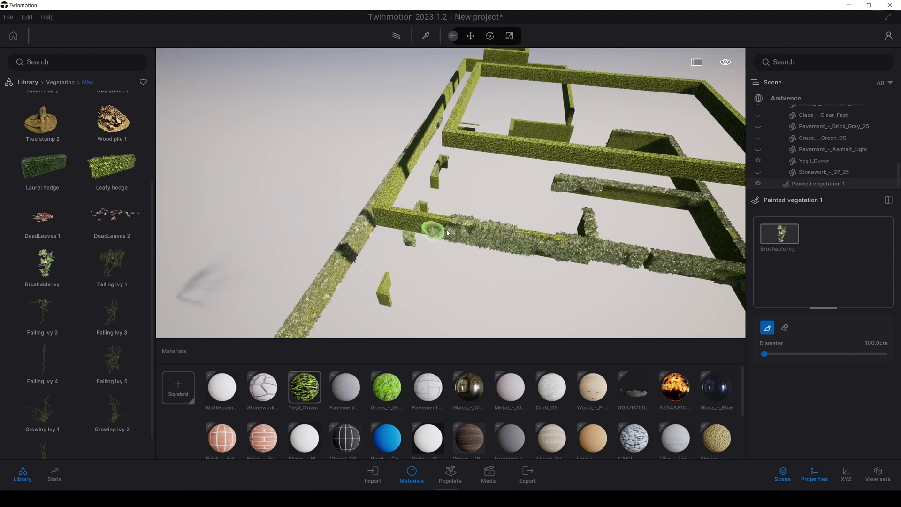
pyautogui.moveTo(371, 227)
pyautogui.mouseDown(button='right')
pyautogui.moveTo(469, 205)
pyautogui.moveTo(479, 187)
pyautogui.mouseUp(button='right')
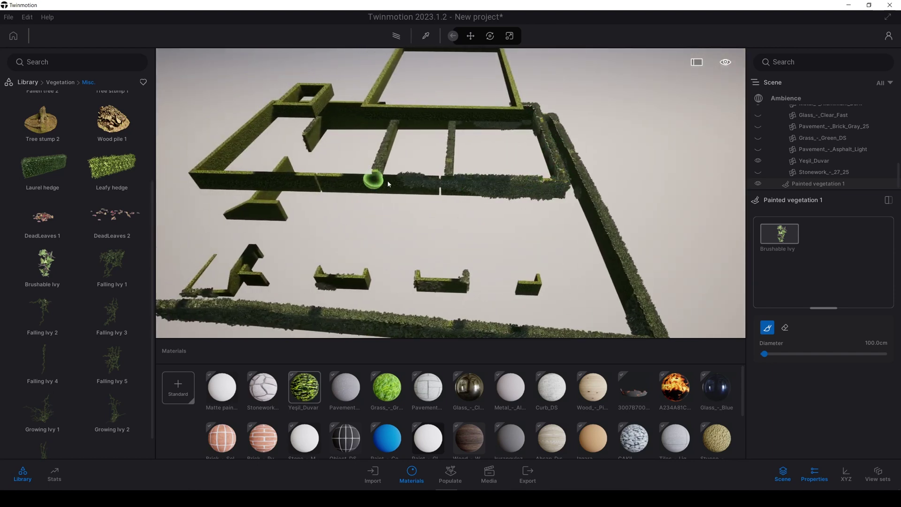
pyautogui.moveTo(388, 184)
pyautogui.mouseDown(button='right')
pyautogui.moveTo(338, 193)
pyautogui.moveTo(351, 195)
pyautogui.mouseUp(button='right')
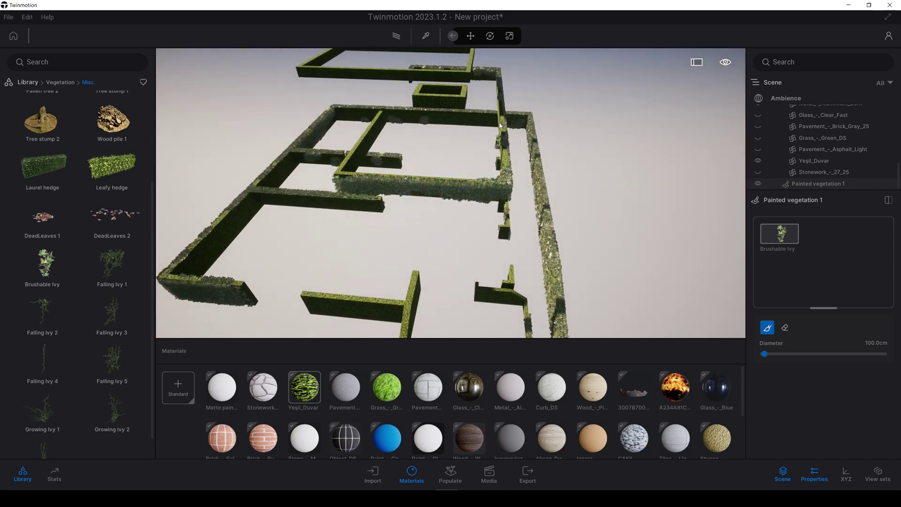
pyautogui.moveTo(513, 140)
pyautogui.mouseDown(button='right')
pyautogui.moveTo(429, 190)
pyautogui.moveTo(387, 177)
pyautogui.mouseUp(button='right')
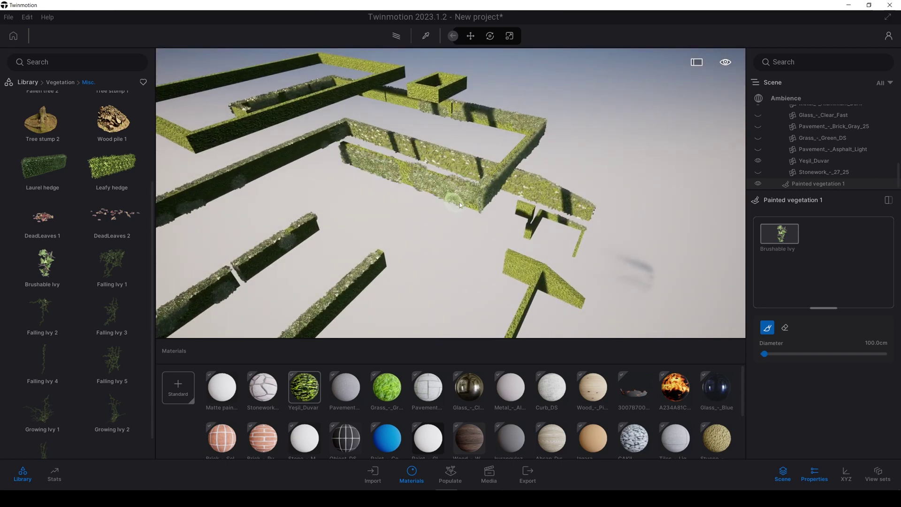
# Paint ivy over the highest rectangular roof hedge and the small box-shaped hedge beside it.
pyautogui.press('s')
pyautogui.press('a')
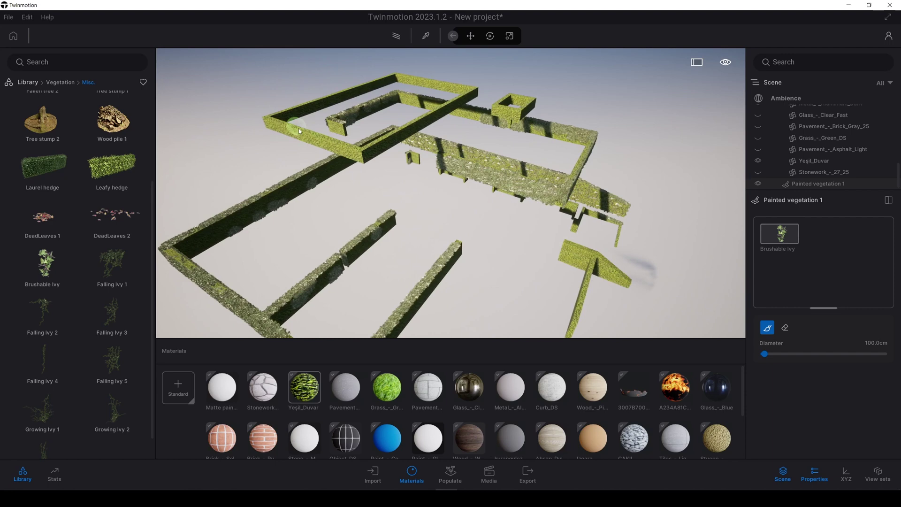
pyautogui.moveTo(407, 147)
pyautogui.mouseDown(button='right')
pyautogui.moveTo(418, 173)
pyautogui.moveTo(446, 191)
pyautogui.mouseUp(button='right')
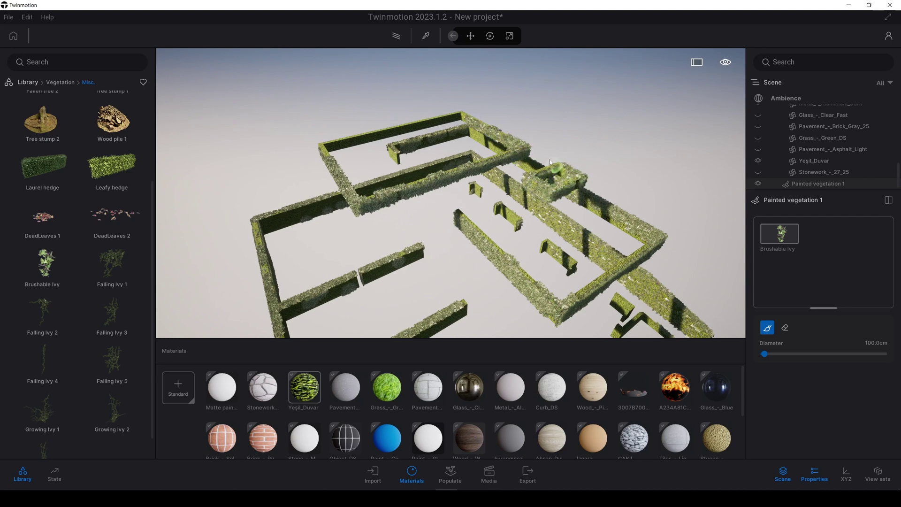
pyautogui.keyDown('shift'); pyautogui.moveTo(503, 204); pyautogui.dragTo(352, 155, button='middle'); pyautogui.keyUp('shift')
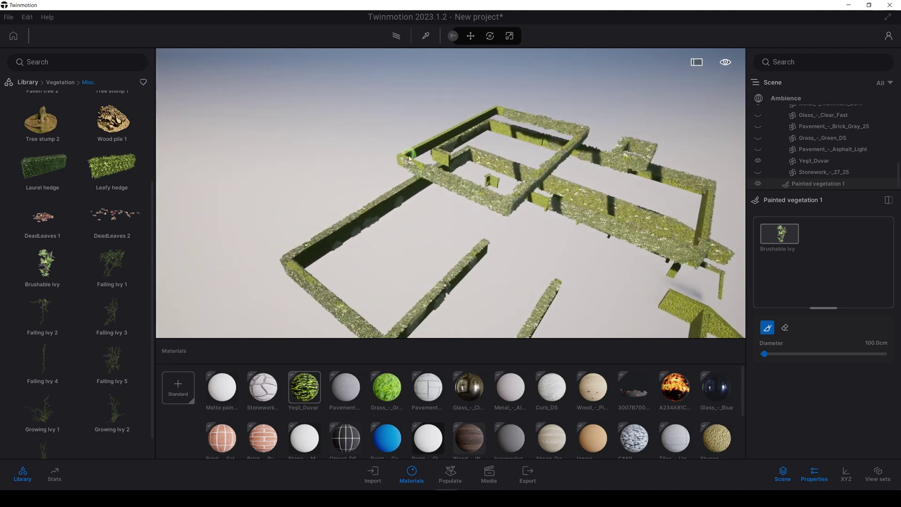
pyautogui.keyDown('shift'); pyautogui.moveTo(478, 118); pyautogui.dragTo(603, 176, button='middle'); pyautogui.keyUp('shift')
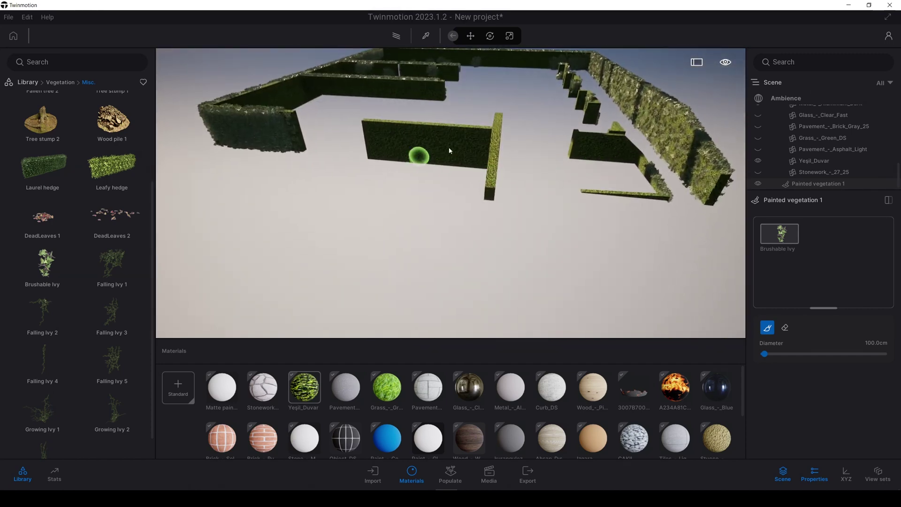
# Paint ivy over both arms of the freestanding T-shaped ground-level hedge.
pyautogui.moveTo(441, 141)
pyautogui.mouseDown()
pyautogui.moveTo(382, 155)
pyautogui.moveTo(449, 171)
pyautogui.mouseUp()
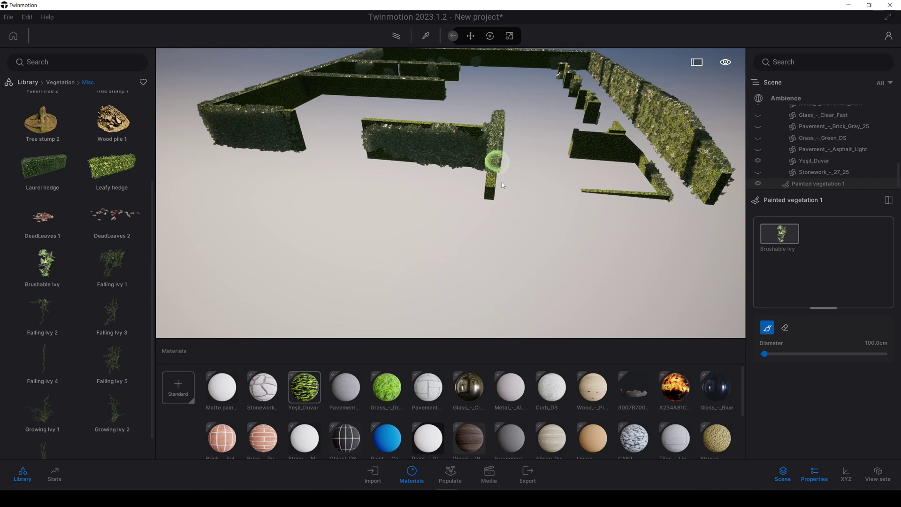
pyautogui.moveTo(486, 185)
pyautogui.keyDown('shift'); pyautogui.mouseDown(button='middle')
pyautogui.moveTo(526, 188)
pyautogui.moveTo(453, 146)
pyautogui.mouseUp(button='middle'); pyautogui.keyUp('shift')
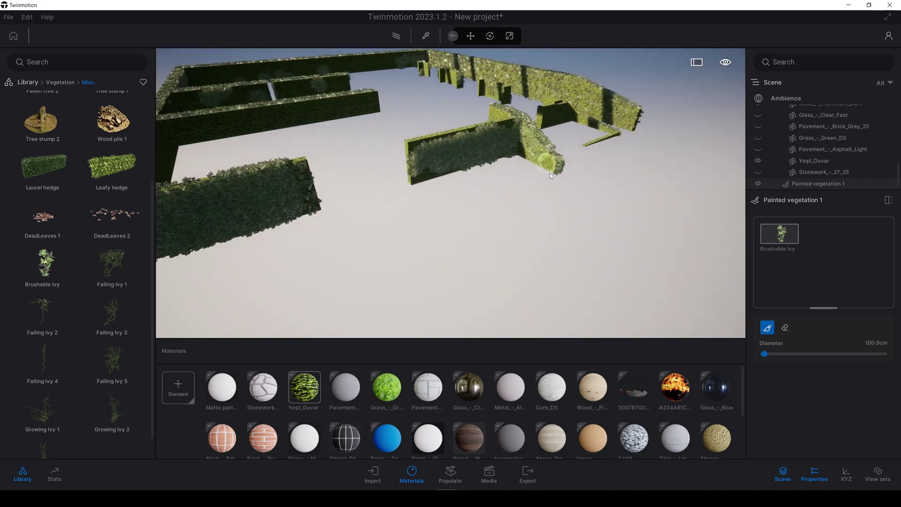
pyautogui.moveTo(537, 154); pyautogui.dragTo(503, 109, button='right')
# Paint ivy over the small hedges beside the sloping end of the long wall and leave the painting mode.
pyautogui.scroll(5, 463, 92)
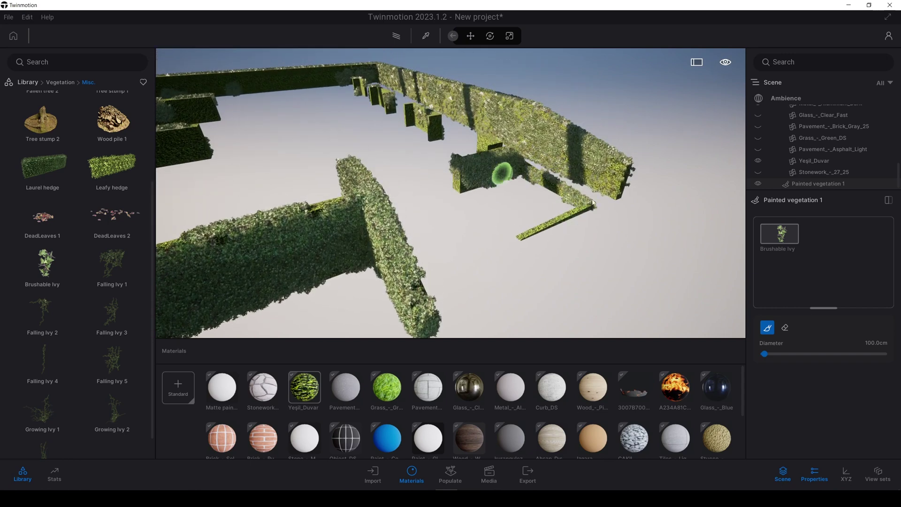
pyautogui.scroll(-8, 497, 175)
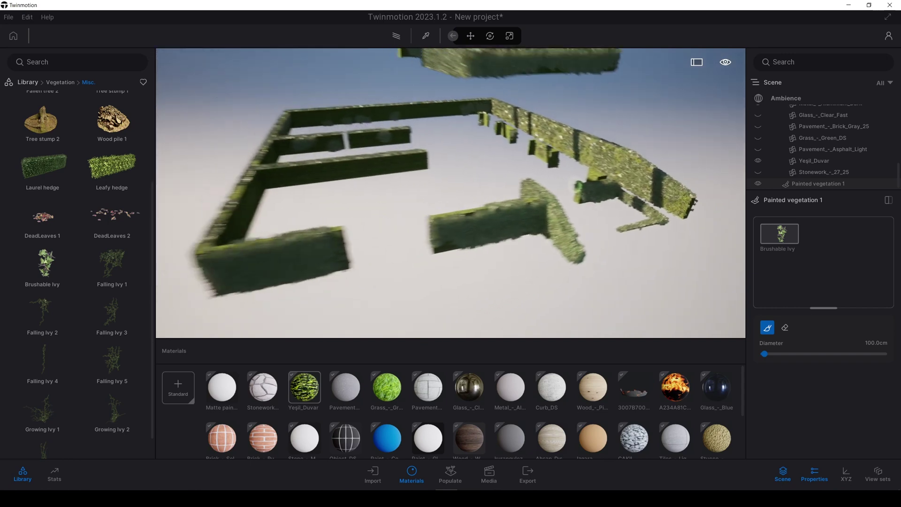
pyautogui.moveTo(495, 177); pyautogui.dragTo(457, 153, button='right')
pyautogui.moveTo(457, 153); pyautogui.dragTo(458, 117, button='middle')
pyautogui.scroll(2, 457, 118)
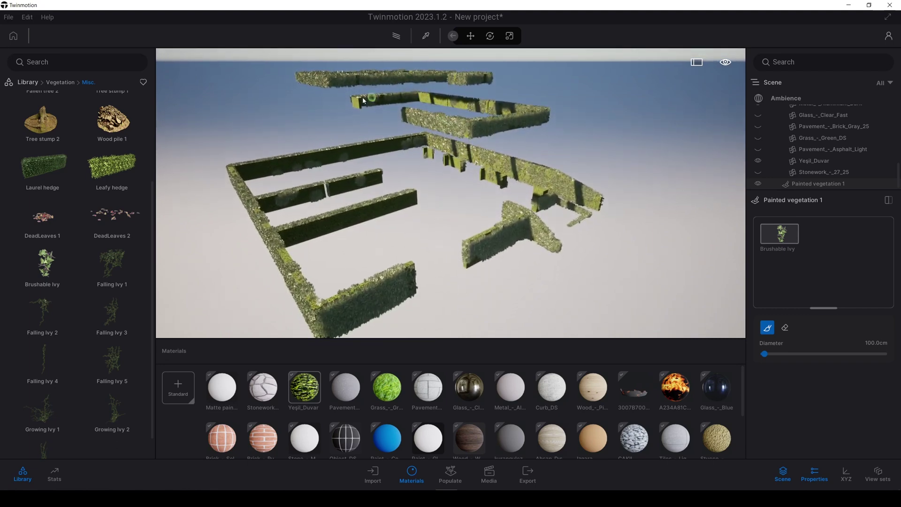
pyautogui.scroll(-2, 596, 192)
pyautogui.press('Escape')
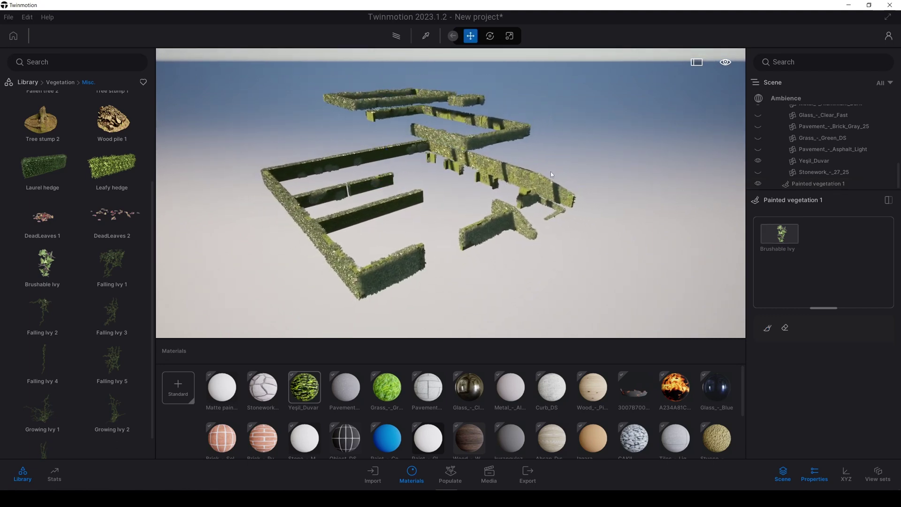
# Turn off isolation for Painted vegetation 1 to bring back the whole house, and clear the selection.
pyautogui.click(819, 186)
pyautogui.rightClick(819, 186)
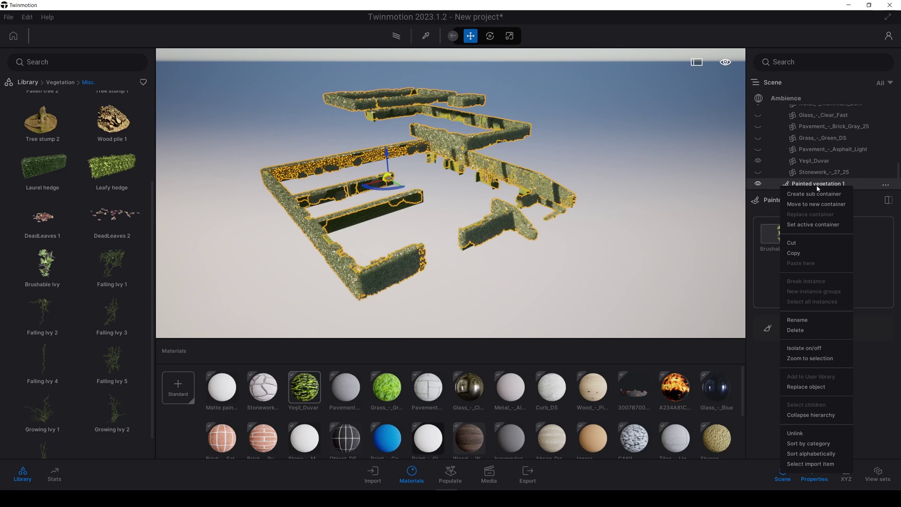
pyautogui.click(802, 349)
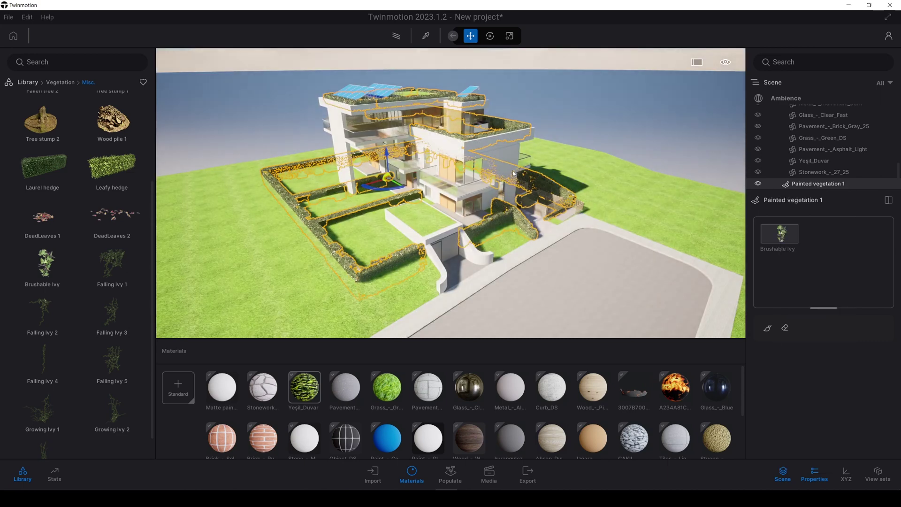
pyautogui.click(638, 111)
pyautogui.keyDown('shift'); pyautogui.moveTo(574, 216); pyautogui.dragTo(573, 160, button='middle'); pyautogui.keyUp('shift')
pyautogui.scroll(-4, 571, 210)
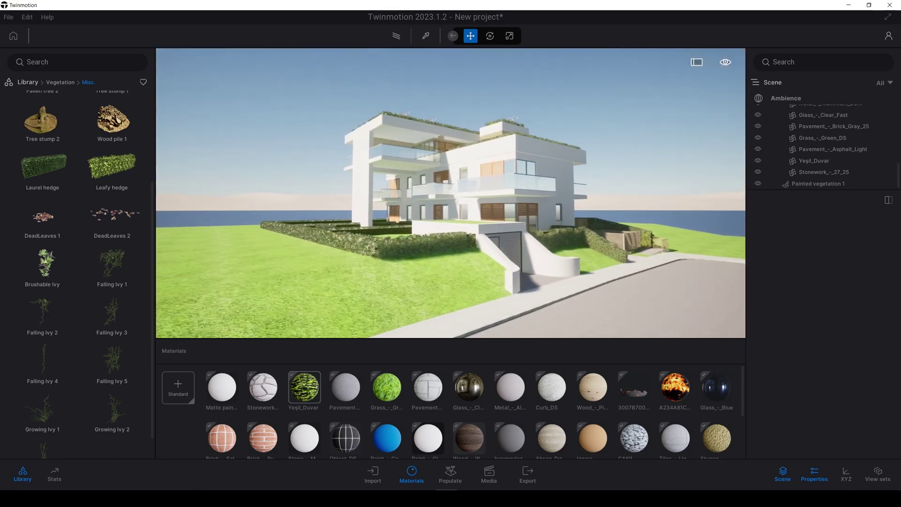
pyautogui.scroll(2, 580, 229)
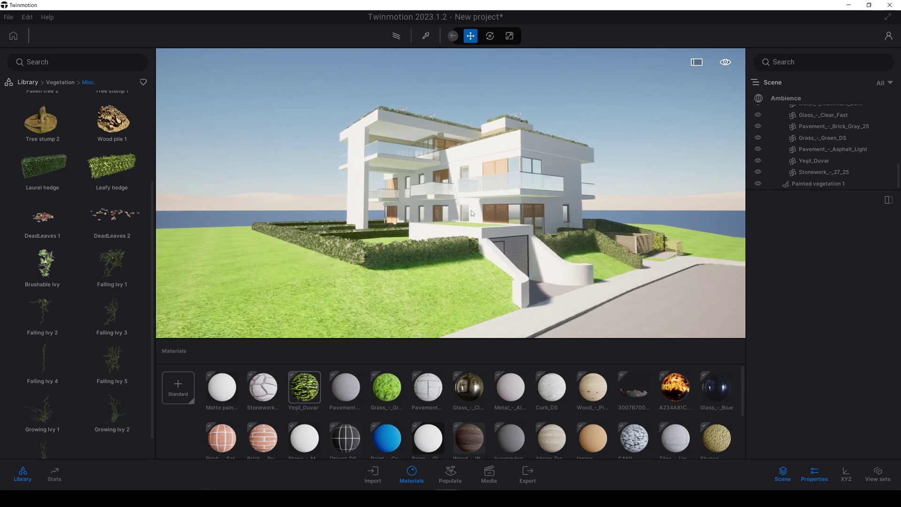
# Place Falling Ivy 2 and Falling Ivy 3 on the white wall so they hang below the terrace roof hedge.
pyautogui.moveTo(471, 213); pyautogui.dragTo(353, 292, button='right')
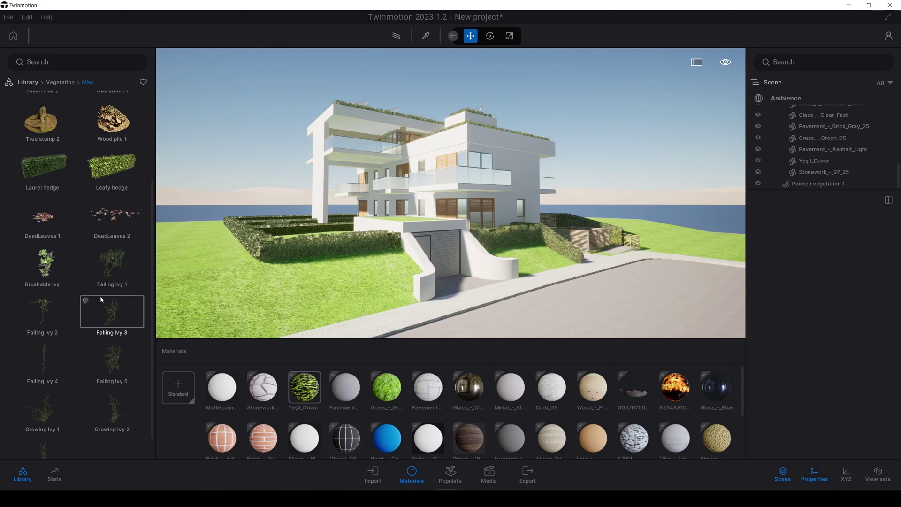
pyautogui.press('w')
pyautogui.press('e')
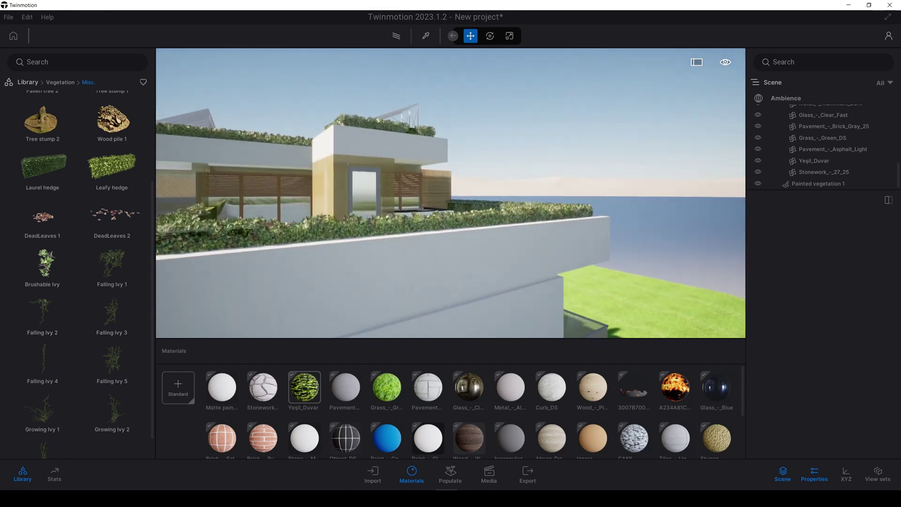
pyautogui.moveTo(42, 313); pyautogui.dragTo(311, 321)
pyautogui.press('s')
pyautogui.press('d')
pyautogui.moveTo(111, 310); pyautogui.dragTo(467, 237)
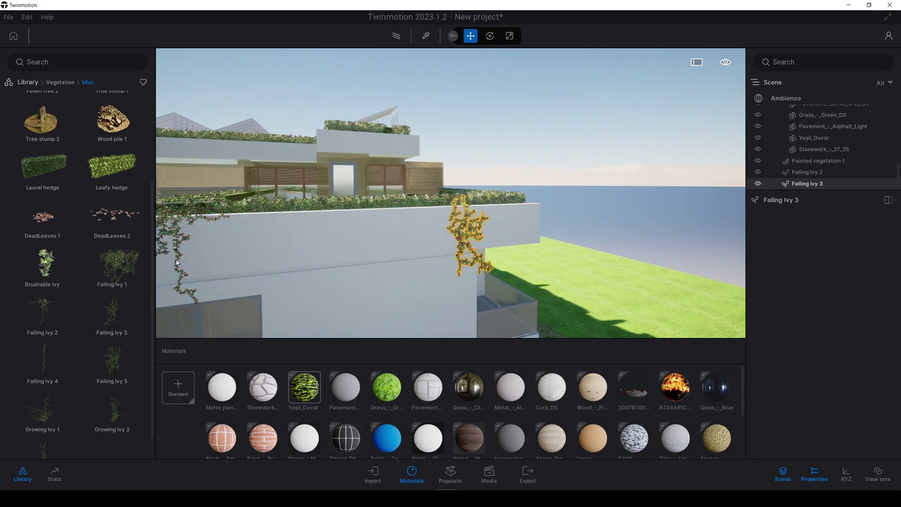
# Place Falling Ivy 1 between the other two hanging ivies on the same white wall.
pyautogui.moveTo(177, 262); pyautogui.dragTo(363, 241)
pyautogui.press('a')
pyautogui.moveTo(363, 242); pyautogui.dragTo(422, 258, button='right')
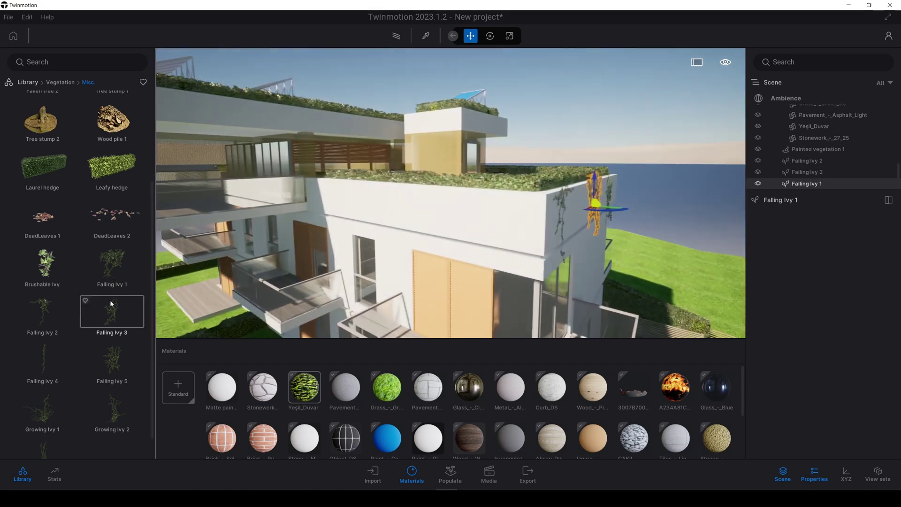
# Hang Falling Ivy 1, Falling Ivy 3 and Growing Ivy 2 side by side on the balcony-side white wall below the terrace hedge.
pyautogui.moveTo(112, 265); pyautogui.dragTo(351, 206)
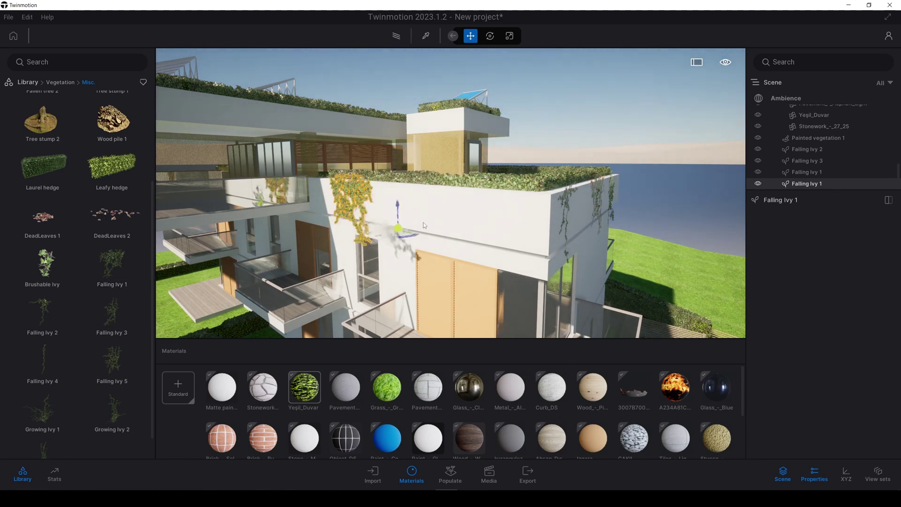
pyautogui.moveTo(424, 225); pyautogui.dragTo(461, 225)
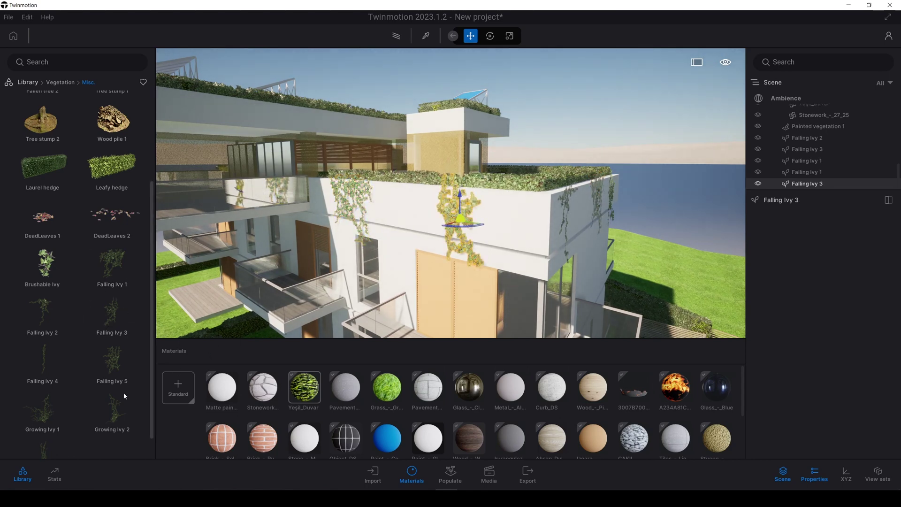
pyautogui.moveTo(121, 402); pyautogui.dragTo(498, 223)
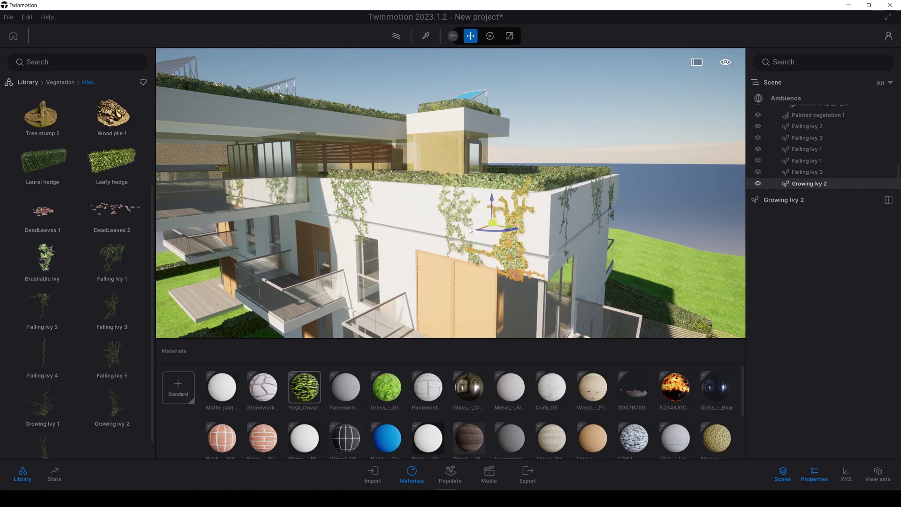
pyautogui.moveTo(469, 227); pyautogui.dragTo(394, 230, button='right')
pyautogui.press('s')
pyautogui.moveTo(55, 413); pyautogui.dragTo(362, 181)
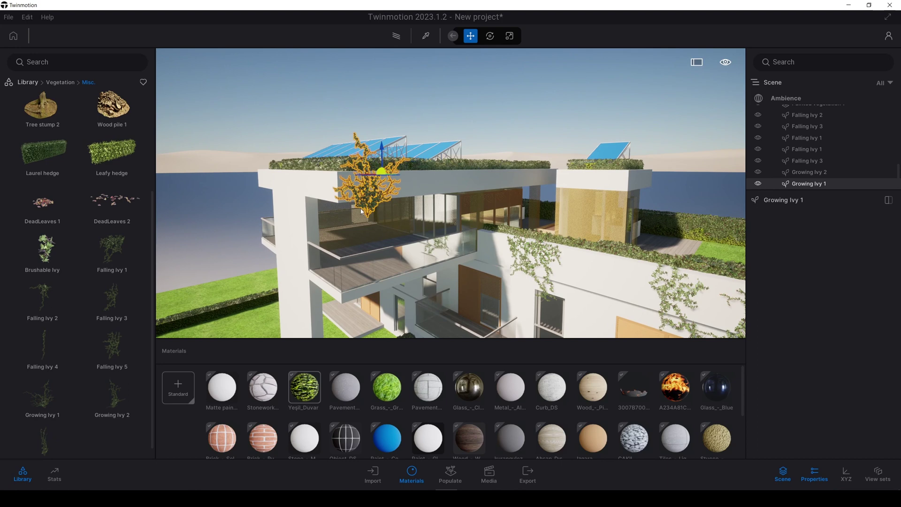
pyautogui.press('Delete')
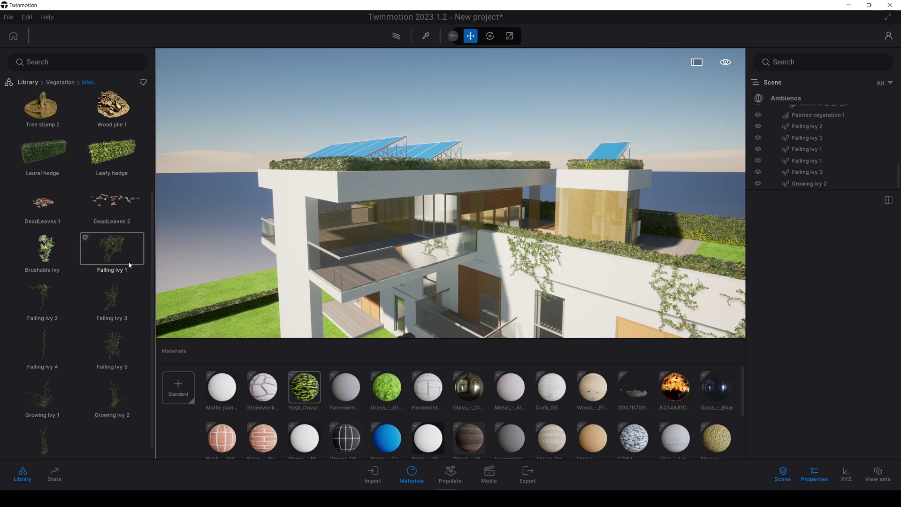
# Hang Falling Ivy 1 on the white edge of the upper roof, below the hedge beside the solar panels.
pyautogui.moveTo(129, 263); pyautogui.dragTo(490, 183)
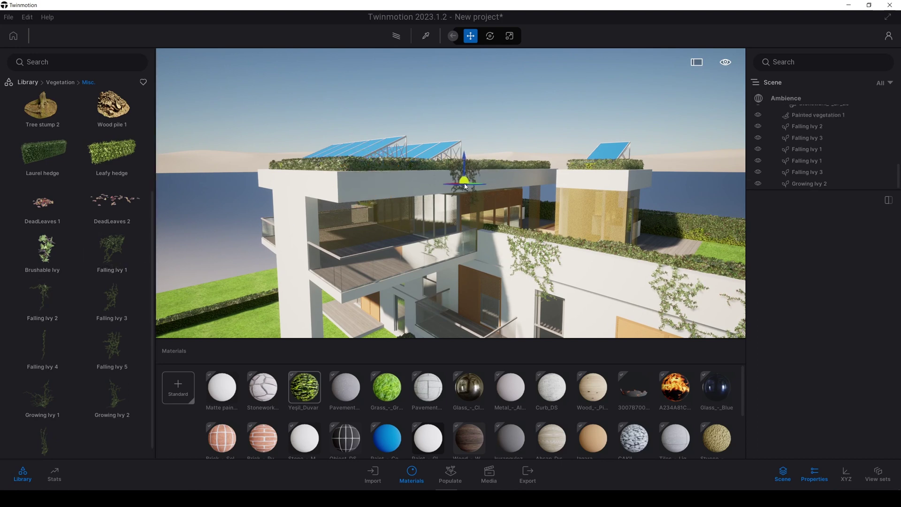
pyautogui.press('s')
pyautogui.moveTo(183, 241); pyautogui.dragTo(239, 242, button='right')
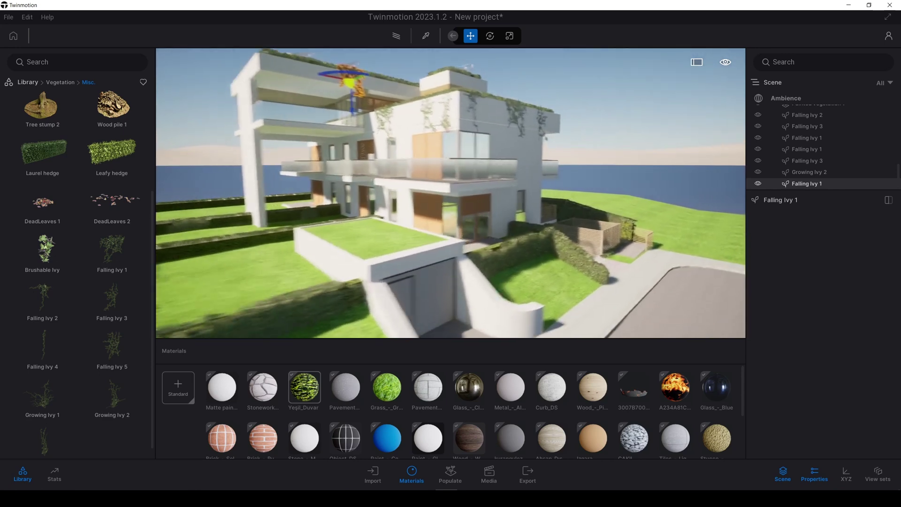
# Place Growing Ivy 2 at the garage's lawn-side wall and move it to the wall's far corner near the house.
pyautogui.moveTo(109, 390); pyautogui.dragTo(318, 315)
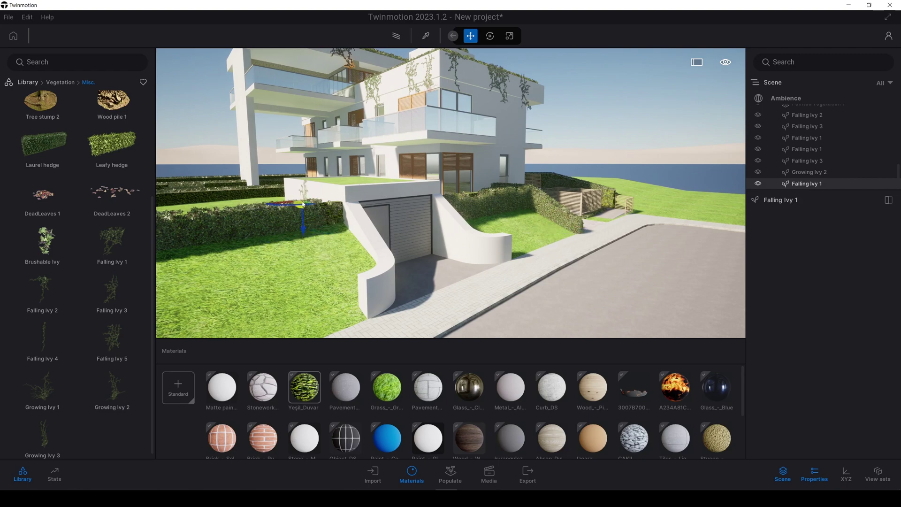
pyautogui.moveTo(302, 203); pyautogui.dragTo(304, 205)
pyautogui.press('w')
pyautogui.moveTo(304, 205); pyautogui.dragTo(371, 201, button='right')
pyautogui.moveTo(405, 189); pyautogui.dragTo(405, 134)
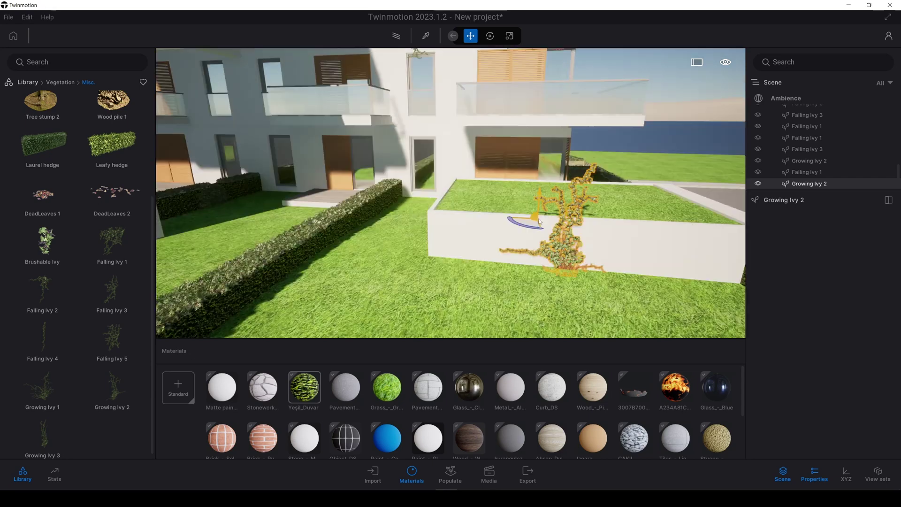
pyautogui.moveTo(532, 189); pyautogui.dragTo(534, 196, button='right')
pyautogui.press('d')
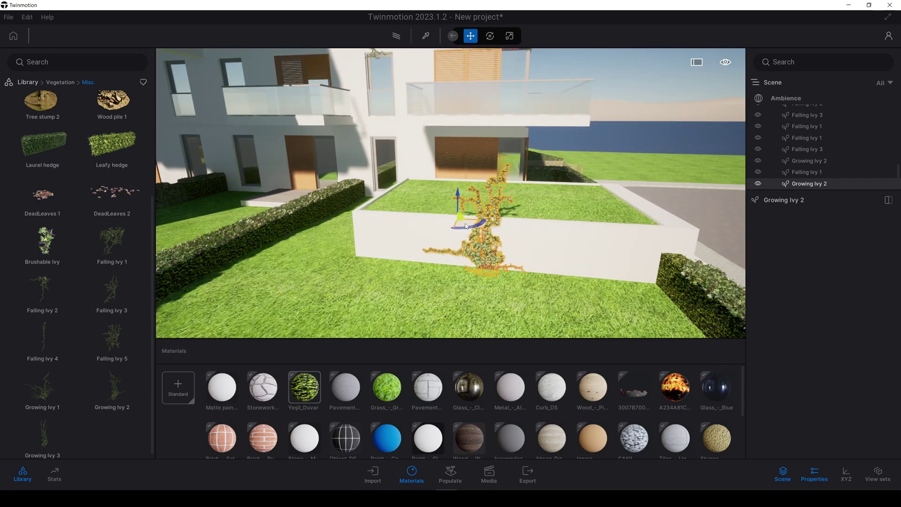
pyautogui.moveTo(466, 226); pyautogui.dragTo(356, 170)
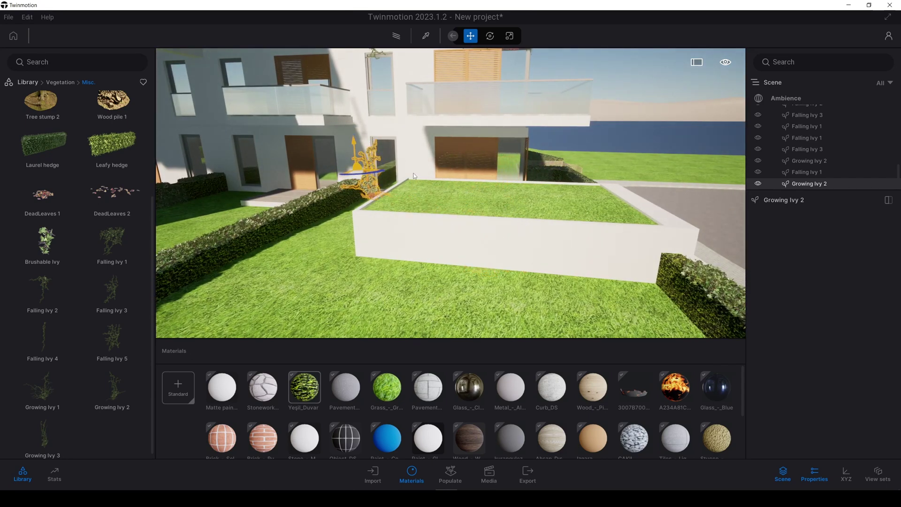
# Hang Falling Ivy 2 from the garage's front edge above the door and clear the selection.
pyautogui.press('s')
pyautogui.press('d')
pyautogui.moveTo(414, 176); pyautogui.dragTo(324, 181, button='right')
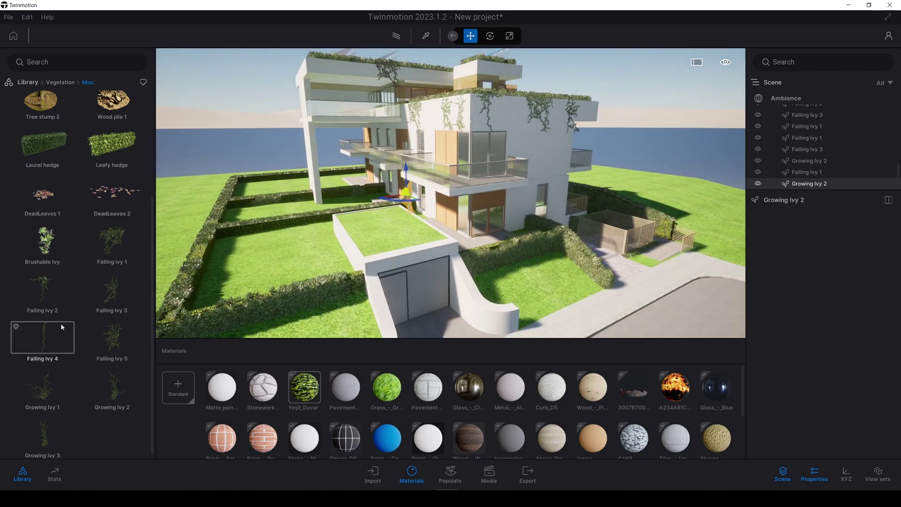
pyautogui.press('d')
pyautogui.moveTo(49, 298); pyautogui.dragTo(301, 224)
pyautogui.press('s')
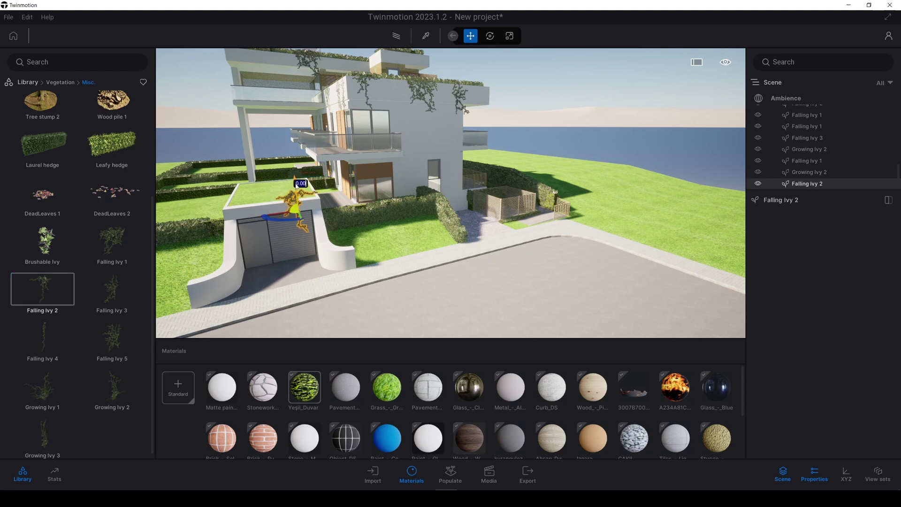
pyautogui.press('s')
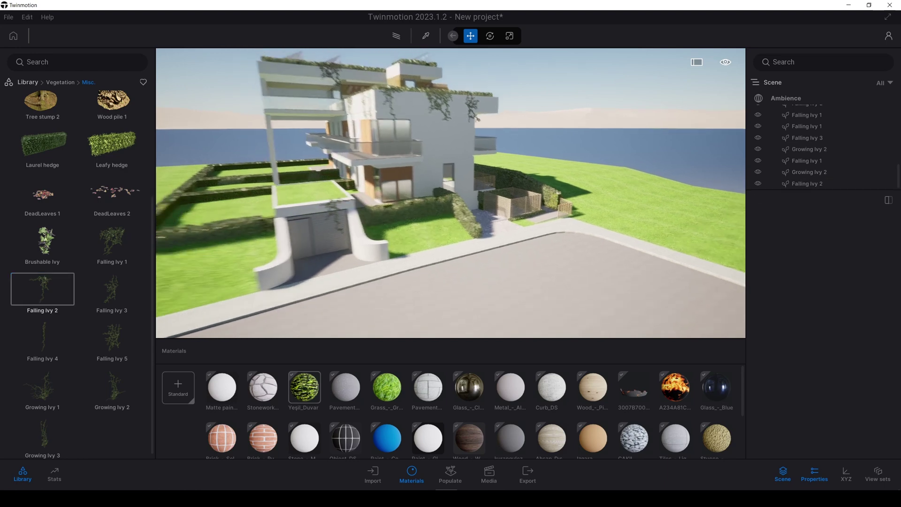
# Select Painted vegetation 1 and paint Brushable Ivy over the tops of the hanging ivies on the terrace's outer wall.
pyautogui.press('w')
pyautogui.moveTo(608, 89); pyautogui.dragTo(657, 77, button='right')
pyautogui.press('w')
pyautogui.press('e')
pyautogui.moveTo(389, 206); pyautogui.dragTo(507, 228, button='right')
pyautogui.press('q')
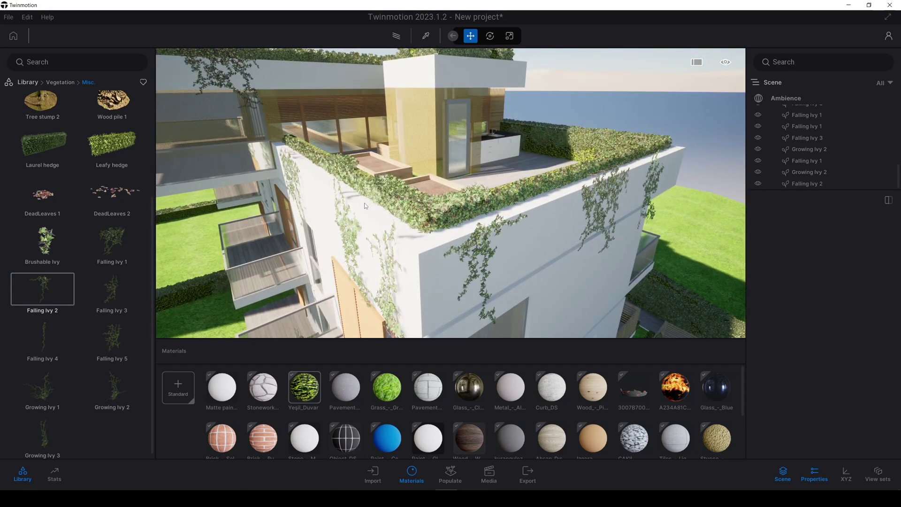
pyautogui.click(434, 207)
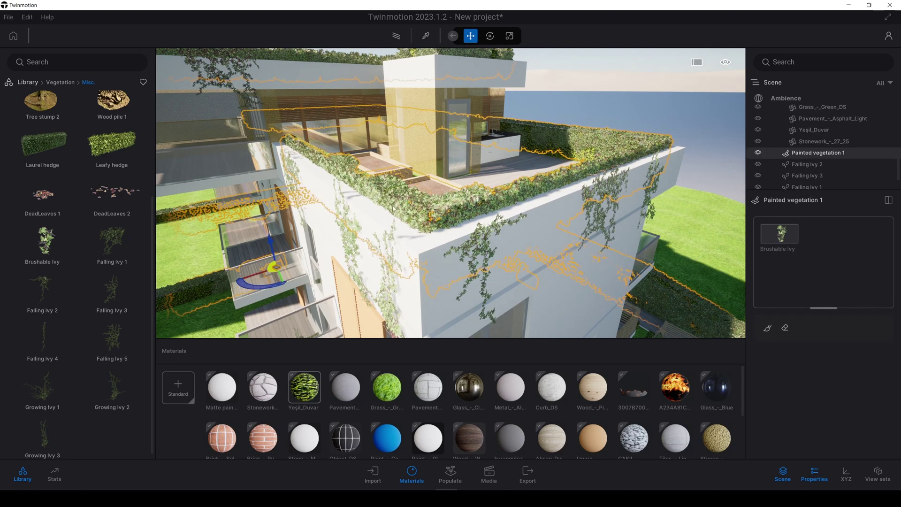
pyautogui.click(768, 328)
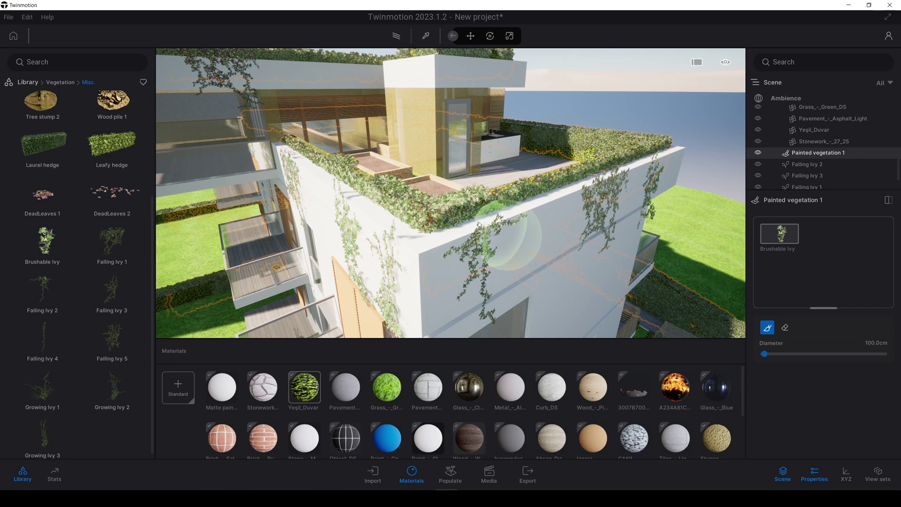
pyautogui.moveTo(476, 228); pyautogui.dragTo(635, 160)
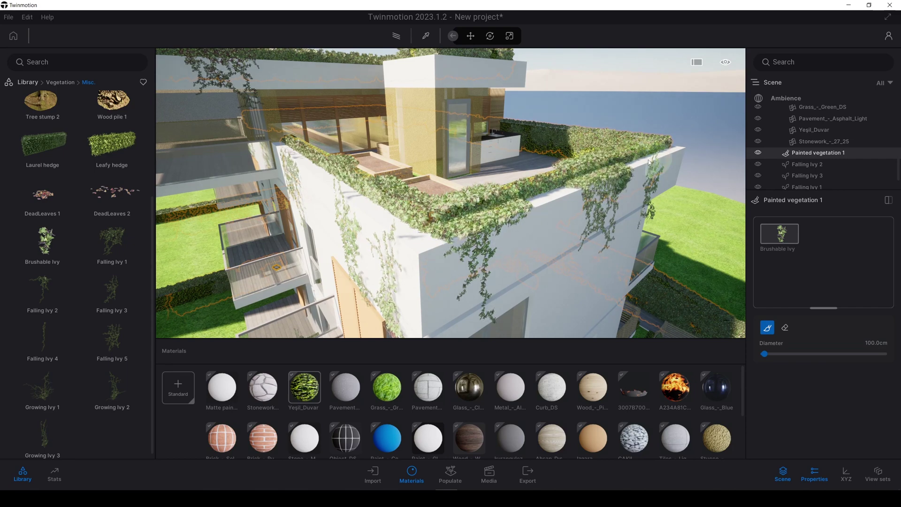
# Paint ivy over the tops of the hanging ivies along the balcony-side terrace wall.
pyautogui.keyDown('shift'); pyautogui.moveTo(404, 205); pyautogui.dragTo(487, 209, button='middle'); pyautogui.keyUp('shift')
pyautogui.moveTo(487, 209)
pyautogui.mouseDown()
pyautogui.moveTo(640, 207)
pyautogui.moveTo(628, 229)
pyautogui.mouseUp()
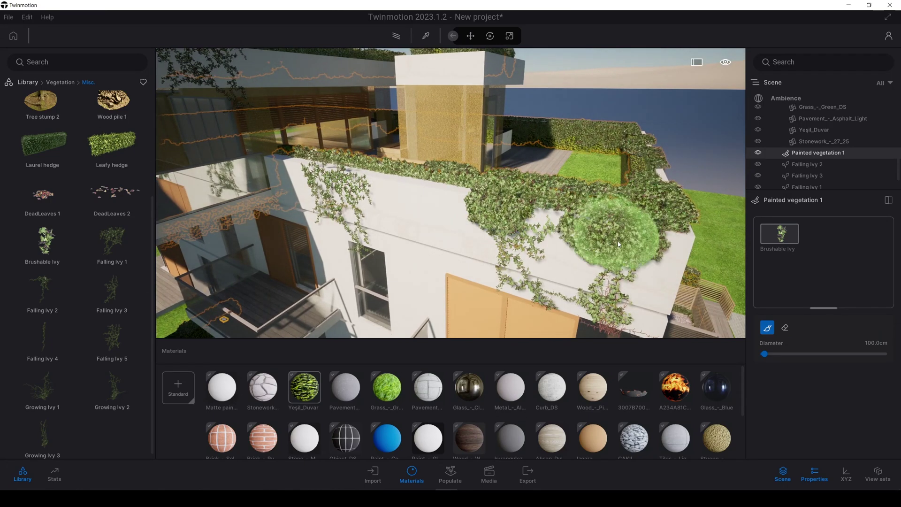
pyautogui.press('a')
pyautogui.moveTo(473, 175); pyautogui.dragTo(424, 170)
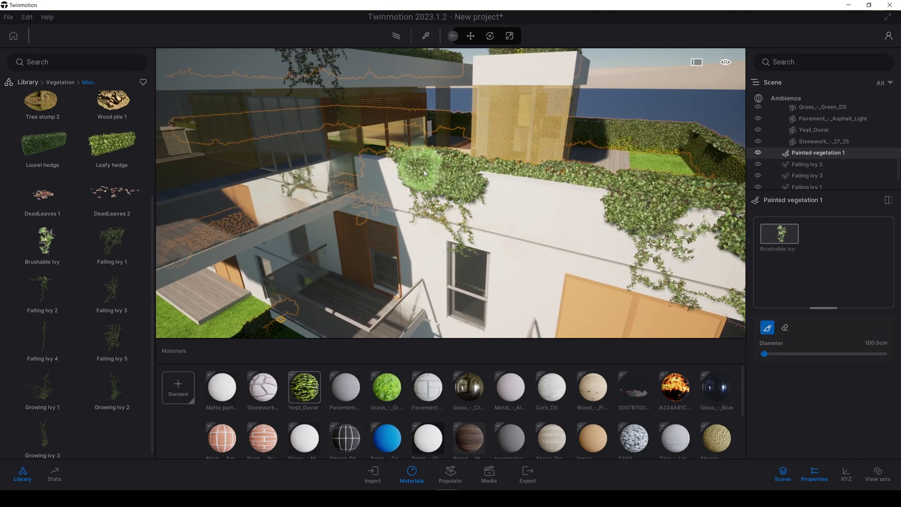
# Paint ivy around the top of the hanging ivy on the upper roof edge beside the solar panels.
pyautogui.press('s')
pyautogui.moveTo(424, 170); pyautogui.dragTo(424, 170, button='right')
pyautogui.press('w')
pyautogui.moveTo(428, 244); pyautogui.dragTo(416, 233)
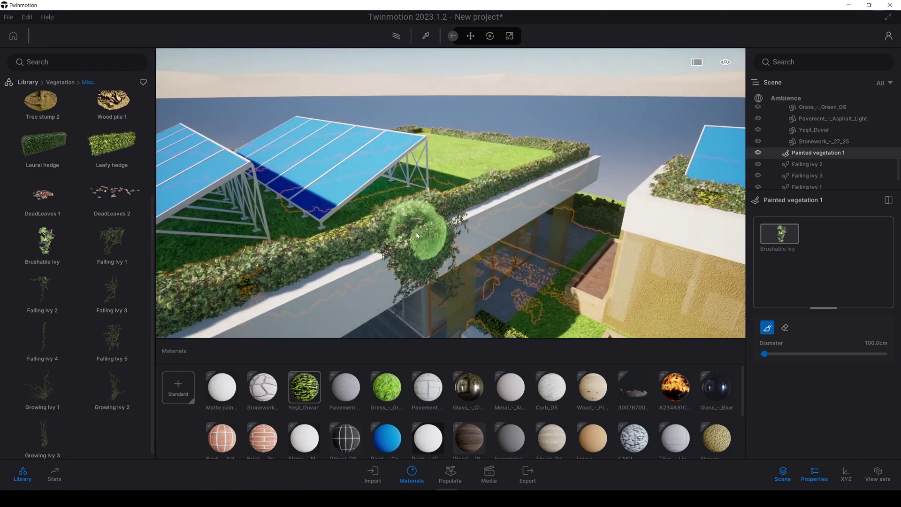
# Paint ivy along the garage's front edge above the door, around the hanging Falling Ivy 2.
pyautogui.press('s')
pyautogui.moveTo(416, 236); pyautogui.dragTo(454, 206, button='right')
pyautogui.press('w')
pyautogui.press('w')
pyautogui.press('s')
pyautogui.click(503, 214)
pyautogui.press('a')
pyautogui.click(211, 162)
pyautogui.press('s')
pyautogui.press('s')
pyautogui.press('w')
pyautogui.press('a')
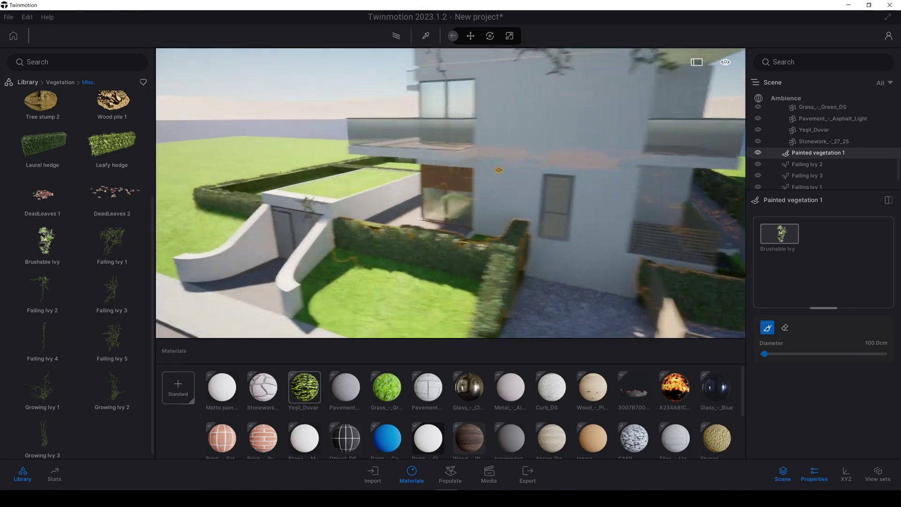
pyautogui.moveTo(360, 201); pyautogui.dragTo(337, 202)
pyautogui.press('w')
pyautogui.press('a')
pyautogui.moveTo(372, 203)
pyautogui.mouseDown(button='right')
pyautogui.moveTo(370, 211)
pyautogui.moveTo(363, 201)
pyautogui.mouseUp(button='right')
pyautogui.press('a')
pyautogui.moveTo(383, 200); pyautogui.dragTo(414, 188)
pyautogui.press('s')
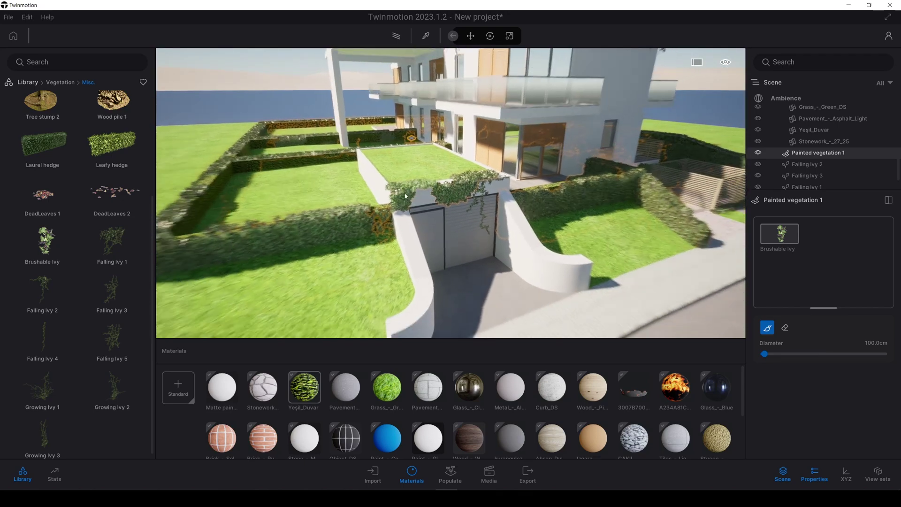
# Paint ivy patches over the garage's lawn-side wall and across its grass roof.
pyautogui.press('a')
pyautogui.moveTo(406, 196)
pyautogui.mouseDown(button='right')
pyautogui.moveTo(452, 208)
pyautogui.moveTo(440, 219)
pyautogui.moveTo(420, 211)
pyautogui.mouseUp(button='right')
pyautogui.press('w')
pyautogui.press('a')
pyautogui.press('w')
pyautogui.press('a')
pyautogui.moveTo(440, 213)
pyautogui.mouseDown()
pyautogui.moveTo(472, 192)
pyautogui.moveTo(439, 196)
pyautogui.mouseUp()
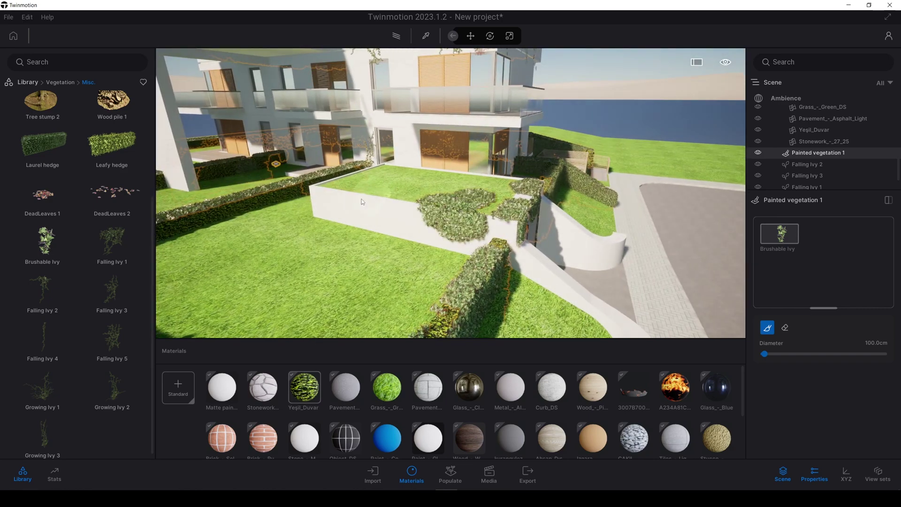
pyautogui.moveTo(361, 200)
pyautogui.mouseDown()
pyautogui.moveTo(414, 215)
pyautogui.moveTo(406, 198)
pyautogui.mouseUp()
pyautogui.press('e')
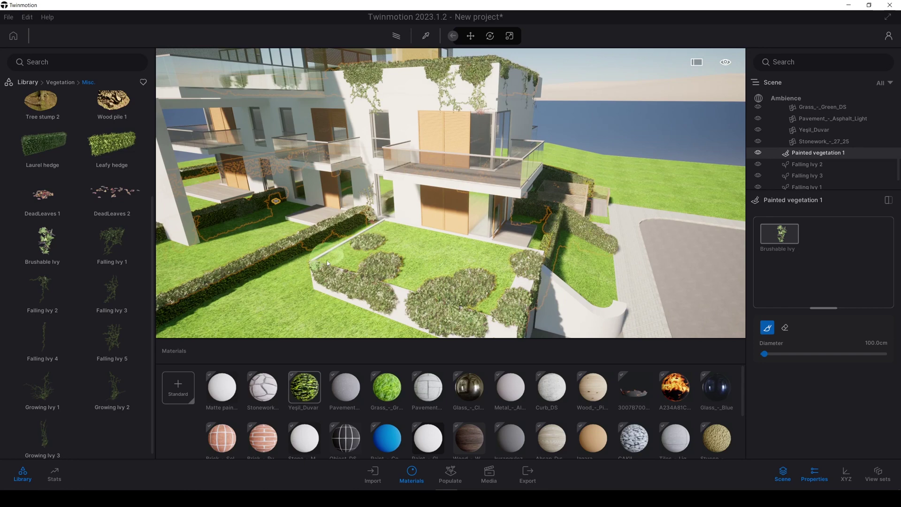
pyautogui.press('s')
pyautogui.press('d')
pyautogui.moveTo(498, 245); pyautogui.dragTo(476, 245, button='right')
pyautogui.moveTo(388, 235); pyautogui.dragTo(431, 285)
# Paint ivy around the base of the slatted timber fence beside the paved entrance and leave the painting mode.
pyautogui.press('d')
pyautogui.press('w')
pyautogui.moveTo(539, 268)
pyautogui.mouseDown(button='right')
pyautogui.moveTo(558, 264)
pyautogui.moveTo(517, 263)
pyautogui.mouseUp(button='right')
pyautogui.press('q')
pyautogui.press('w')
pyautogui.moveTo(415, 257)
pyautogui.mouseDown()
pyautogui.moveTo(489, 263)
pyautogui.moveTo(525, 237)
pyautogui.mouseUp()
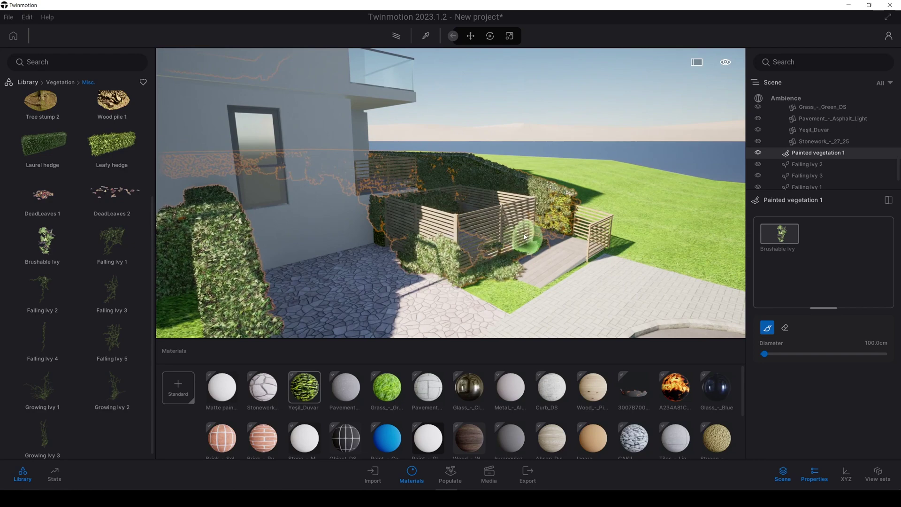
pyautogui.press('s')
pyautogui.press('a')
pyautogui.moveTo(533, 214)
pyautogui.mouseDown(button='right')
pyautogui.moveTo(519, 214)
pyautogui.moveTo(553, 207)
pyautogui.mouseUp(button='right')
pyautogui.press('s')
pyautogui.press('a')
pyautogui.press('w')
pyautogui.moveTo(495, 177); pyautogui.dragTo(493, 173, button='right')
pyautogui.press('Escape')
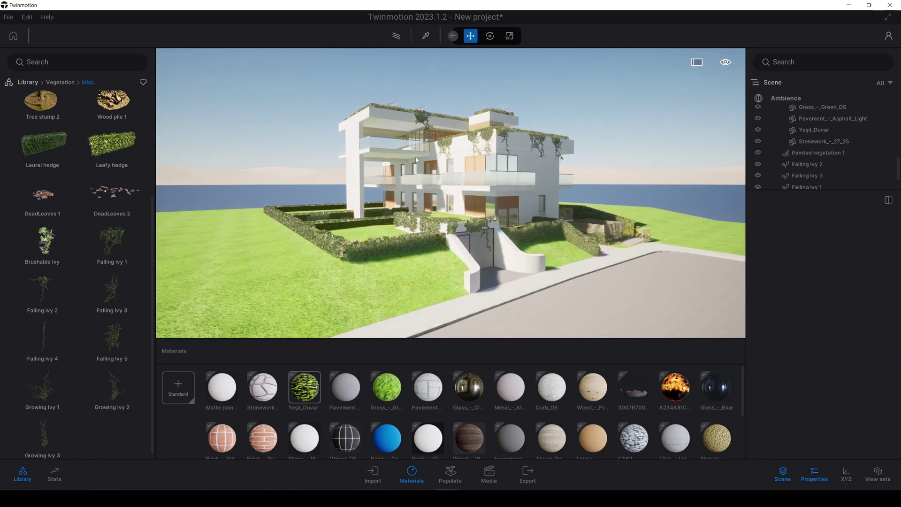
# Switch to Windows Photo Viewer and examine the trees and shrubs around the garage in the reference render Image2.jpg.
pyautogui.click(403, 498)
pyautogui.scroll(2, 573, 393)
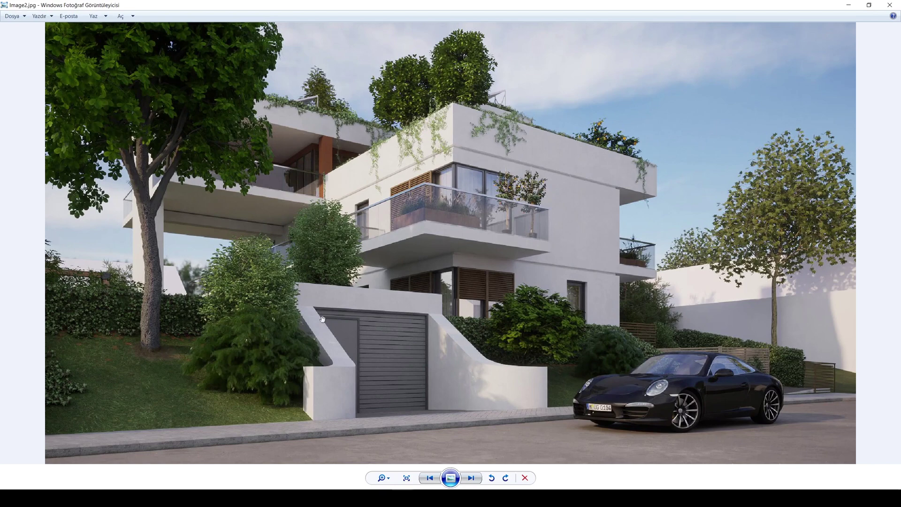
pyautogui.scroll(6, 394, 332)
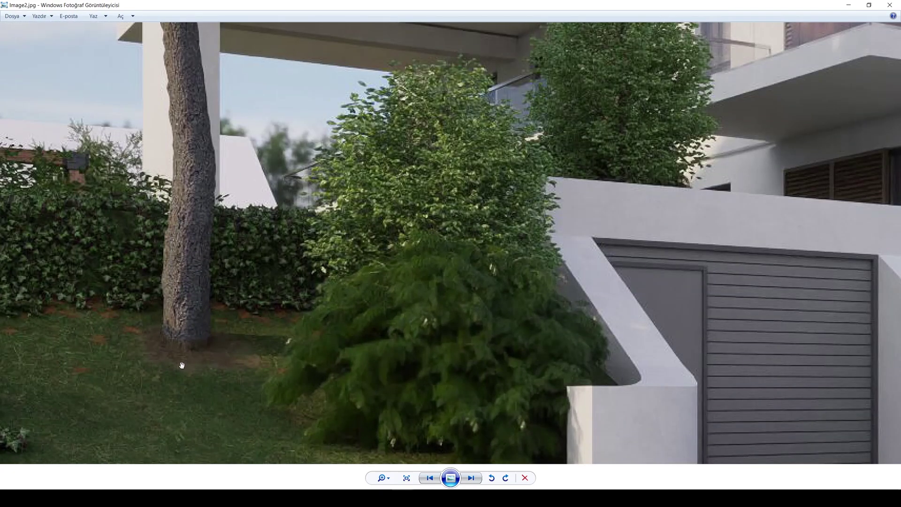
pyautogui.scroll(-5, 185, 350)
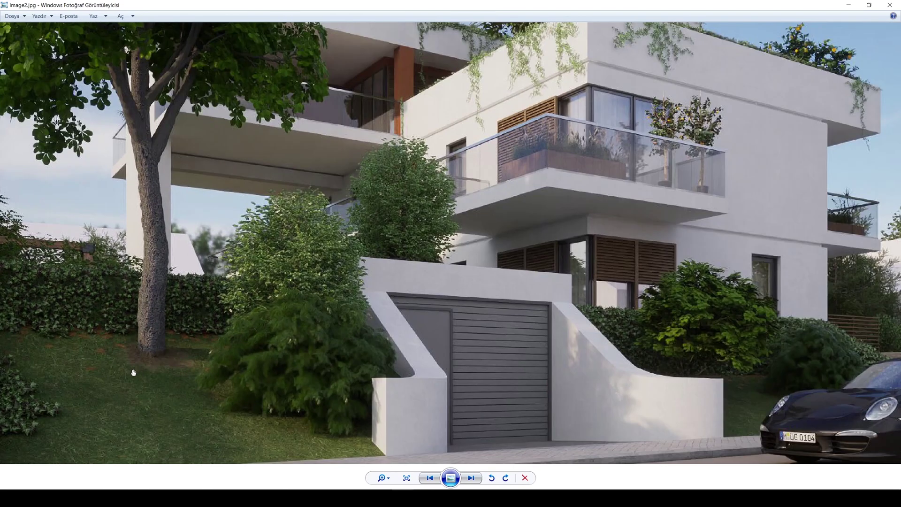
# Switch back to Twinmotion and open the Trees category of the Vegetation library.
pyautogui.hotkey('alt', 'Tab')
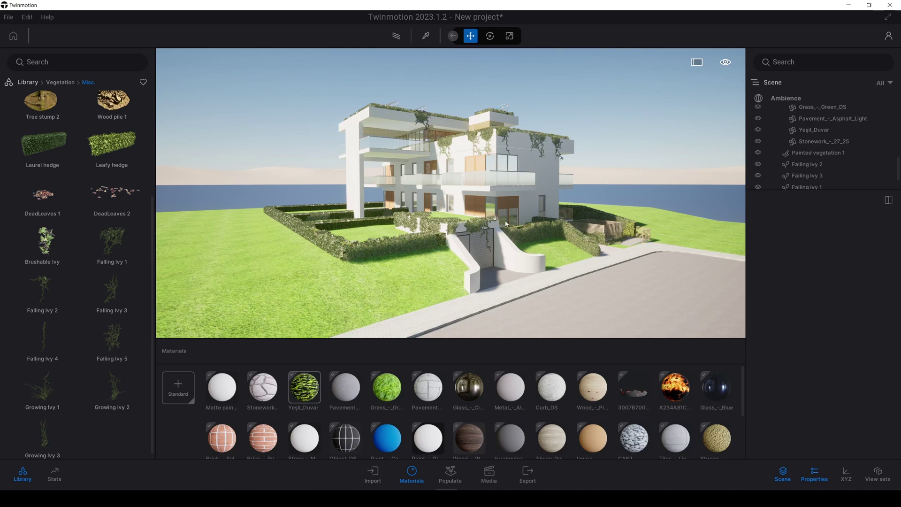
pyautogui.scroll(3, 622, 129)
pyautogui.moveTo(621, 129); pyautogui.dragTo(605, 167, button='right')
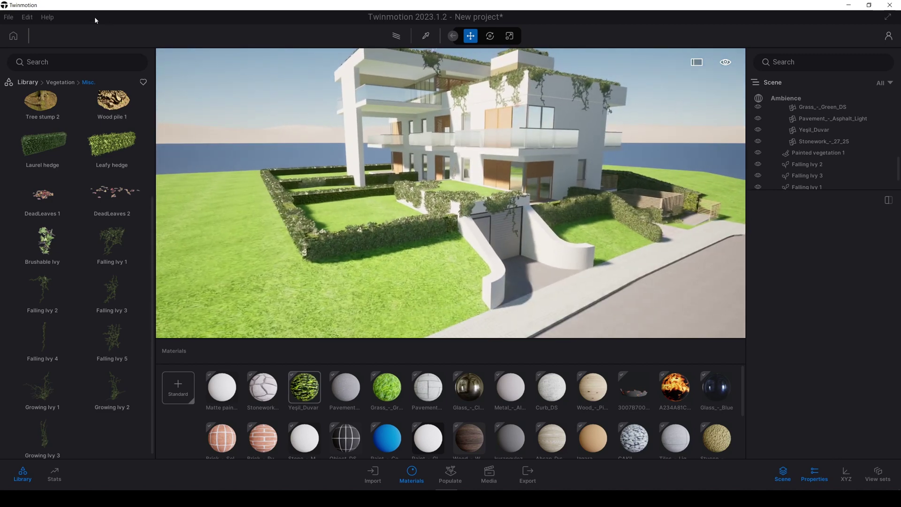
pyautogui.click(29, 84)
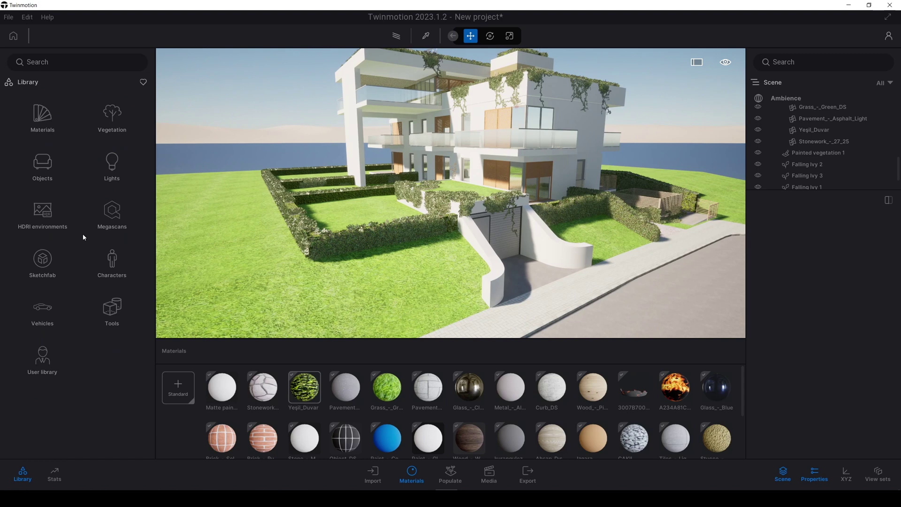
pyautogui.click(112, 116)
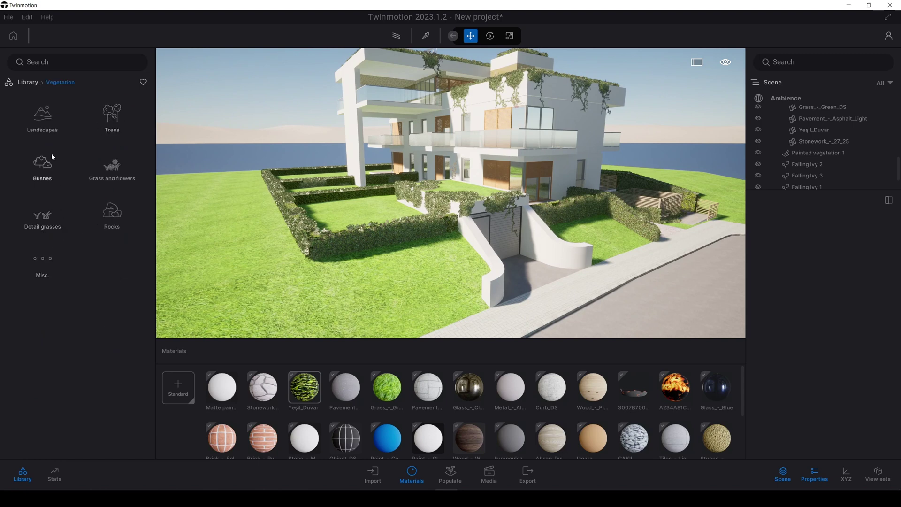
pyautogui.click(111, 118)
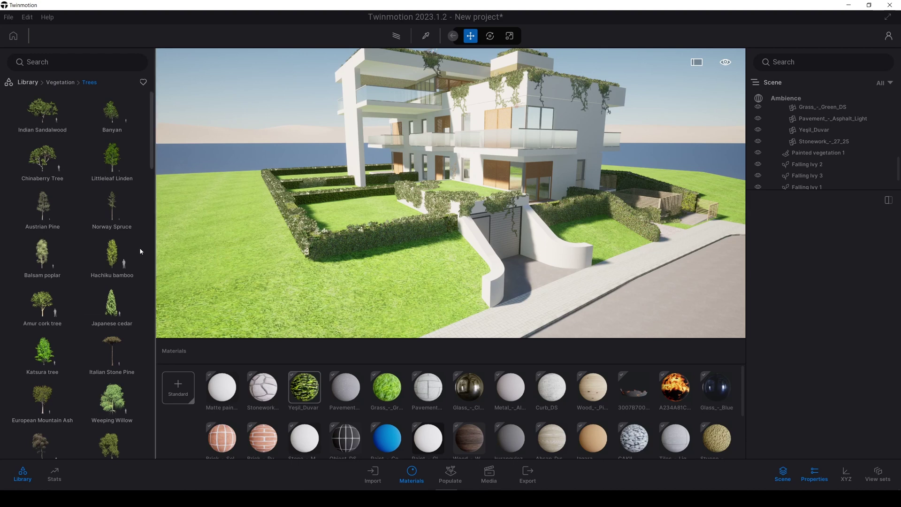
# Try a Norway Spruce and an Aleppo Pine from the library on the lawn beside the garage ramp.
pyautogui.moveTo(111, 216)
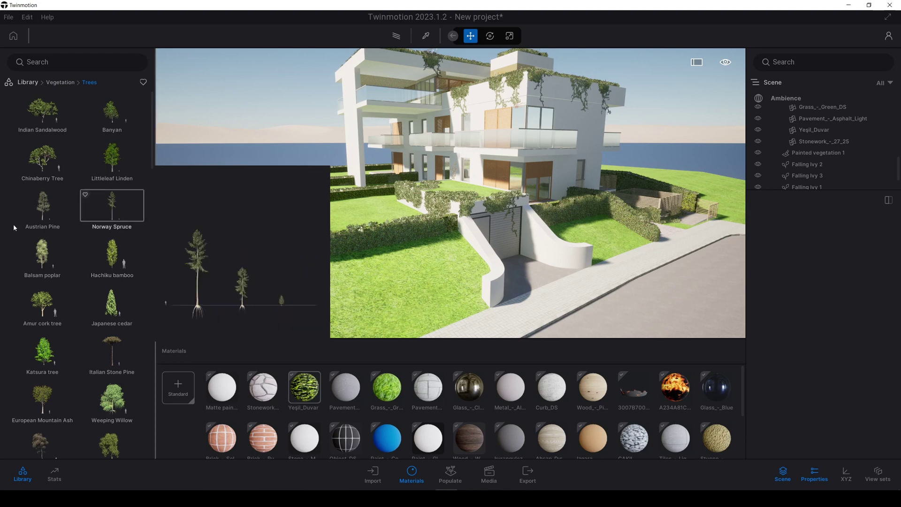
pyautogui.moveTo(105, 211); pyautogui.dragTo(434, 263)
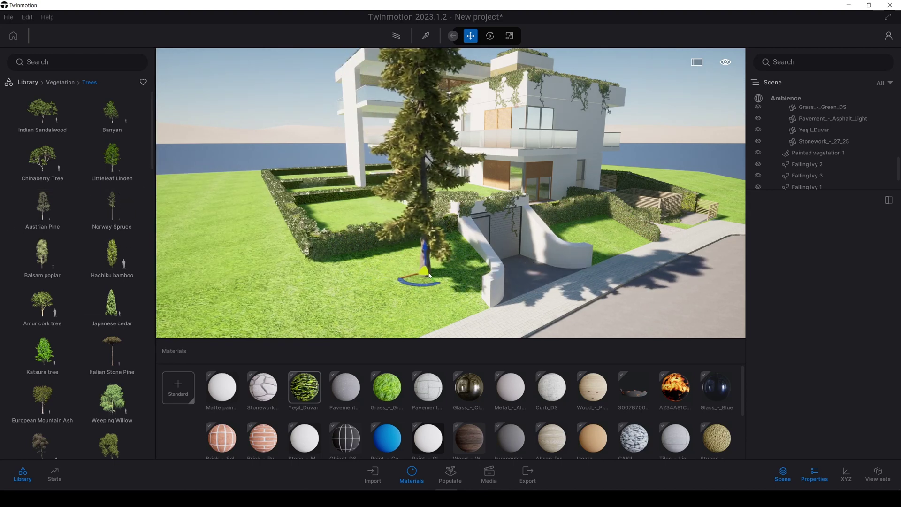
pyautogui.moveTo(130, 181); pyautogui.dragTo(92, 212)
pyautogui.scroll(-4, 103, 353)
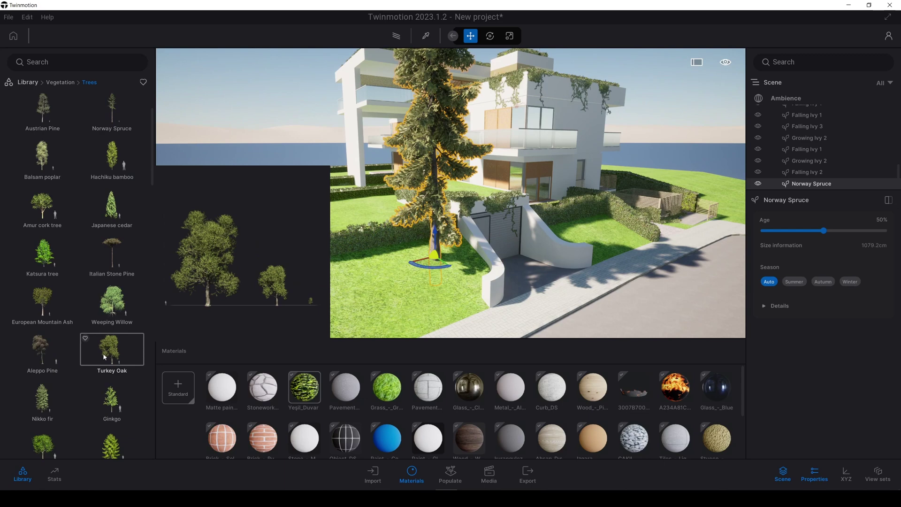
pyautogui.moveTo(45, 285); pyautogui.dragTo(382, 270)
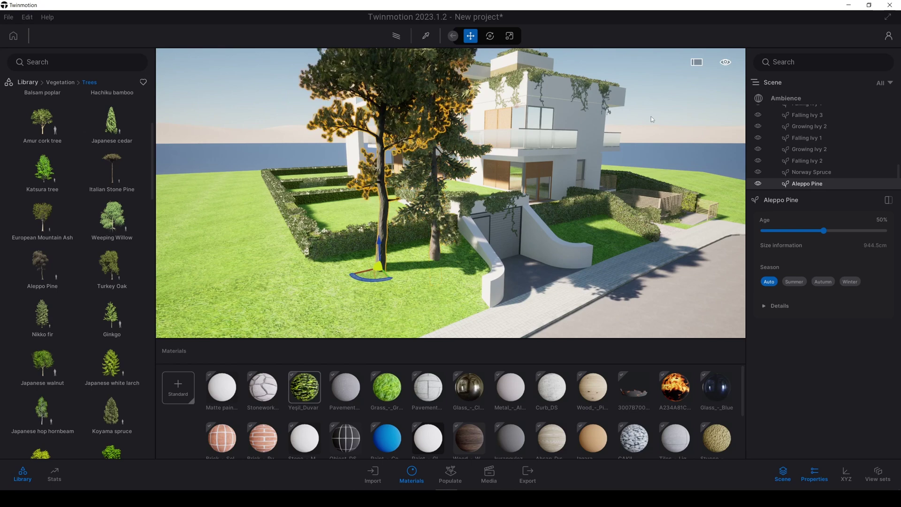
# Place a Weeping Fig on the lawn between the hedge and the garage ramp and set its age to 99%.
pyautogui.scroll(-5, 572, 172)
pyautogui.keyDown('shift'); pyautogui.moveTo(597, 123); pyautogui.dragTo(530, 124, button='middle'); pyautogui.keyUp('shift')
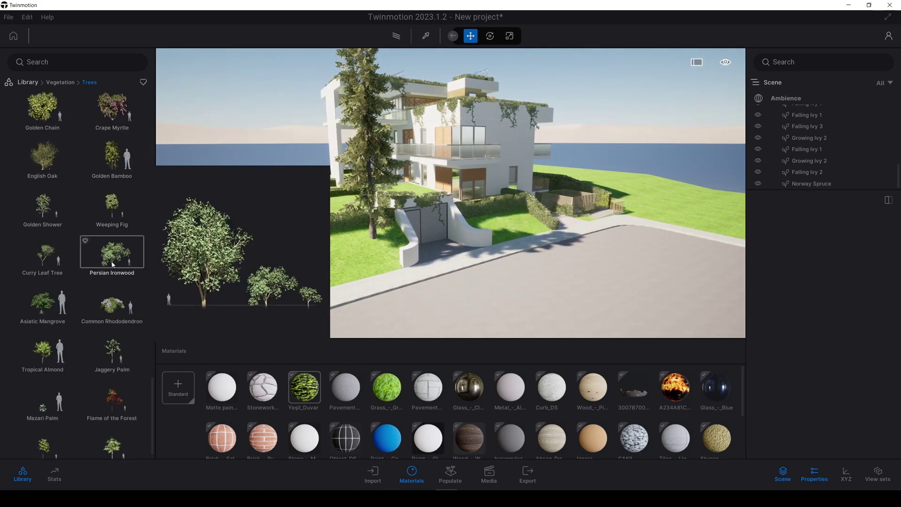
pyautogui.moveTo(122, 229)
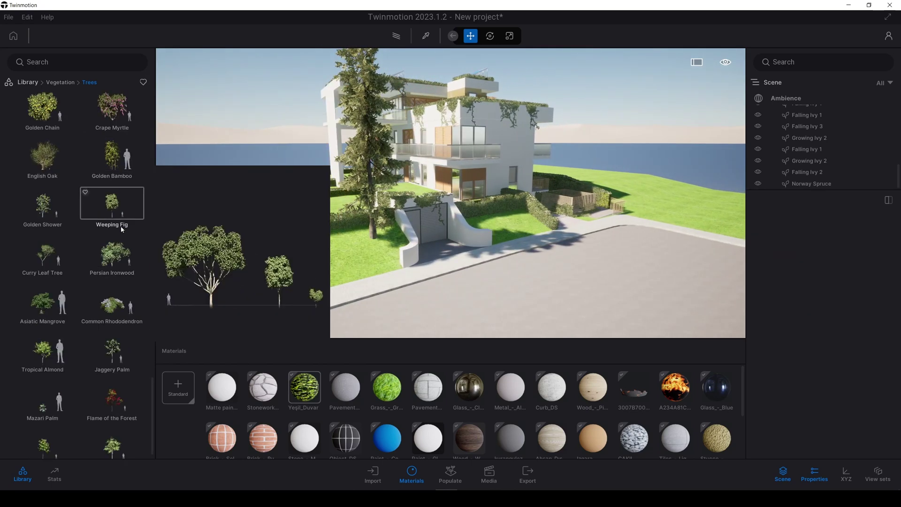
pyautogui.moveTo(112, 207); pyautogui.dragTo(339, 248)
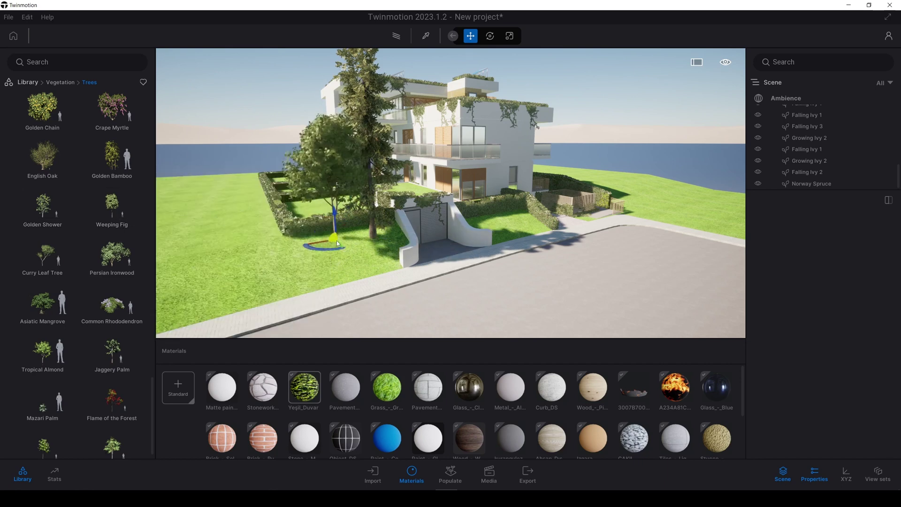
pyautogui.moveTo(824, 231); pyautogui.dragTo(883, 231)
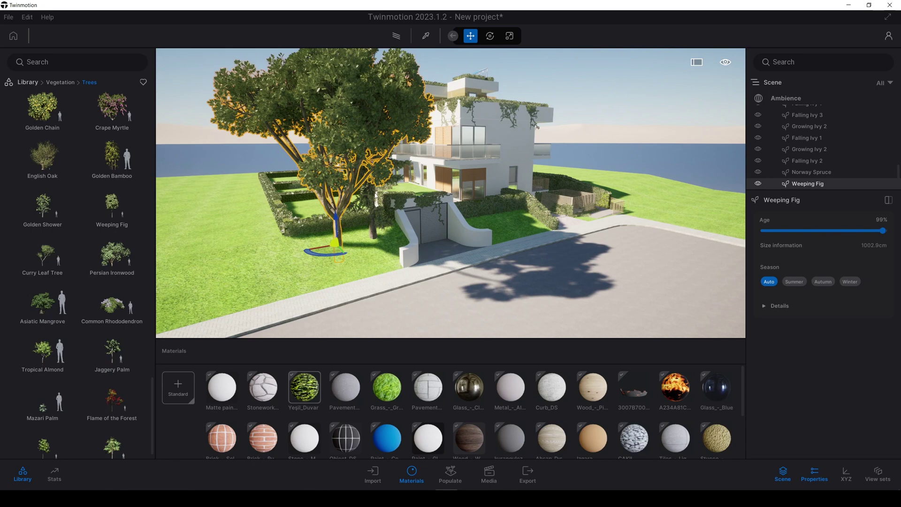
# Delete the Norway Spruce standing behind the Weeping Fig beside the garage ramp.
pyautogui.click(371, 221)
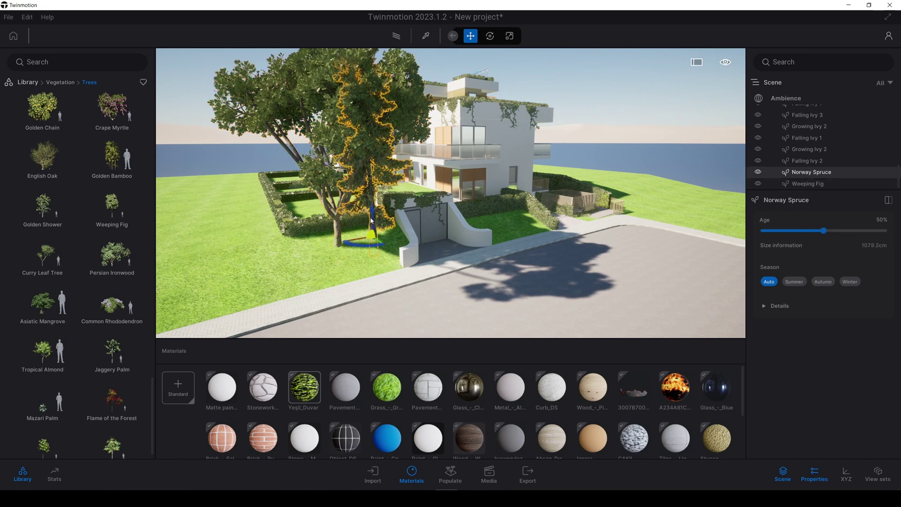
pyautogui.press('Delete')
pyautogui.moveTo(360, 220); pyautogui.dragTo(343, 164, button='right')
pyautogui.press('s')
pyautogui.press('w')
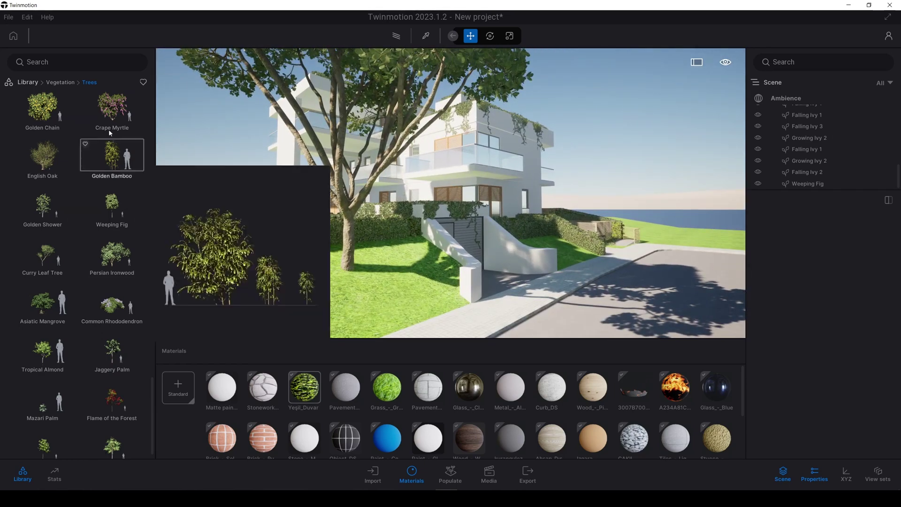
# Open the Dirt collection in the Debris category of the Megascans decals library.
pyautogui.click(27, 82)
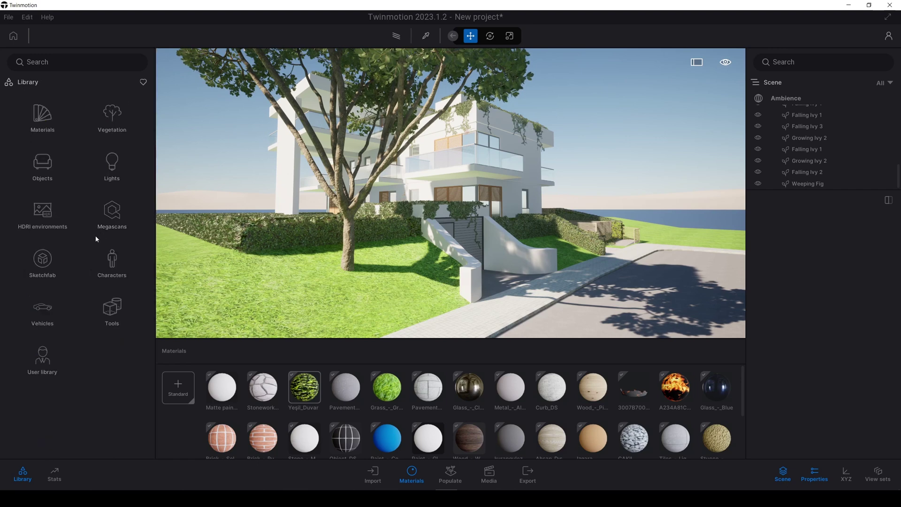
pyautogui.click(108, 215)
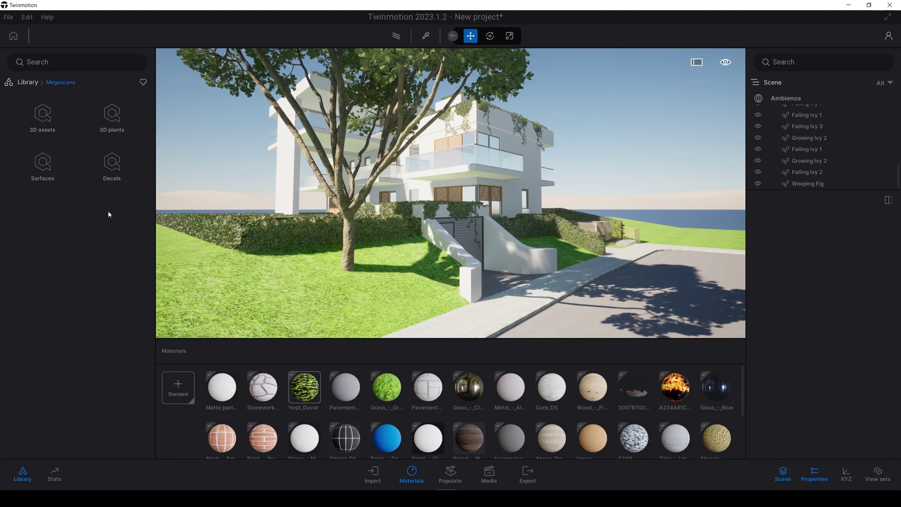
pyautogui.click(111, 163)
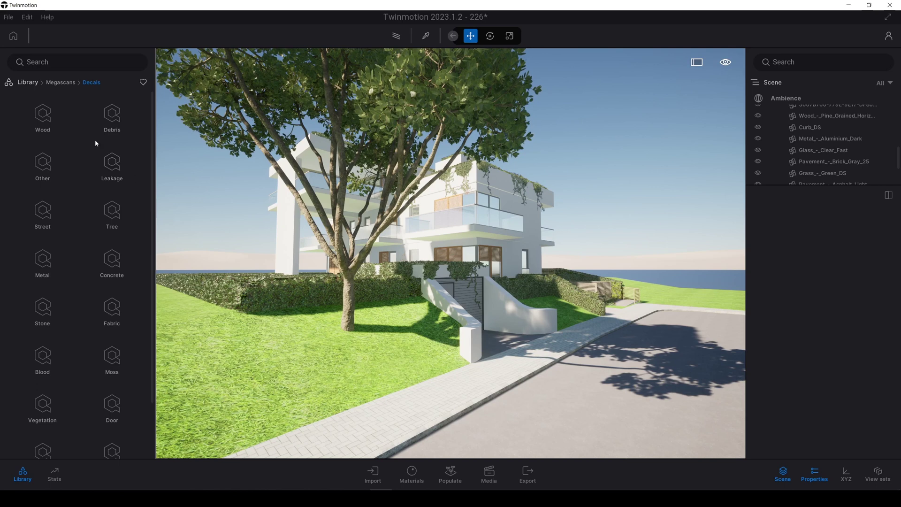
pyautogui.click(111, 115)
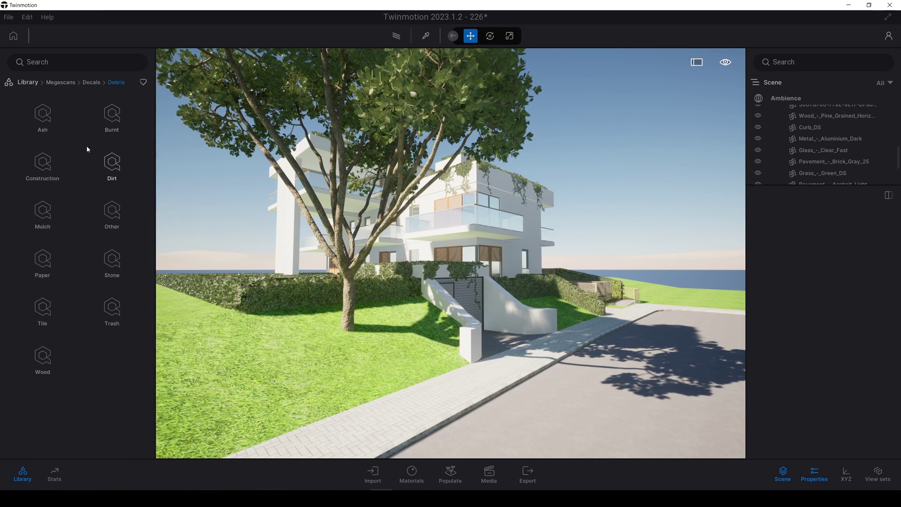
pyautogui.click(117, 167)
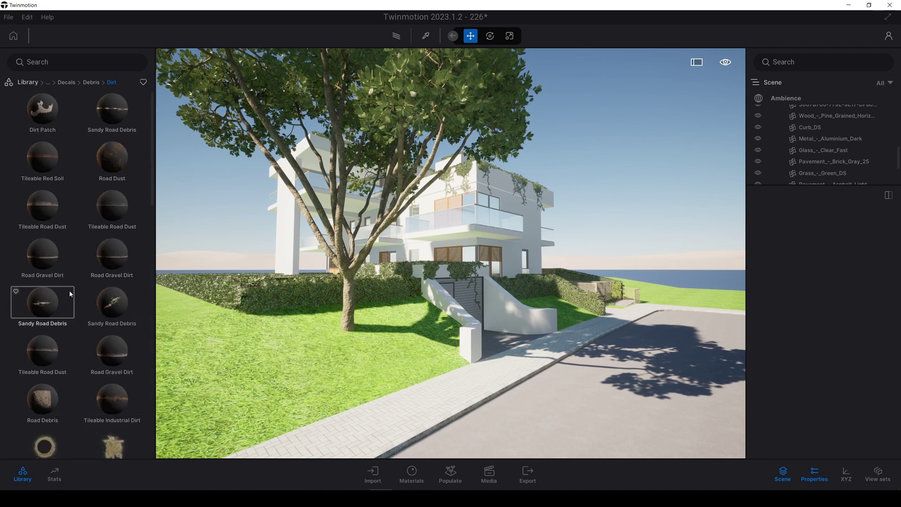
# Place the favorited Debris decal on the lawn at the base of the Weeping Fig's trunk.
pyautogui.press('s')
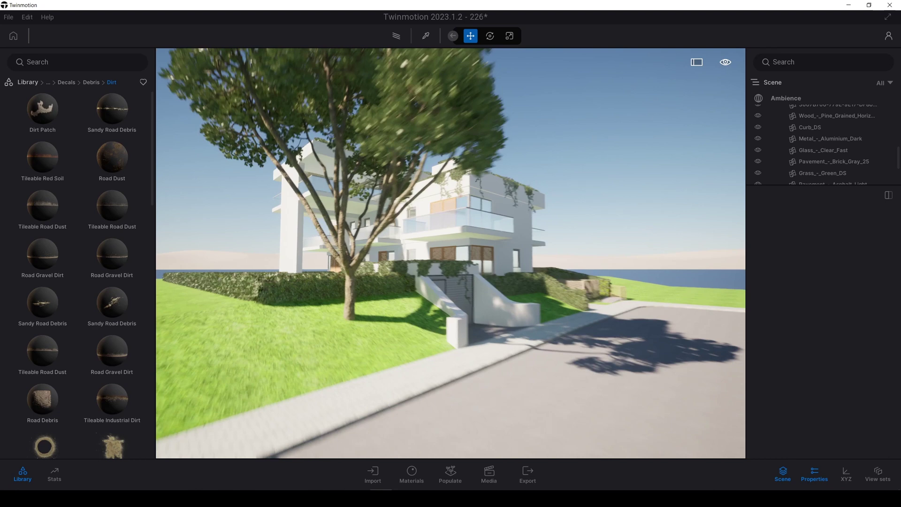
pyautogui.press('d')
pyautogui.moveTo(432, 276); pyautogui.dragTo(433, 291, button='right')
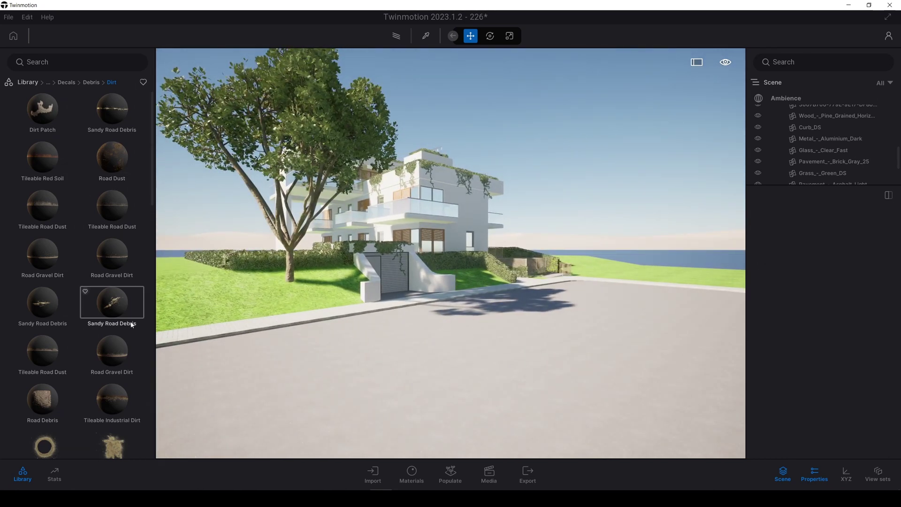
pyautogui.scroll(-3, 123, 325)
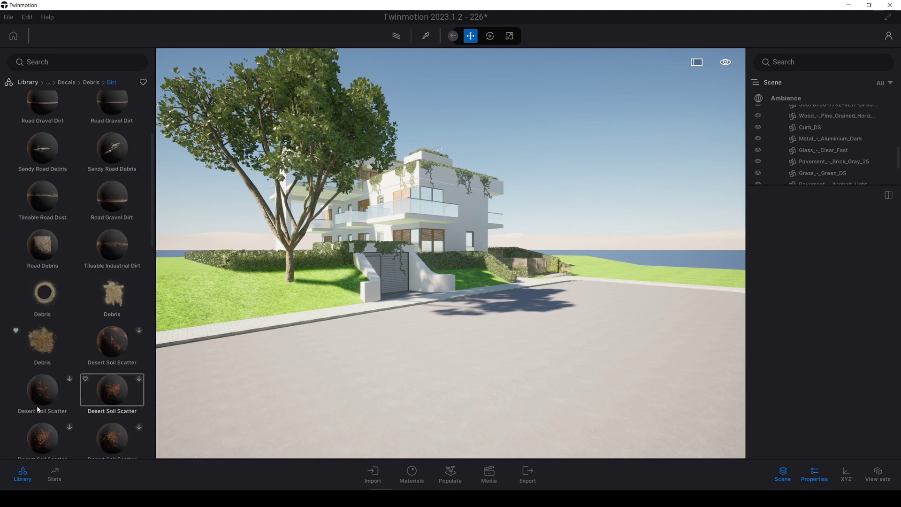
pyautogui.click(18, 332)
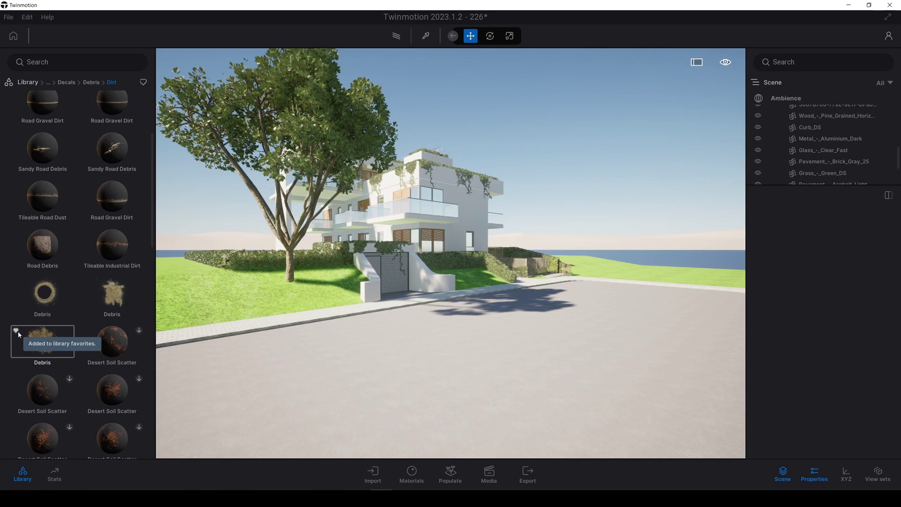
pyautogui.moveTo(38, 336); pyautogui.dragTo(408, 308)
pyautogui.press('w')
pyautogui.press('a')
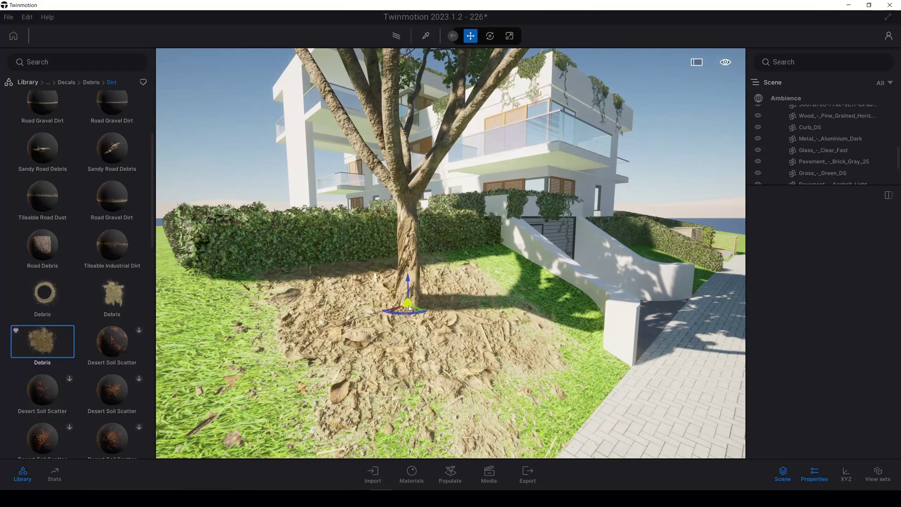
pyautogui.click(409, 308)
pyautogui.press('Escape')
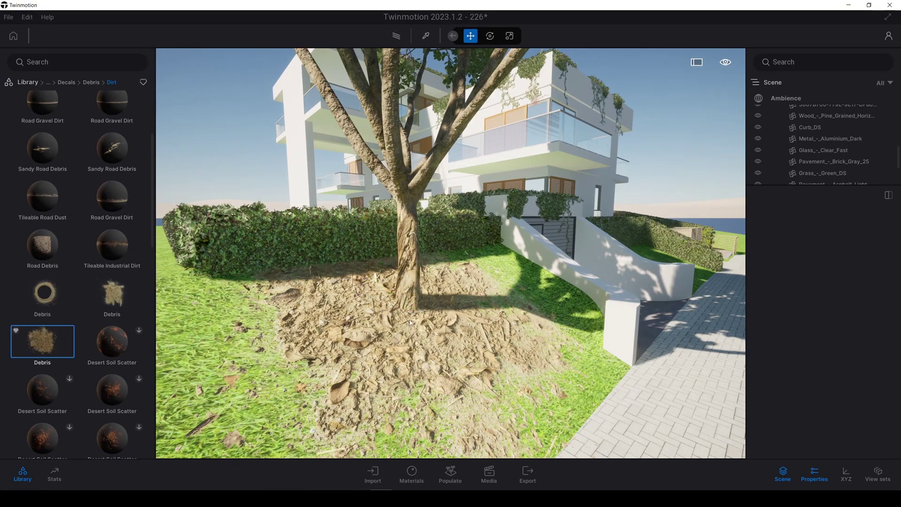
# Enlarge the scene list, select the Debris decal in it and show its properties in a separate side column.
pyautogui.moveTo(794, 187); pyautogui.dragTo(794, 343)
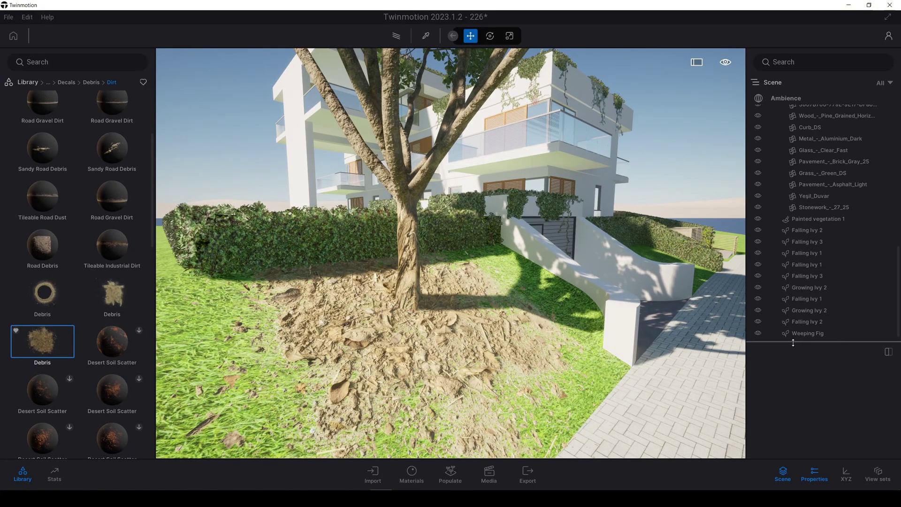
pyautogui.scroll(-1, 899, 301)
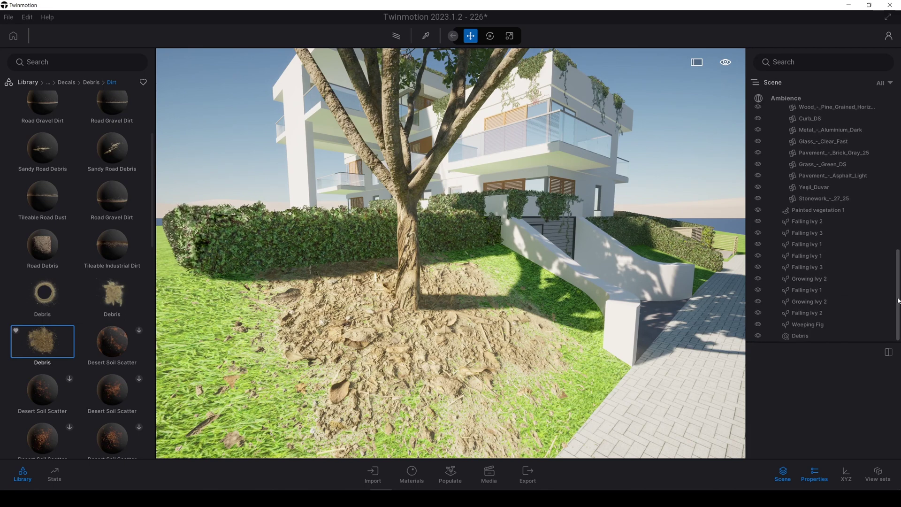
pyautogui.click(803, 336)
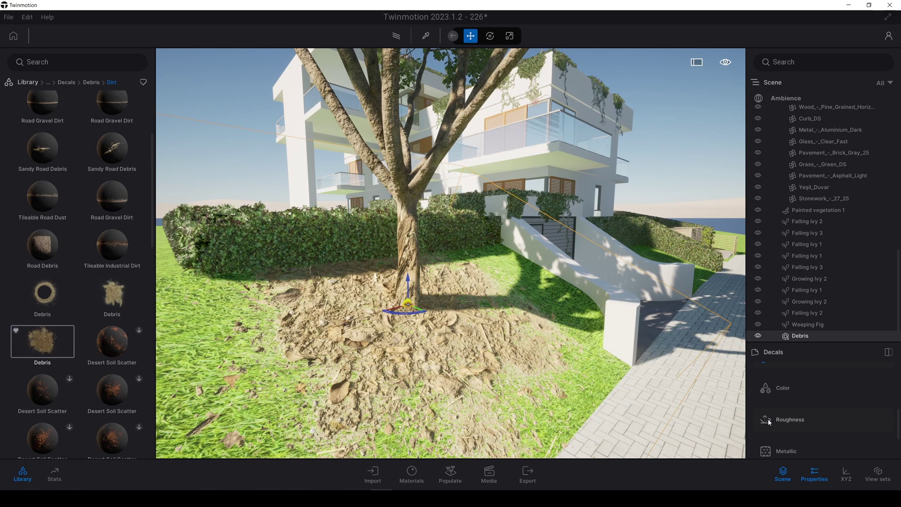
pyautogui.moveTo(817, 342); pyautogui.dragTo(820, 325)
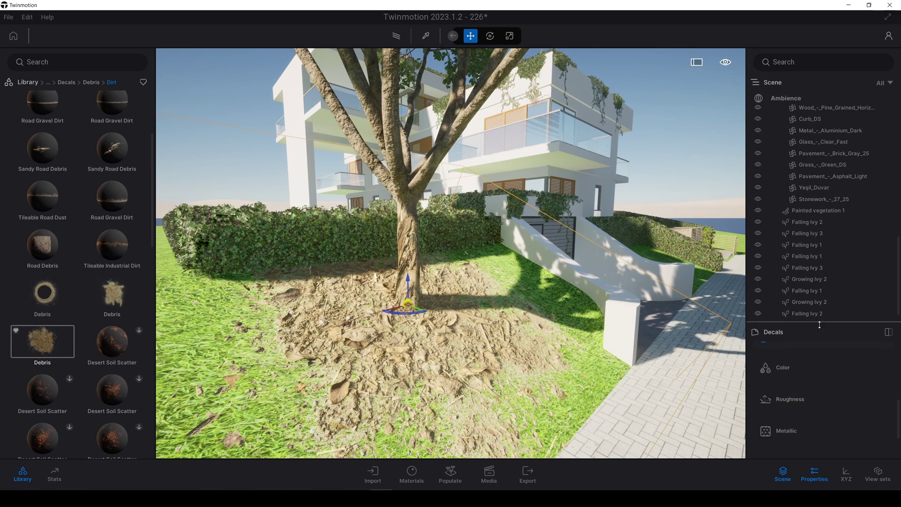
pyautogui.click(888, 332)
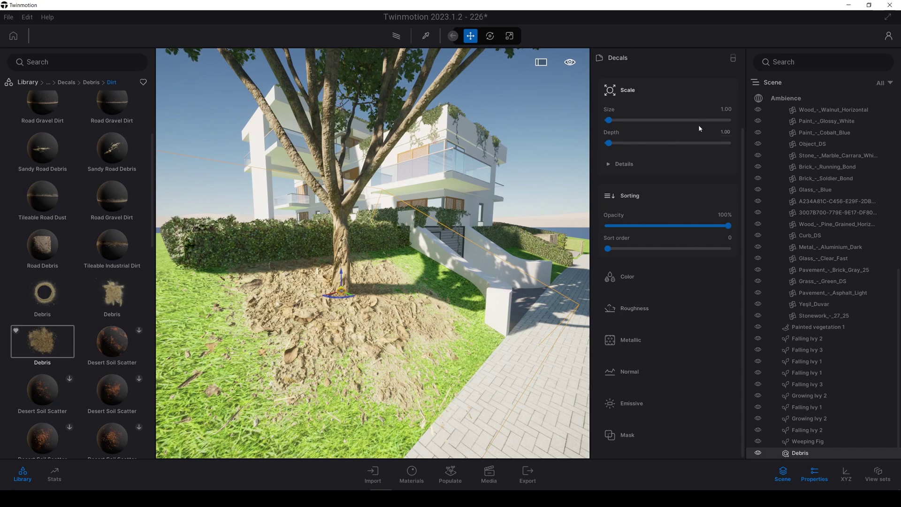
# Shrink the Debris decal around the trunk, trying sizes 0.52 and 0.3 before settling on 0.45.
pyautogui.moveTo(609, 120); pyautogui.dragTo(609, 120)
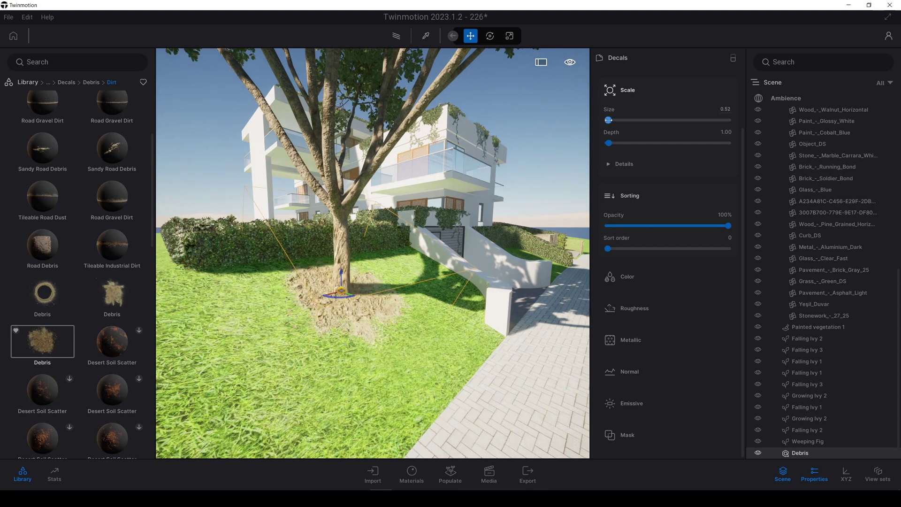
pyautogui.click(722, 110)
pyautogui.write('.3')
pyautogui.press('Return')
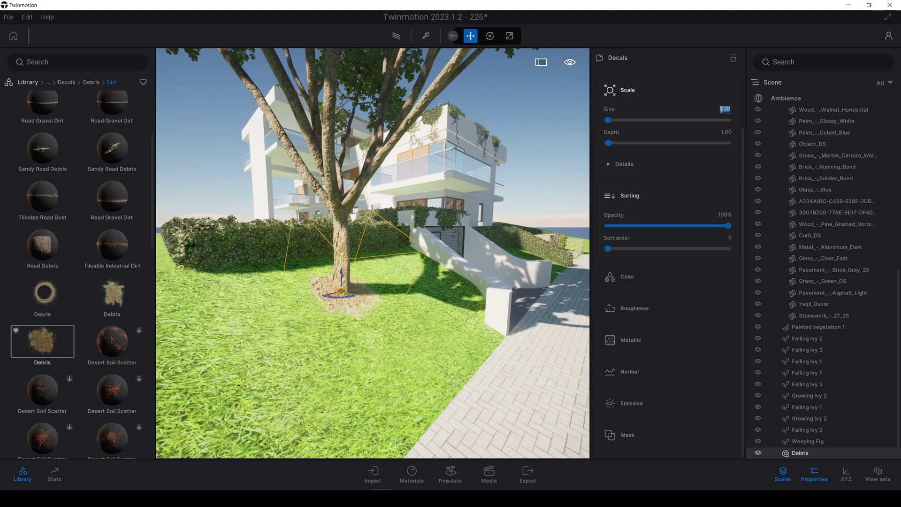
pyautogui.write('1.45')
pyautogui.press('Return')
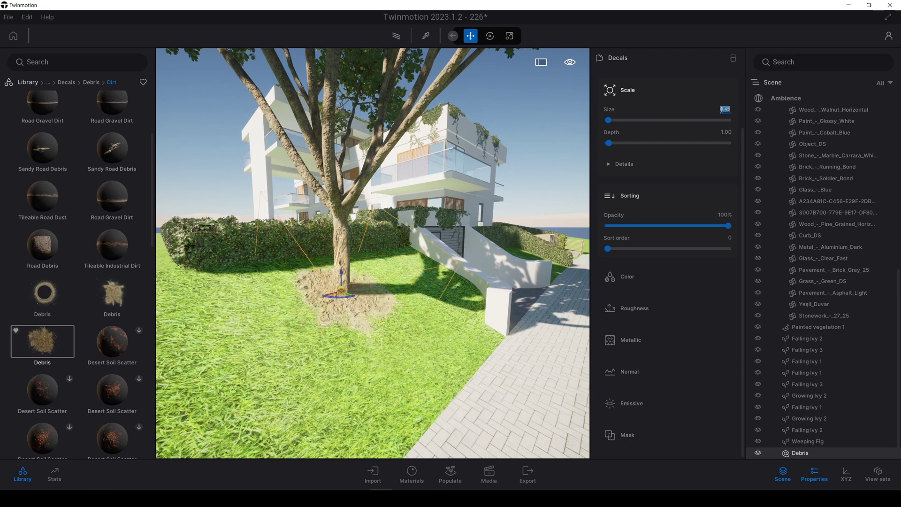
# Reduce the Debris decal's depth to 0.1, inspect the trunk base up close, and lower the depth further to 0.05.
pyautogui.press('a')
pyautogui.moveTo(474, 227); pyautogui.dragTo(436, 233, button='right')
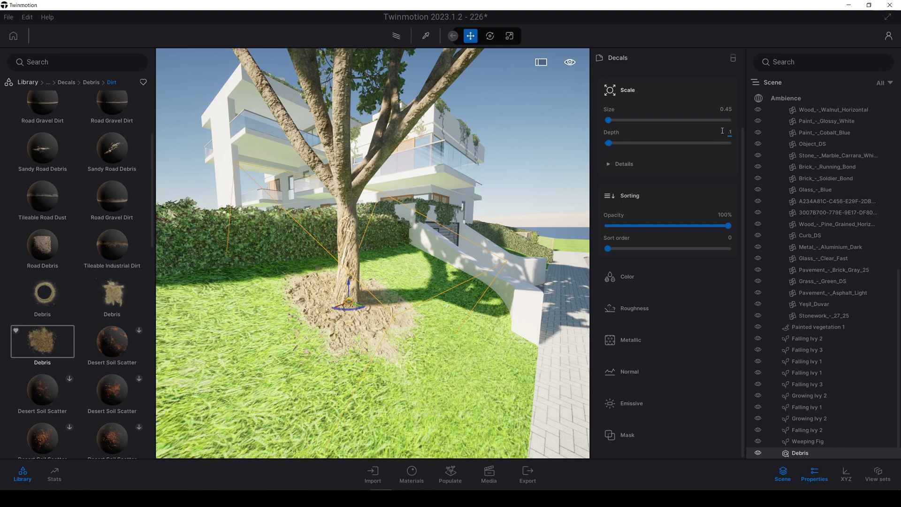
pyautogui.press('Return')
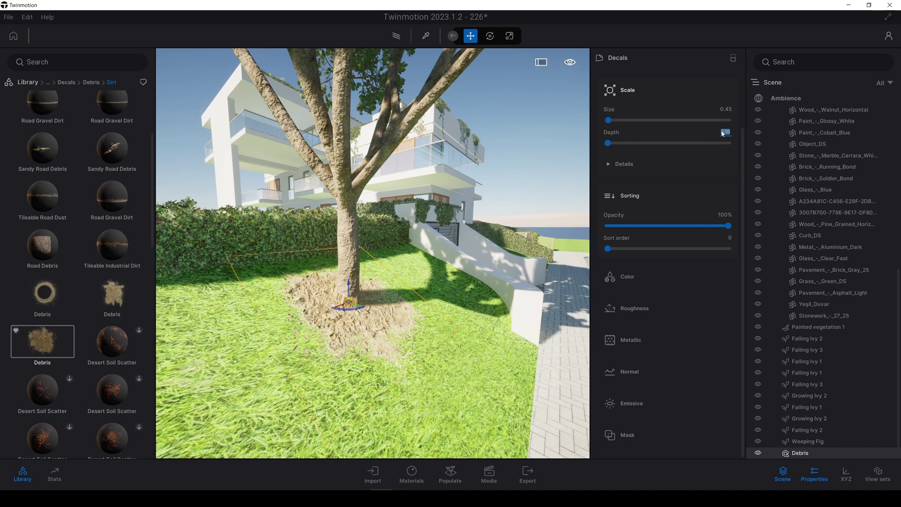
pyautogui.moveTo(396, 184)
pyautogui.mouseDown(button='right')
pyautogui.moveTo(389, 189)
pyautogui.moveTo(396, 185)
pyautogui.mouseUp(button='right')
pyautogui.press('w')
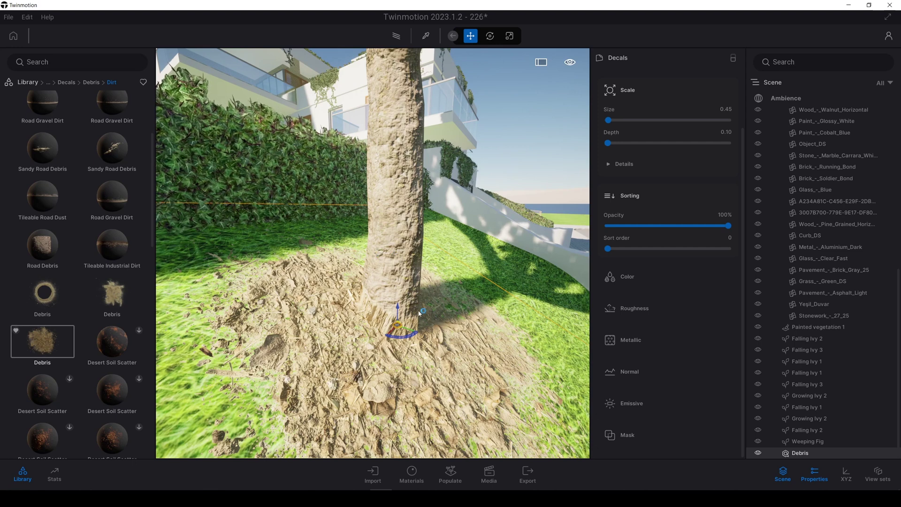
pyautogui.click(723, 132)
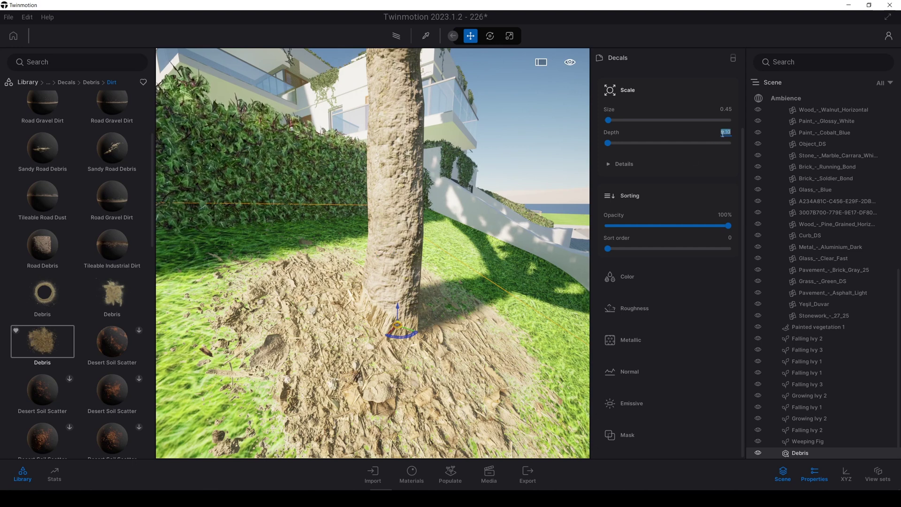
pyautogui.write('0')
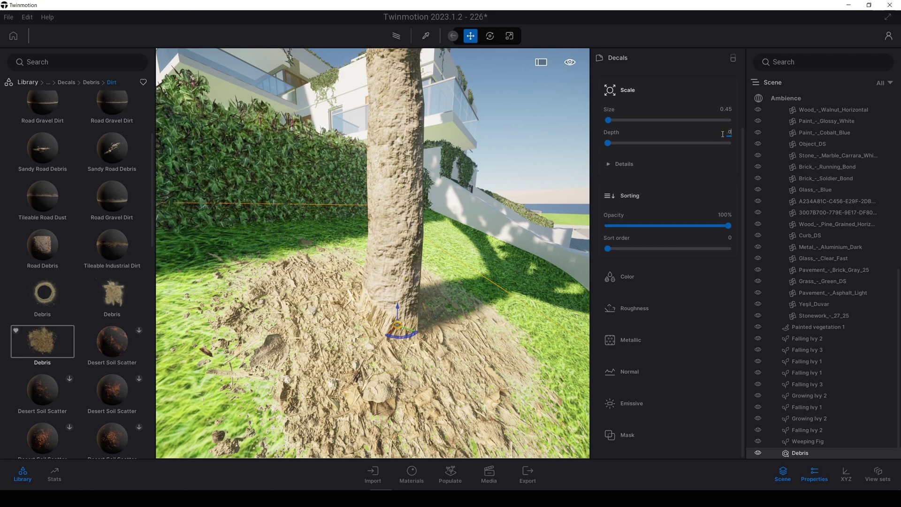
pyautogui.write('.05')
pyautogui.press('Return')
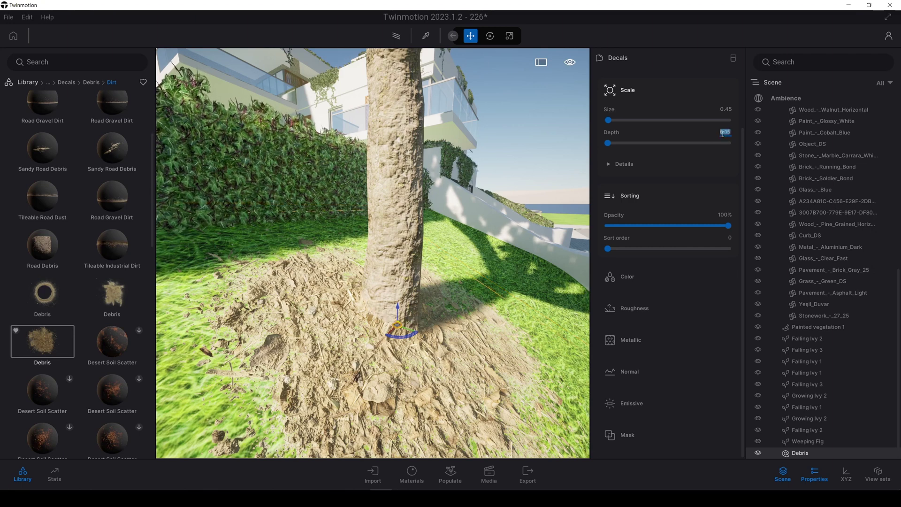
# Fine-tune the Debris decal's depth to 0.02 and check the trunk base with the whole tree in view.
pyautogui.click(731, 131)
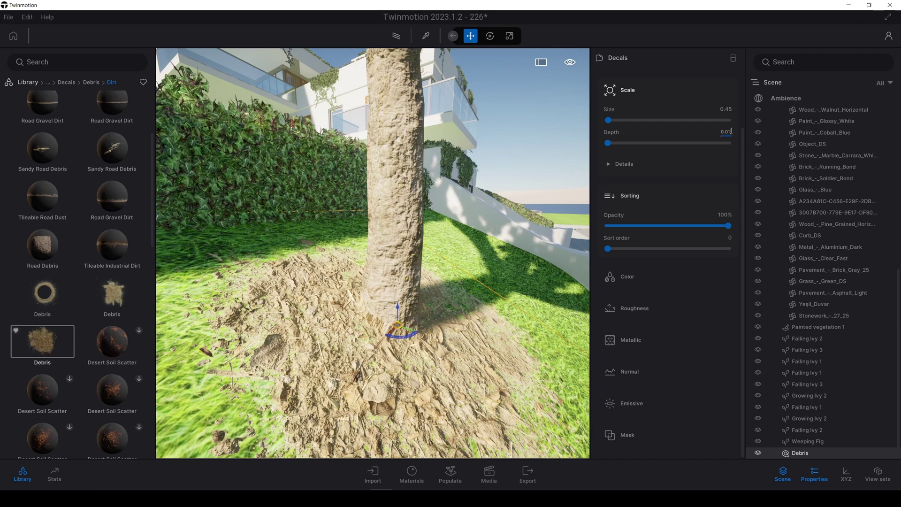
pyautogui.press('Return')
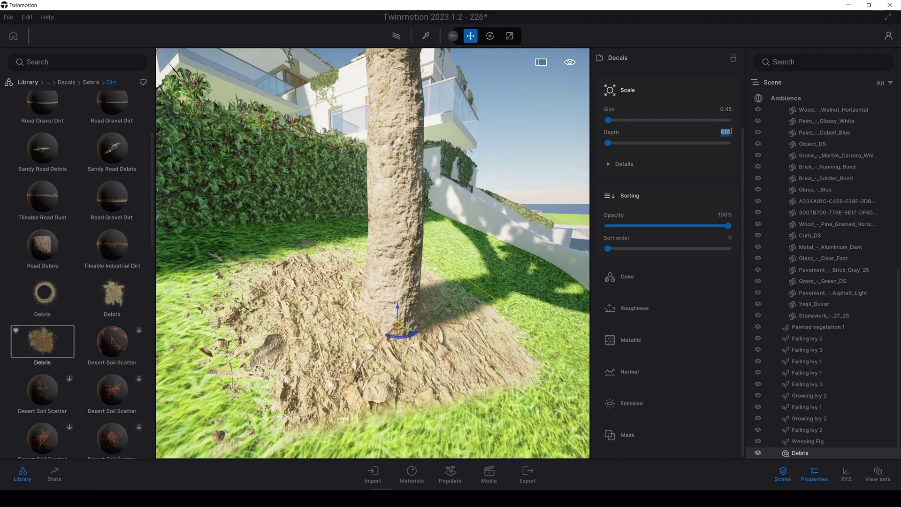
pyautogui.press('BackSpace')
pyautogui.press('Return')
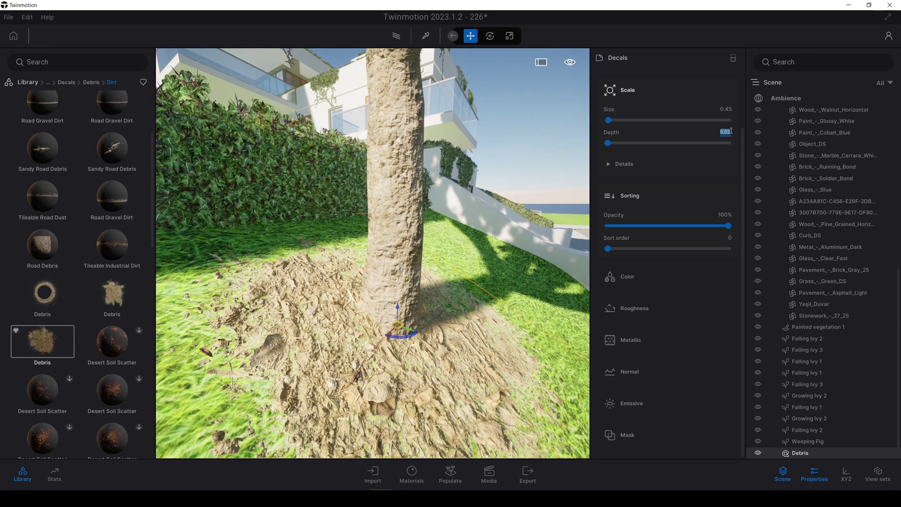
pyautogui.press('s')
pyautogui.press('w')
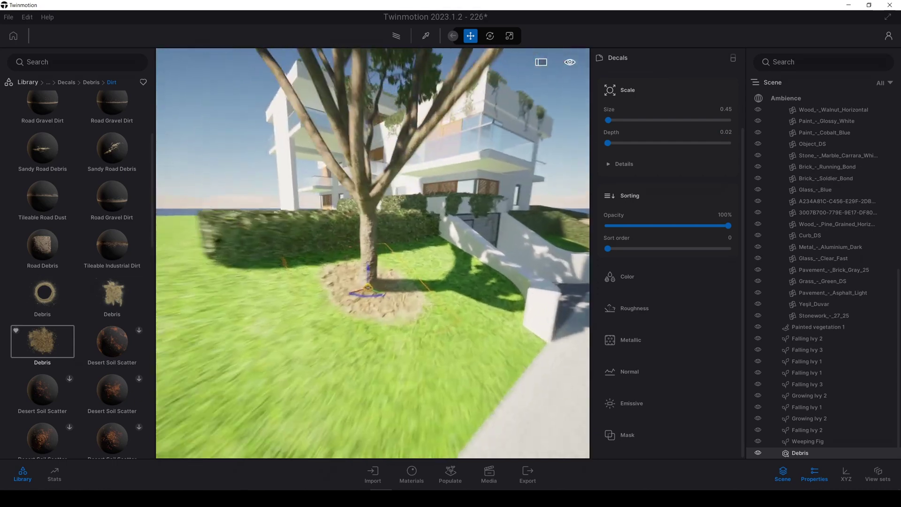
pyautogui.press('s')
pyautogui.press('w')
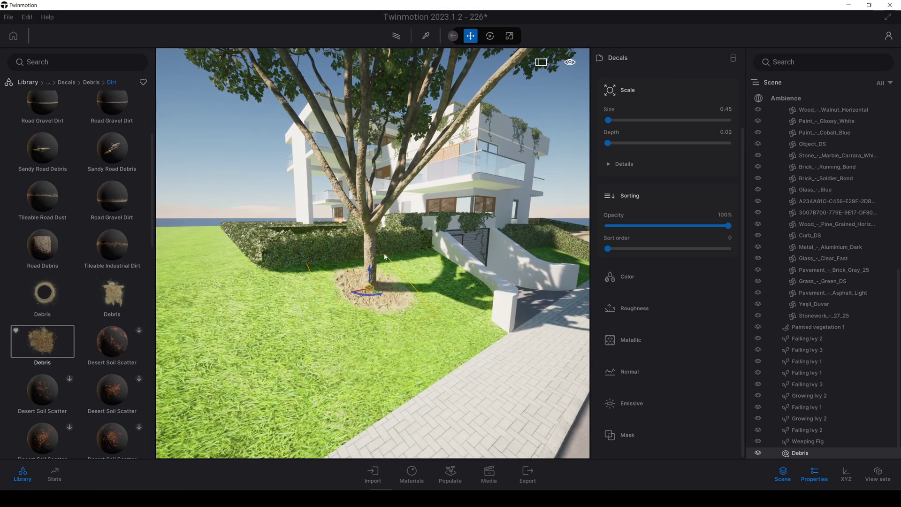
# Darken the Debris decal by lowering its color luminosity to 23%, then deselect it and check it from the street.
pyautogui.click(632, 281)
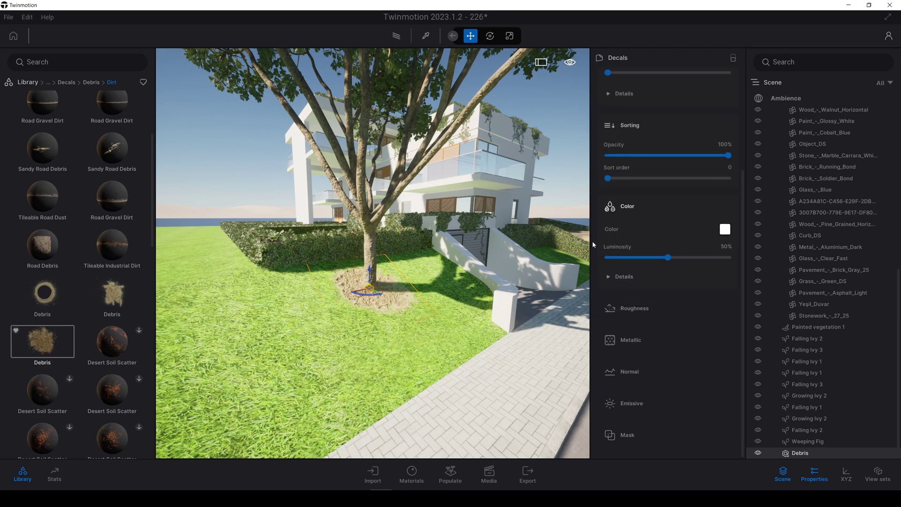
pyautogui.moveTo(669, 259); pyautogui.dragTo(640, 258)
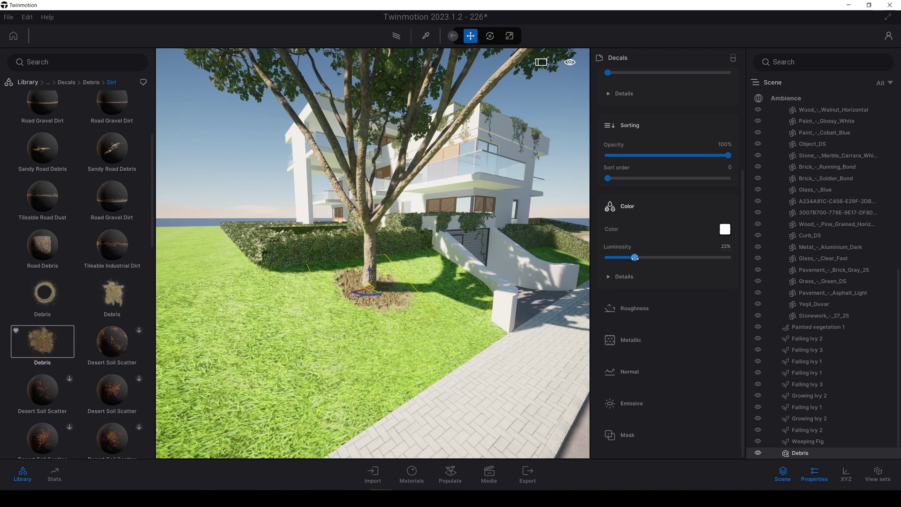
pyautogui.scroll(3, 381, 281)
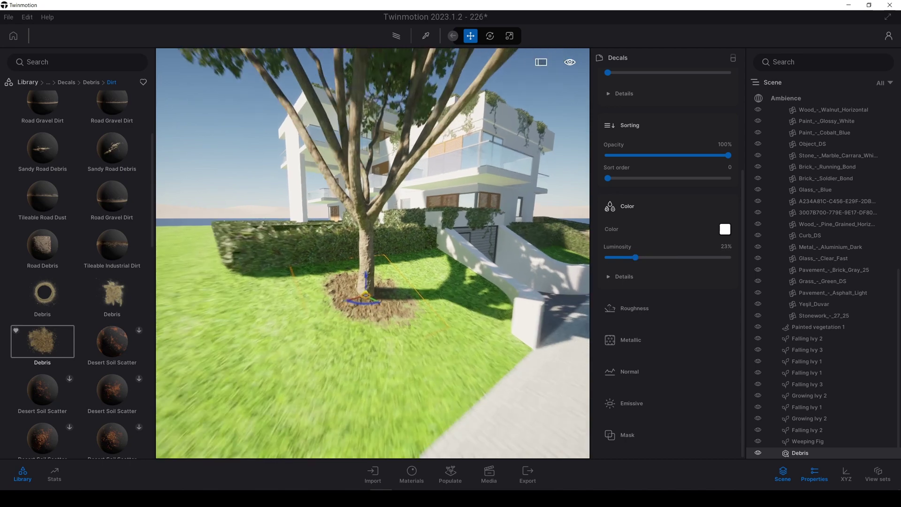
pyautogui.click(229, 168)
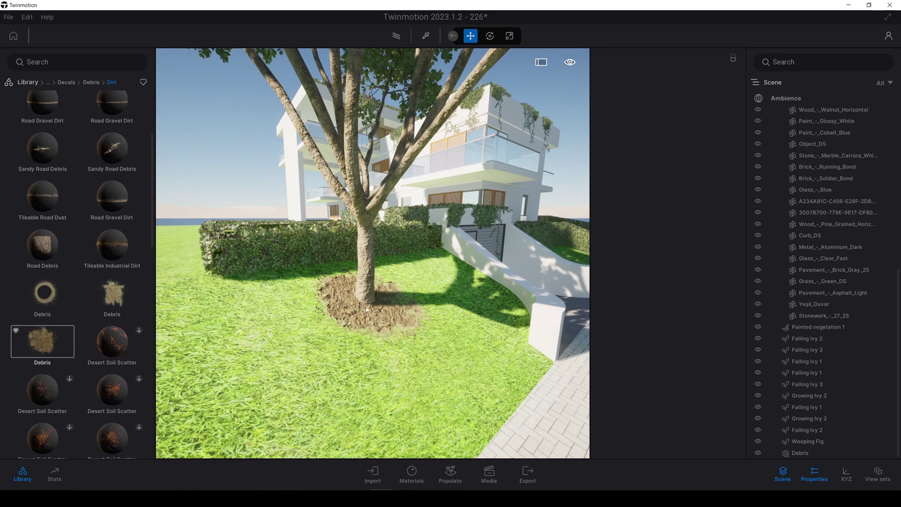
pyautogui.press('s')
pyautogui.moveTo(367, 310); pyautogui.dragTo(369, 304, button='right')
pyautogui.press('w')
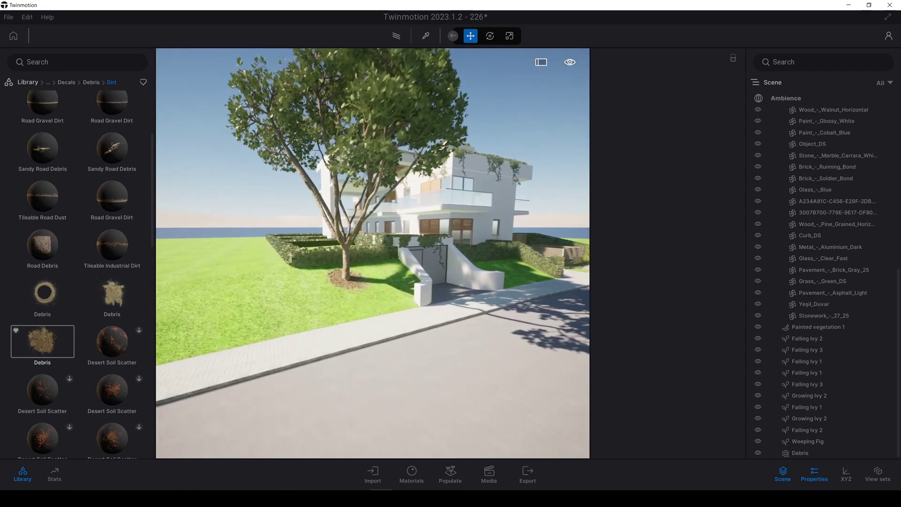
pyautogui.press('w')
pyautogui.press('a')
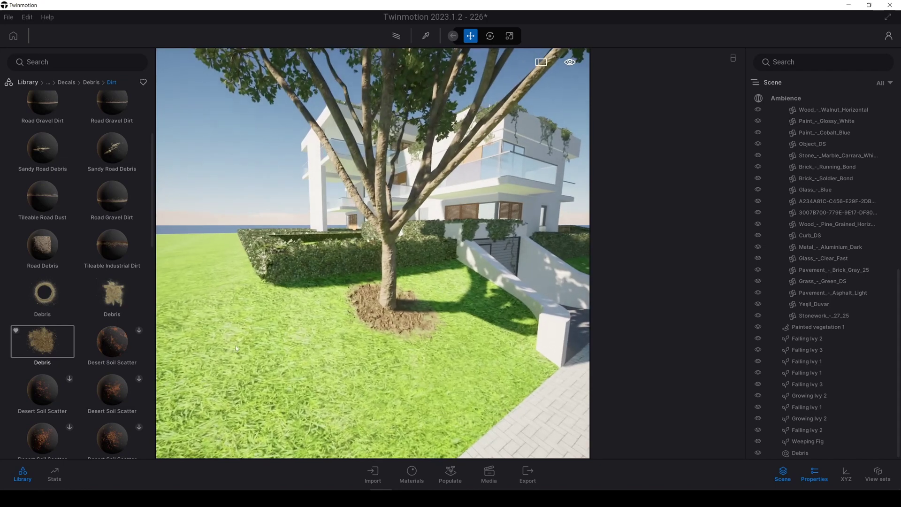
# Make one instance copy of the Debris decal, offset 175.39 cm from the tree toward the garage ramp wall.
pyautogui.click(809, 453)
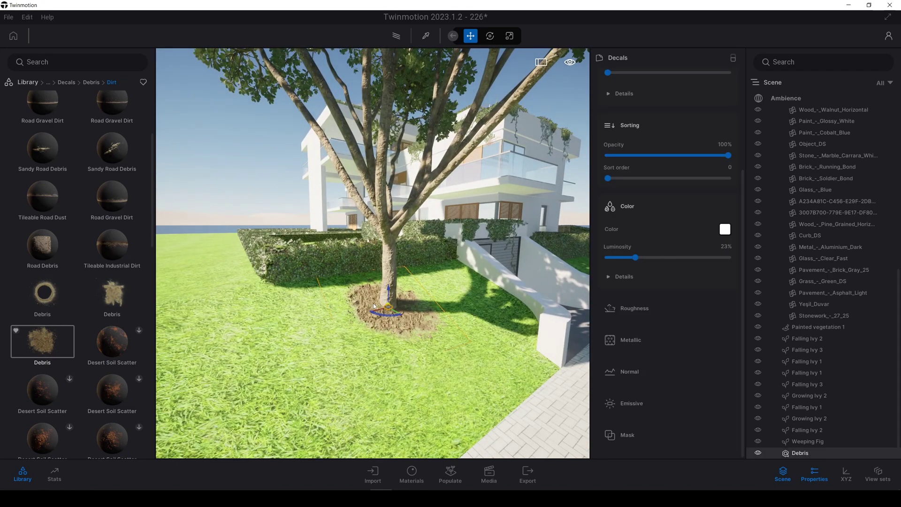
pyautogui.press('a')
pyautogui.moveTo(375, 306); pyautogui.dragTo(424, 284, button='right')
pyautogui.press('w')
pyautogui.press('d')
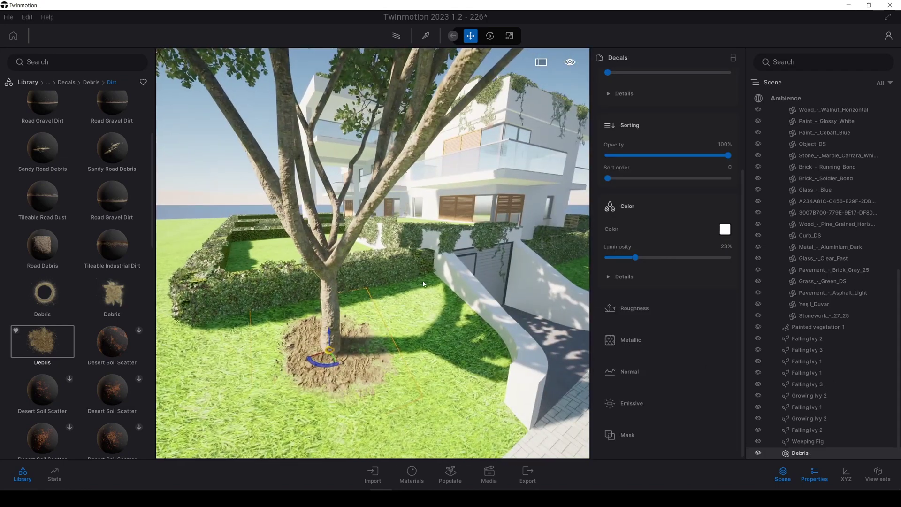
pyautogui.scroll(3, 399, 303)
pyautogui.scroll(-3, 370, 324)
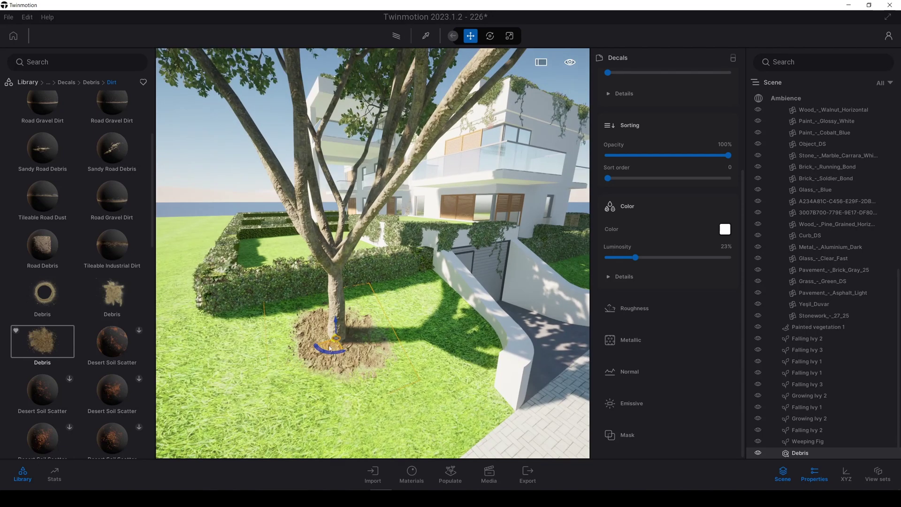
pyautogui.keyDown('shift'); pyautogui.moveTo(330, 349); pyautogui.dragTo(425, 344); pyautogui.keyUp('shift')
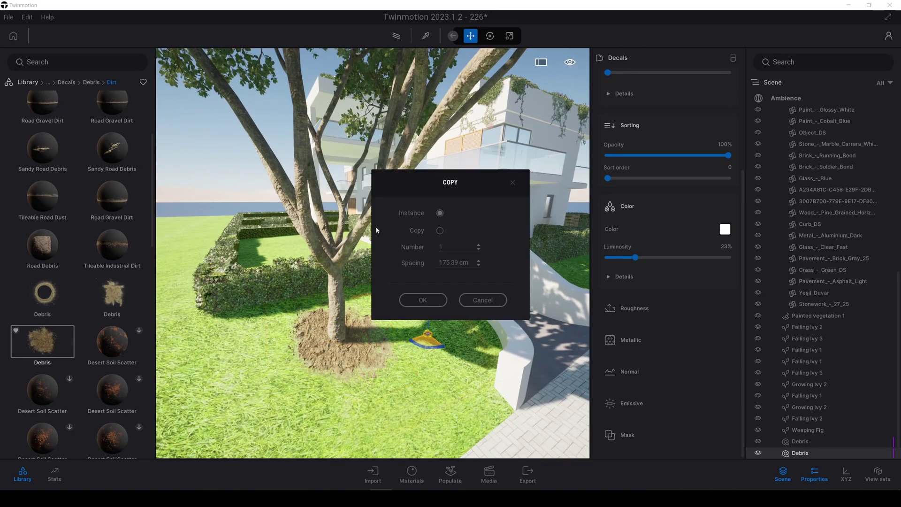
pyautogui.click(422, 300)
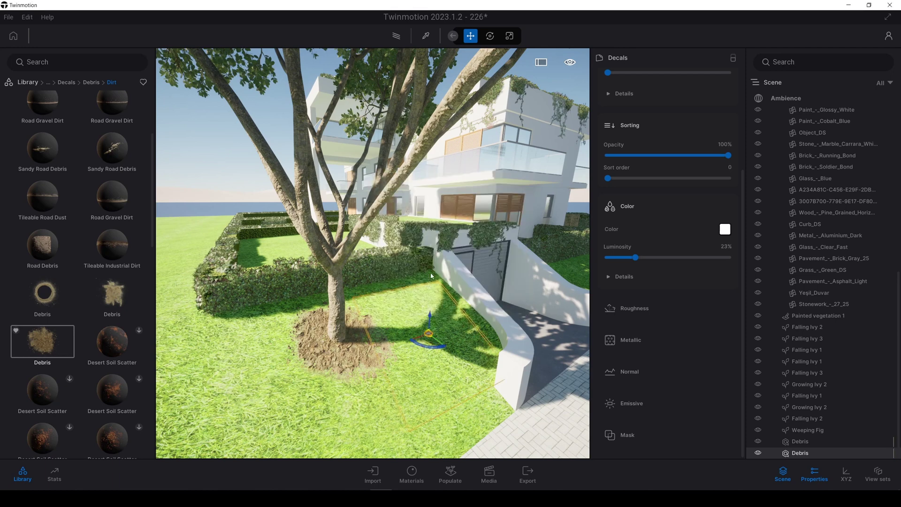
# Move the copied Debris decal to the end of the hedge beside the garage ramp wall and deselect it.
pyautogui.moveTo(431, 276)
pyautogui.mouseDown()
pyautogui.moveTo(426, 268)
pyautogui.moveTo(425, 276)
pyautogui.mouseUp()
pyautogui.moveTo(407, 310); pyautogui.dragTo(441, 307, button='right')
pyautogui.press('w')
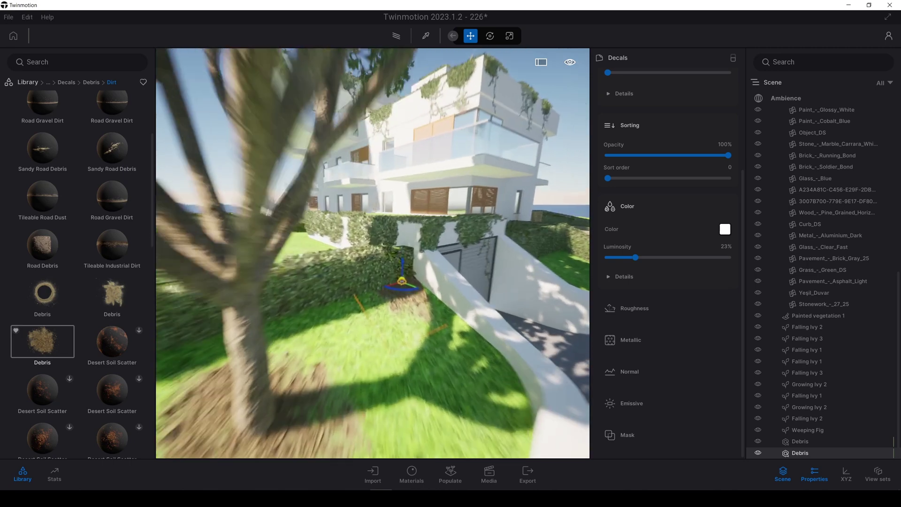
pyautogui.click(227, 168)
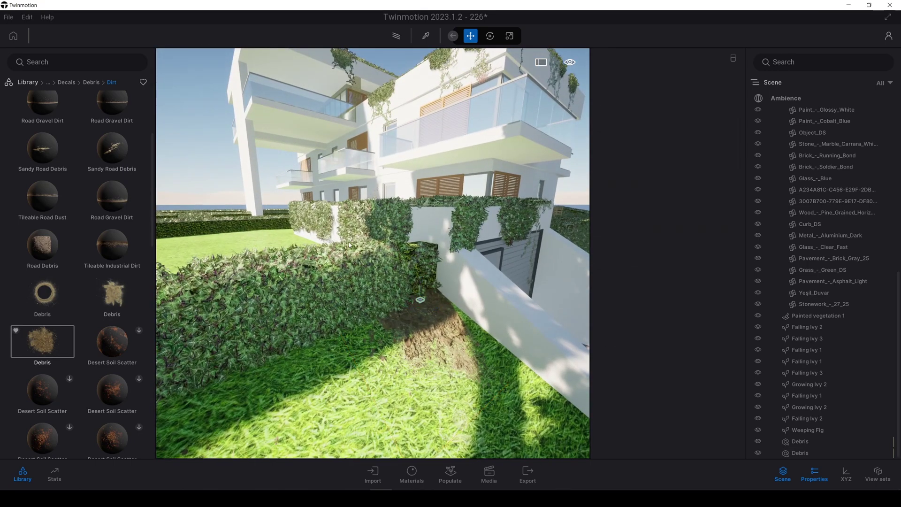
pyautogui.press('s')
pyautogui.press('d')
pyautogui.moveTo(226, 168); pyautogui.dragTo(197, 158, button='right')
pyautogui.press('s')
pyautogui.press('a')
pyautogui.press('w')
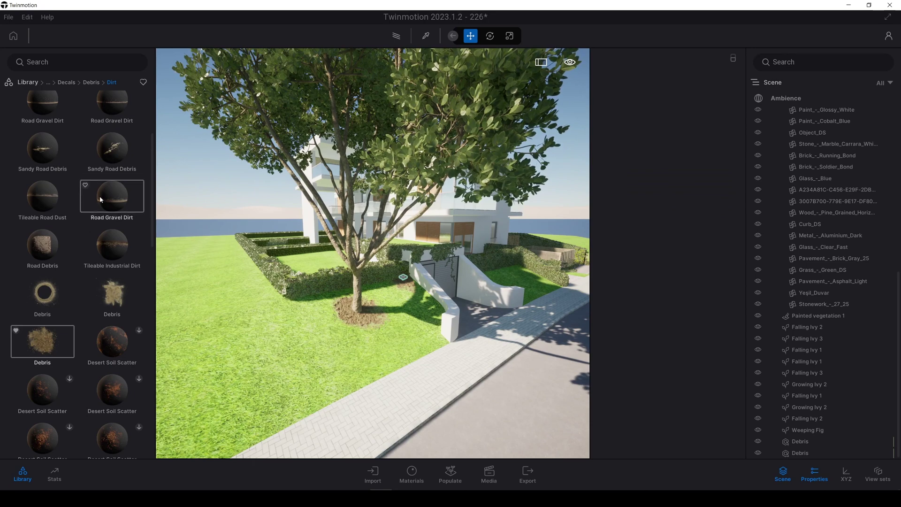
# Place a Road Gravel Dirt decal on the road and rotate it parallel to the curb, including a 180-degree turn.
pyautogui.moveTo(100, 199); pyautogui.dragTo(500, 396)
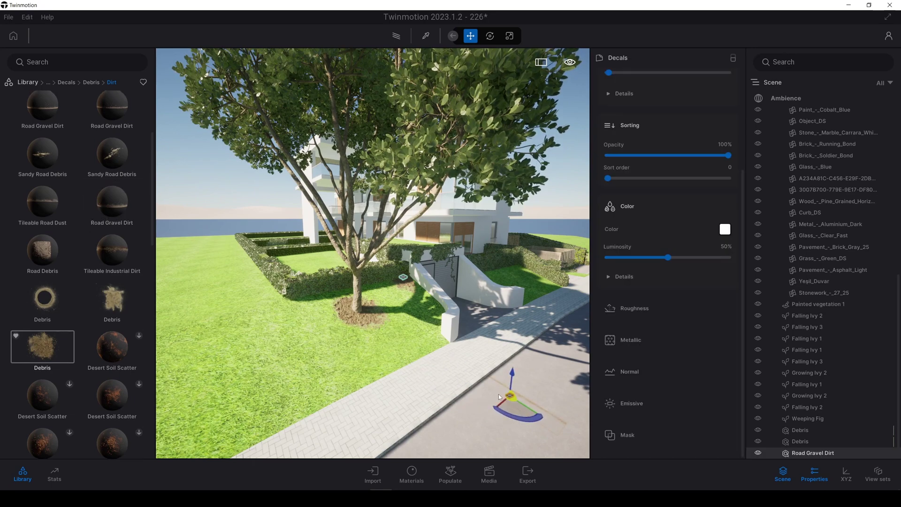
pyautogui.moveTo(498, 397); pyautogui.dragTo(442, 389, button='right')
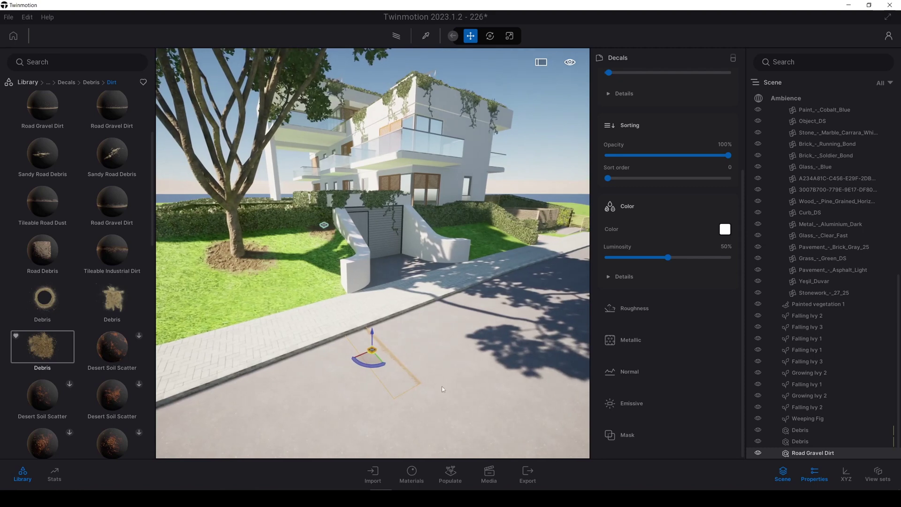
pyautogui.click(374, 366)
pyautogui.press('Return')
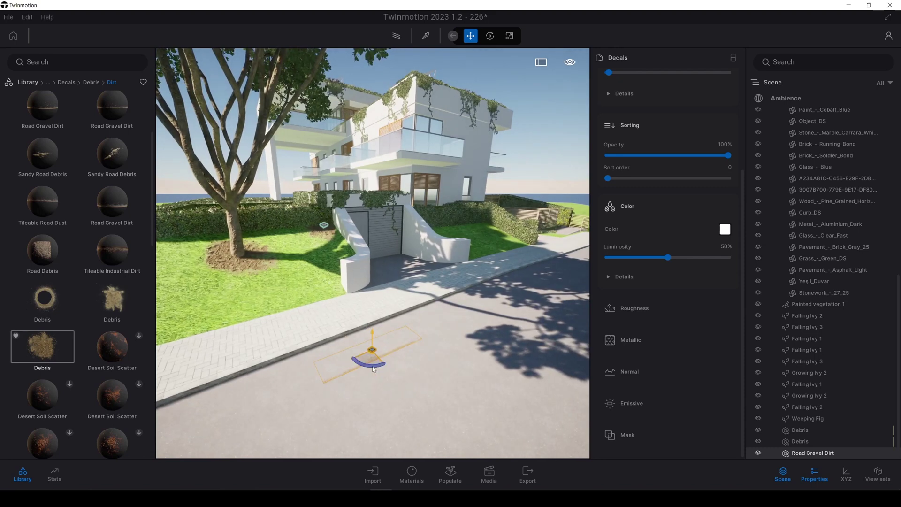
pyautogui.click(374, 369)
pyautogui.write('180')
pyautogui.press('Return')
# Move the Road Gravel Dirt decal so its dirt strip lies against the curb.
pyautogui.scroll(3, 378, 369)
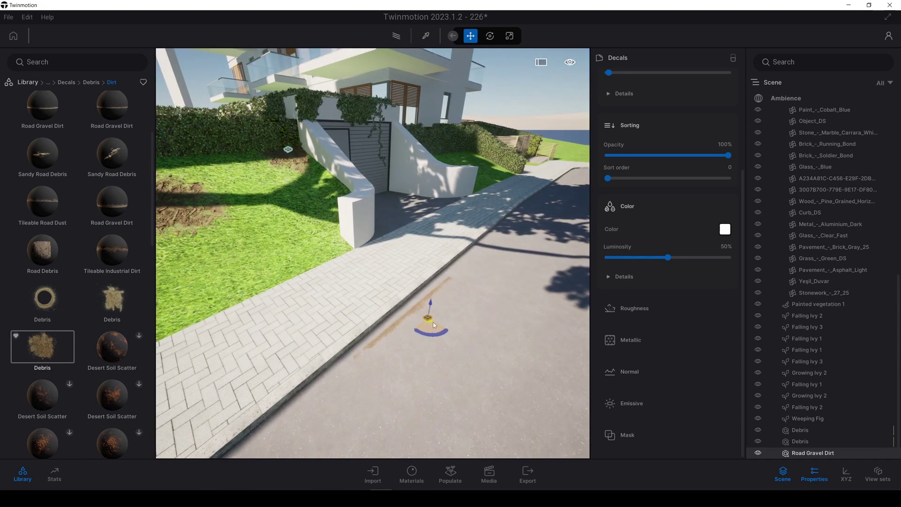
pyautogui.scroll(5, 430, 316)
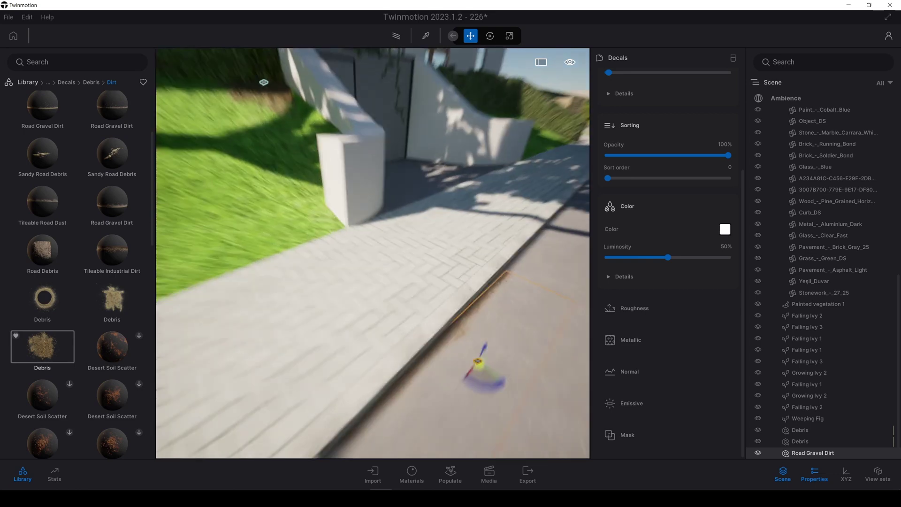
pyautogui.scroll(-4, 435, 312)
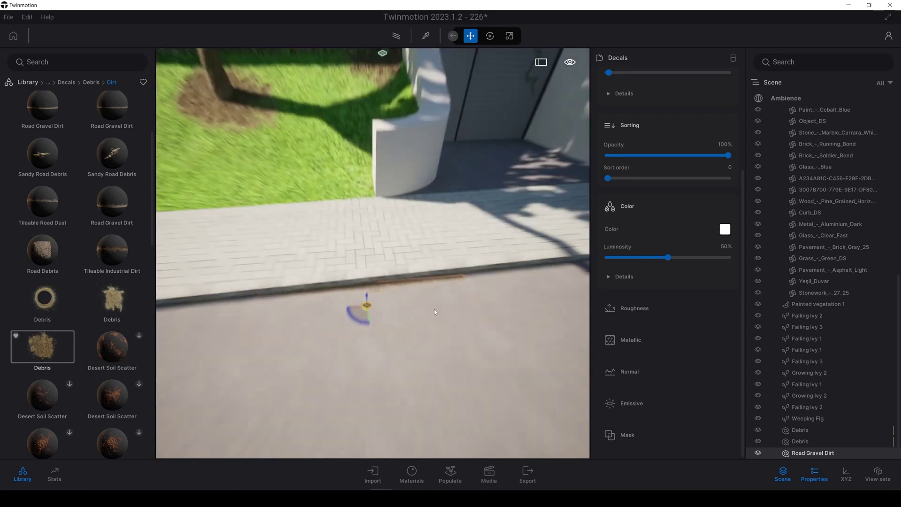
pyautogui.moveTo(364, 298); pyautogui.dragTo(370, 305)
pyautogui.moveTo(386, 309); pyautogui.dragTo(394, 310, button='right')
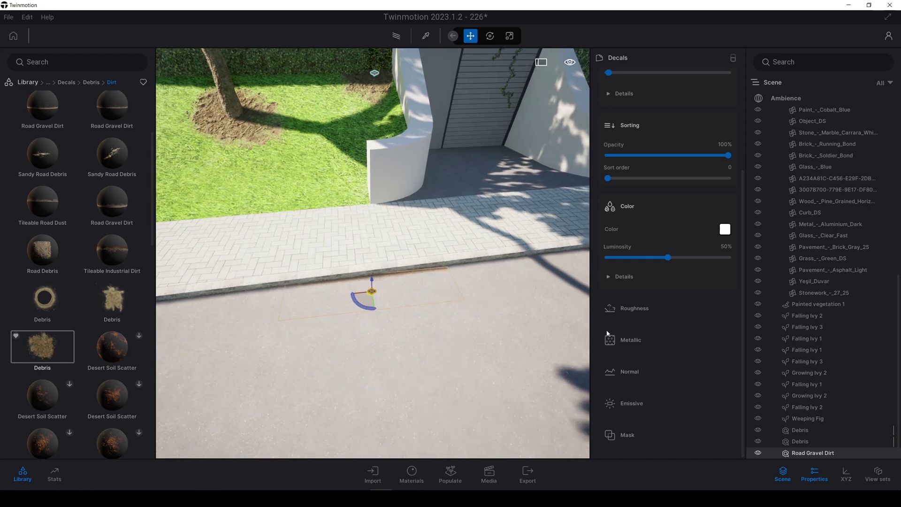
# Set the Road Gravel Dirt decal's size to 1.5 and realign it with the curb.
pyautogui.scroll(3, 643, 177)
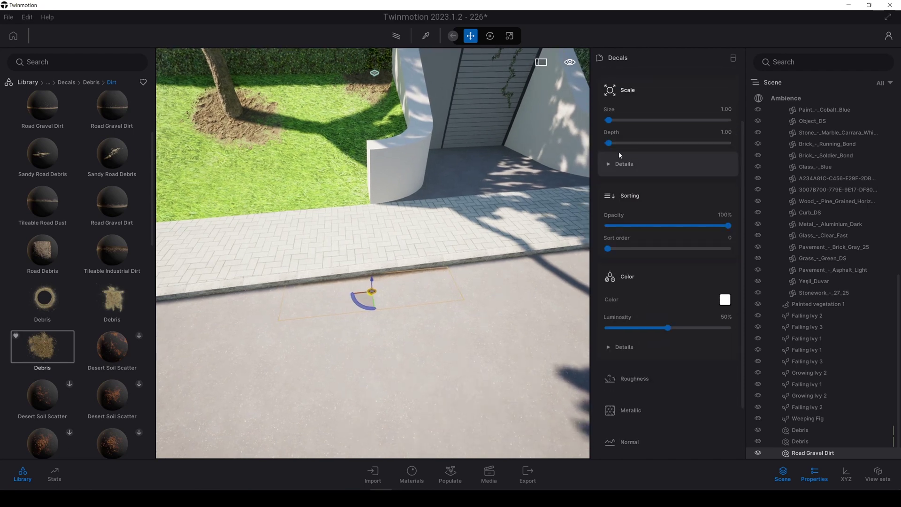
pyautogui.moveTo(613, 121); pyautogui.dragTo(616, 120)
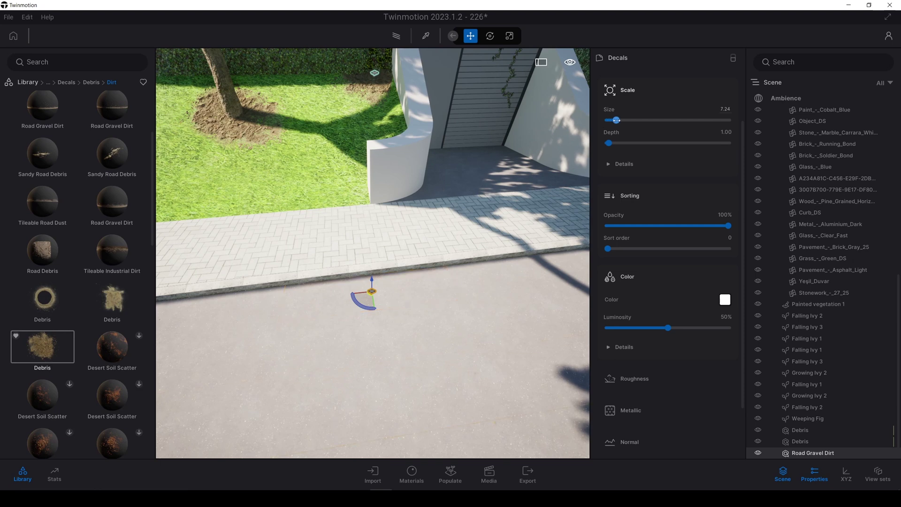
pyautogui.click(726, 114)
pyautogui.write('1.5')
pyautogui.press('Return')
pyautogui.moveTo(366, 301); pyautogui.dragTo(370, 313)
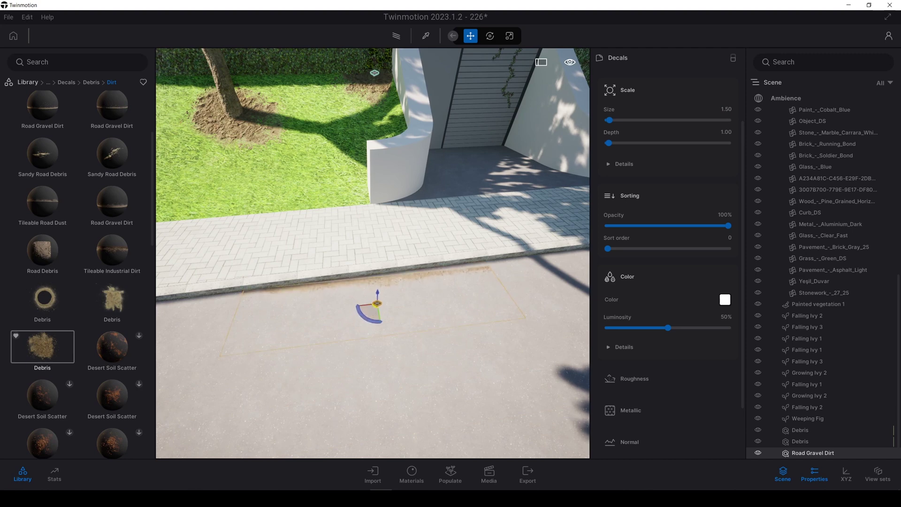
# Create five instance copies of the Road Gravel Dirt decal along the curb, spaced 277.24 cm apart.
pyautogui.press('s')
pyautogui.moveTo(371, 313); pyautogui.dragTo(383, 291, button='right')
pyautogui.press('w')
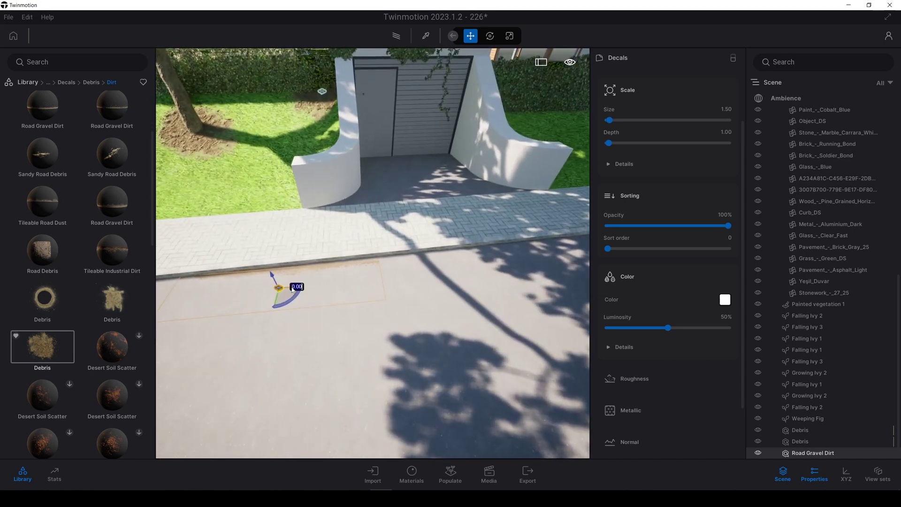
pyautogui.keyDown('shift'); pyautogui.moveTo(302, 288); pyautogui.dragTo(470, 288); pyautogui.keyUp('shift')
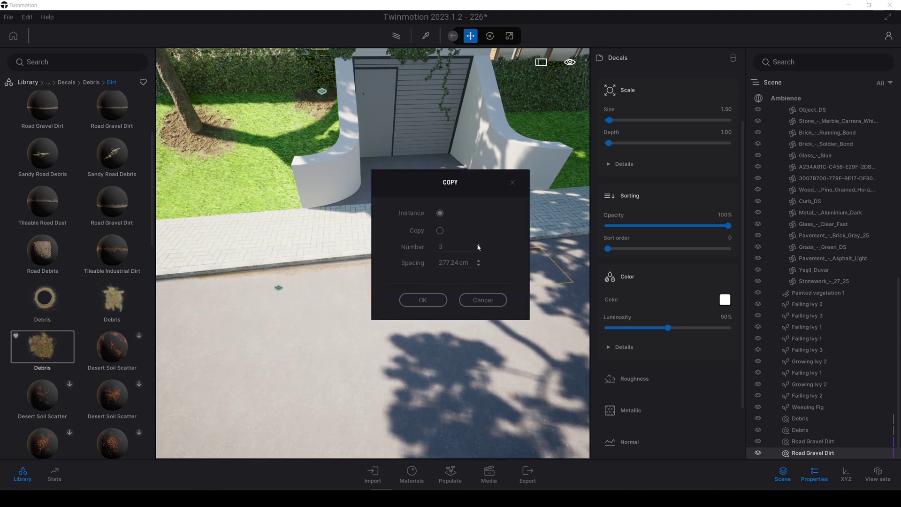
pyautogui.click(423, 300)
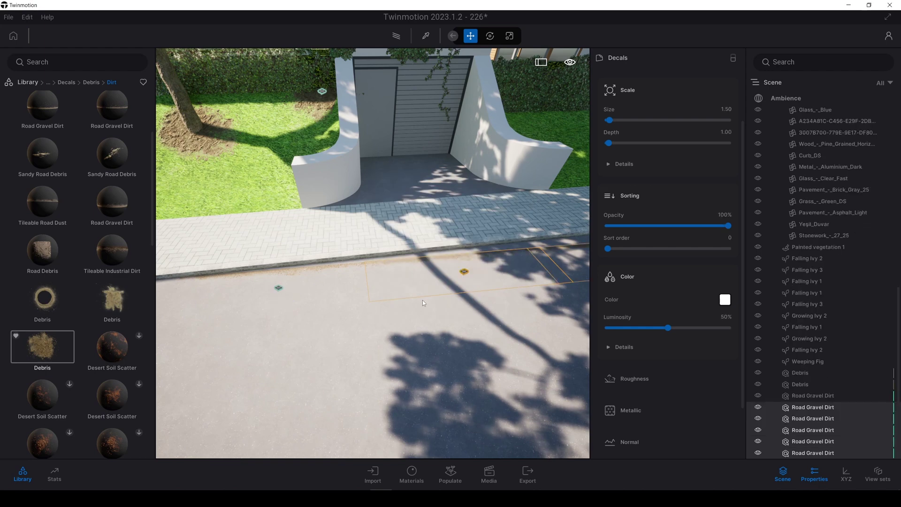
# Select all six Road Gravel Dirt decals in the scene list and move them to a new container.
pyautogui.click(805, 397)
pyautogui.keyDown('shift'); pyautogui.click(813, 453); pyautogui.keyUp('shift')
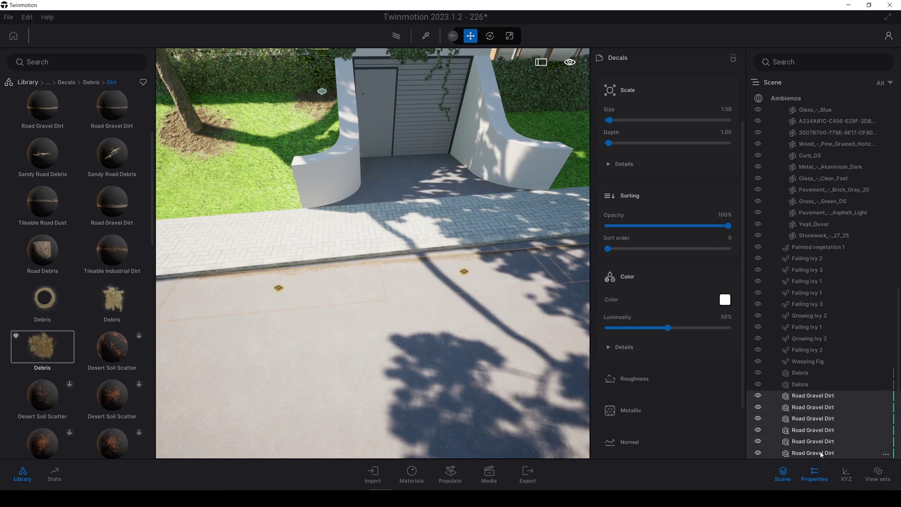
pyautogui.rightClick(810, 396)
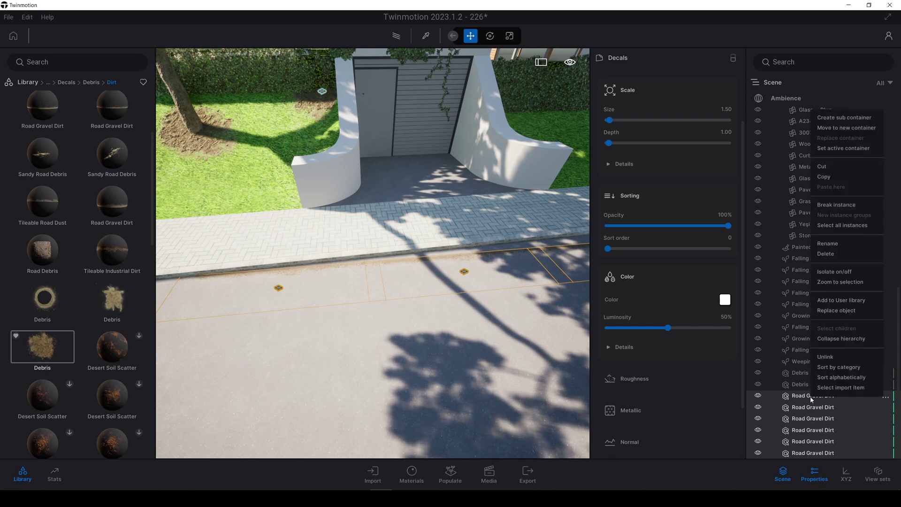
pyautogui.click(839, 128)
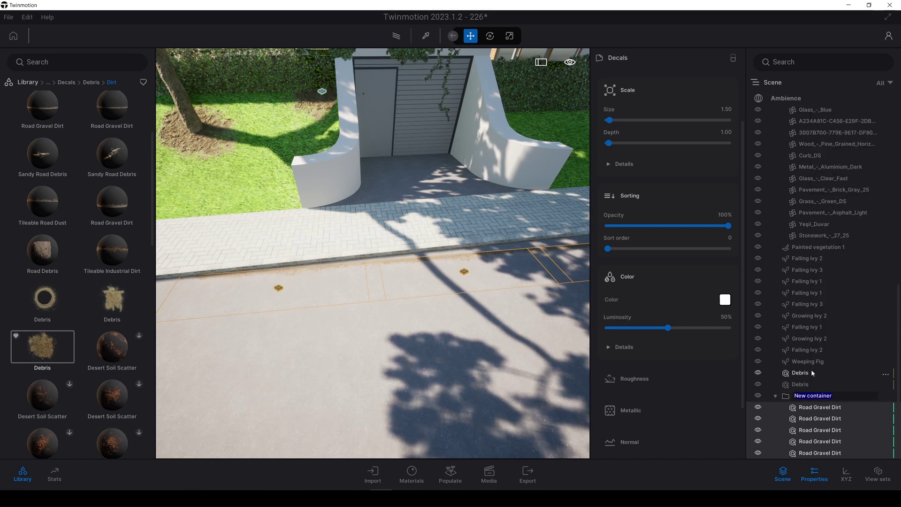
# Name the new container Road Gravel Dirt and collapse it in the scene list.
pyautogui.write('R')
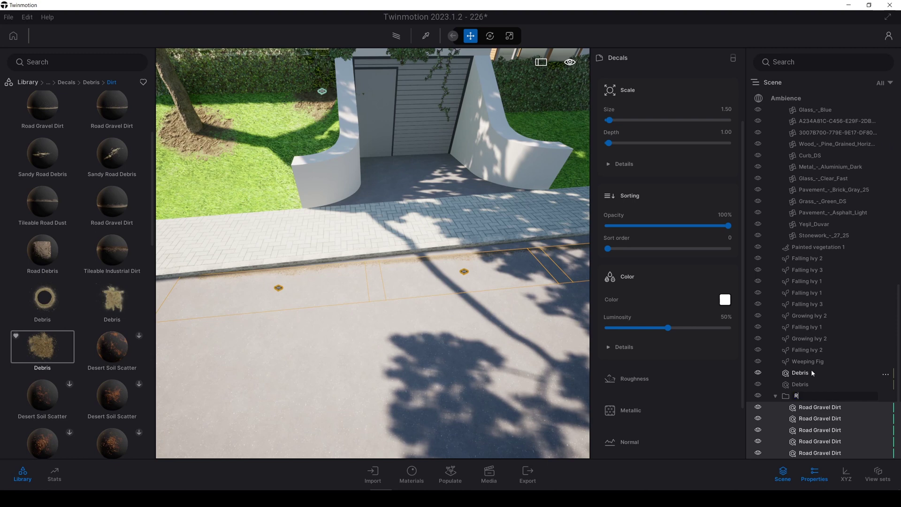
pyautogui.write('o')
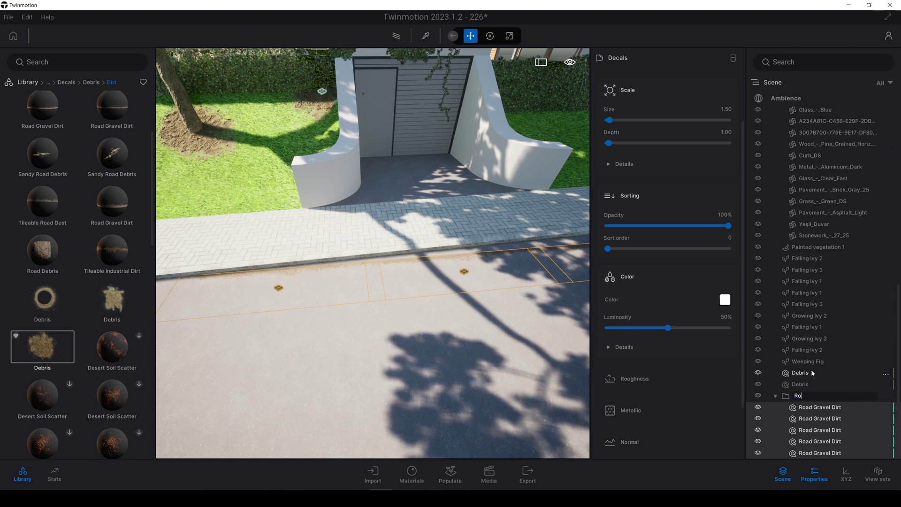
pyautogui.write('ad Gravel ')
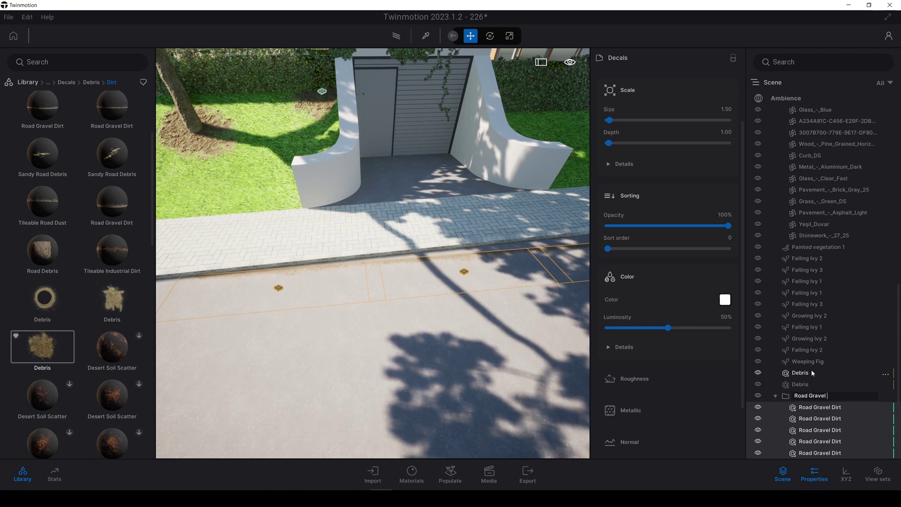
pyautogui.write('Dirt')
pyautogui.press('Return')
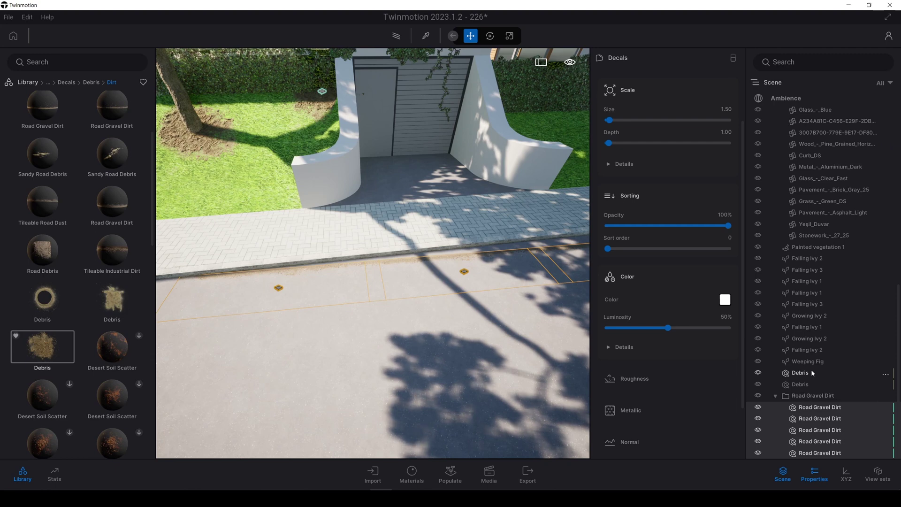
pyautogui.click(798, 398)
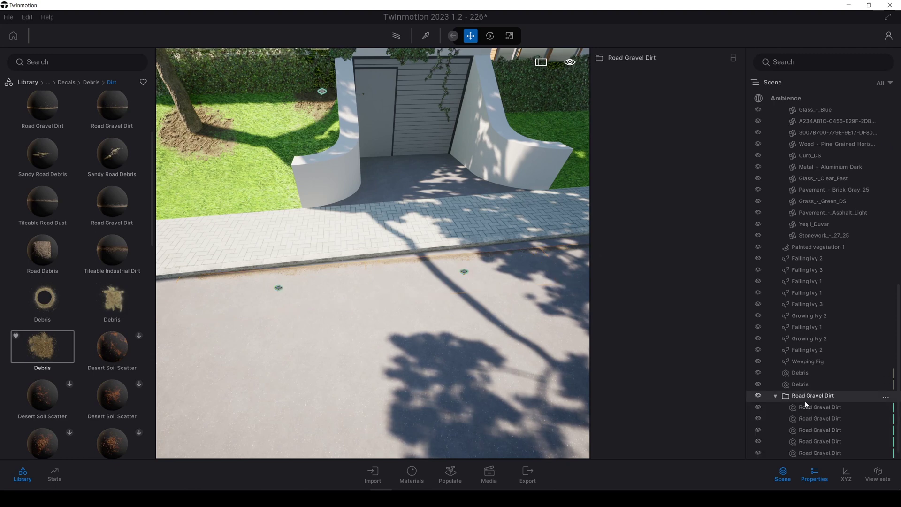
pyautogui.click(775, 397)
# Focus on the Road Gravel Dirt container, shift its decals together slightly closer to the curb, and deselect it.
pyautogui.click(801, 431)
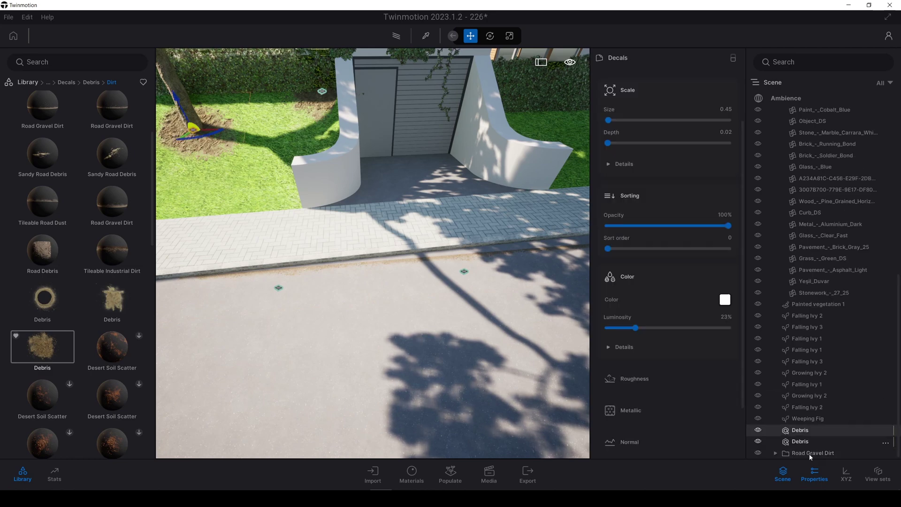
pyautogui.doubleClick(811, 454)
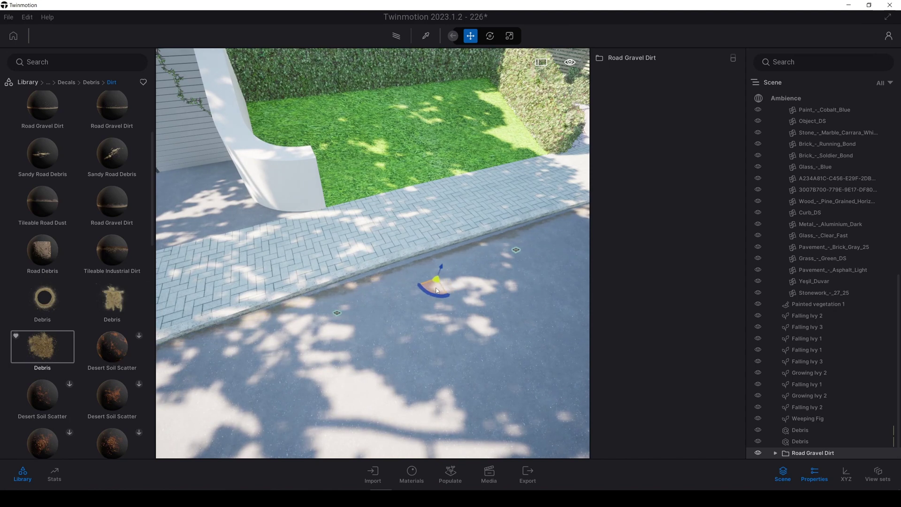
pyautogui.moveTo(437, 292); pyautogui.dragTo(430, 293)
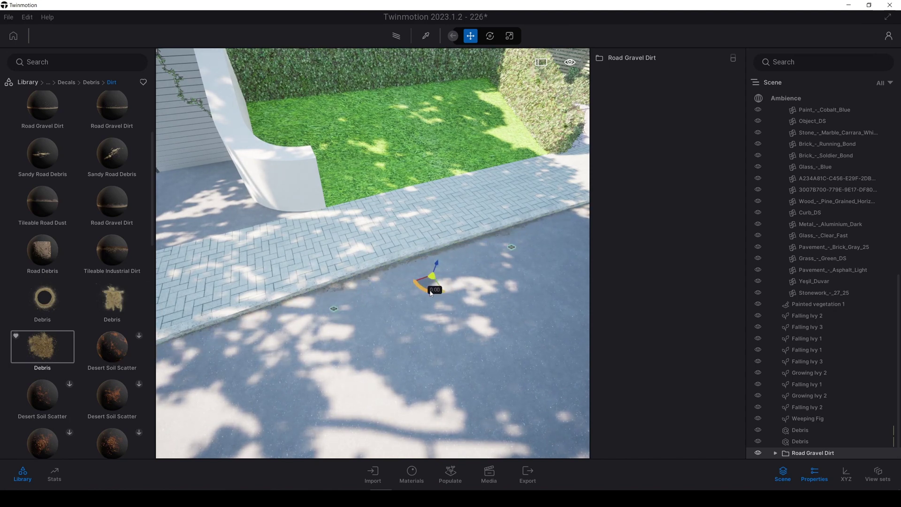
pyautogui.scroll(-3, 430, 293)
pyautogui.keyDown('shift'); pyautogui.moveTo(430, 293); pyautogui.dragTo(450, 283, button='middle'); pyautogui.keyUp('shift')
pyautogui.scroll(-3, 430, 294)
pyautogui.scroll(-3, 450, 283)
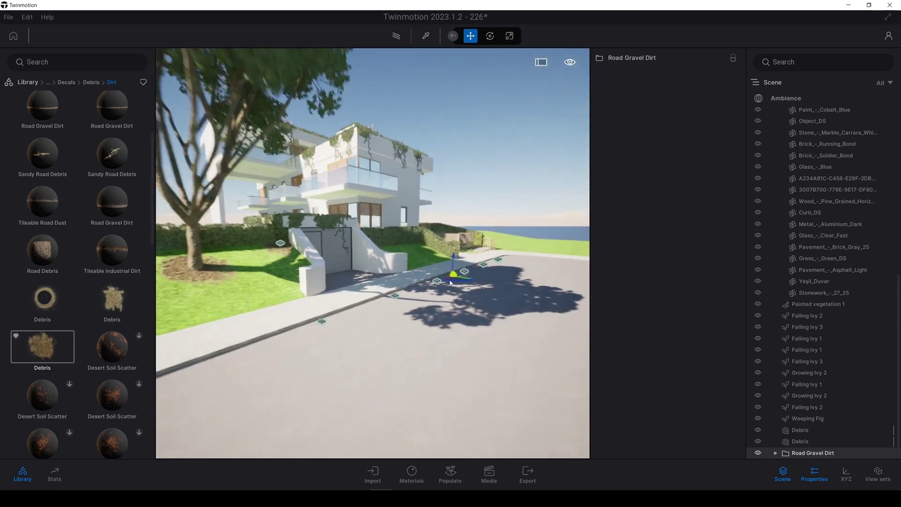
pyautogui.moveTo(451, 283); pyautogui.dragTo(497, 198, button='right')
pyautogui.click(498, 197)
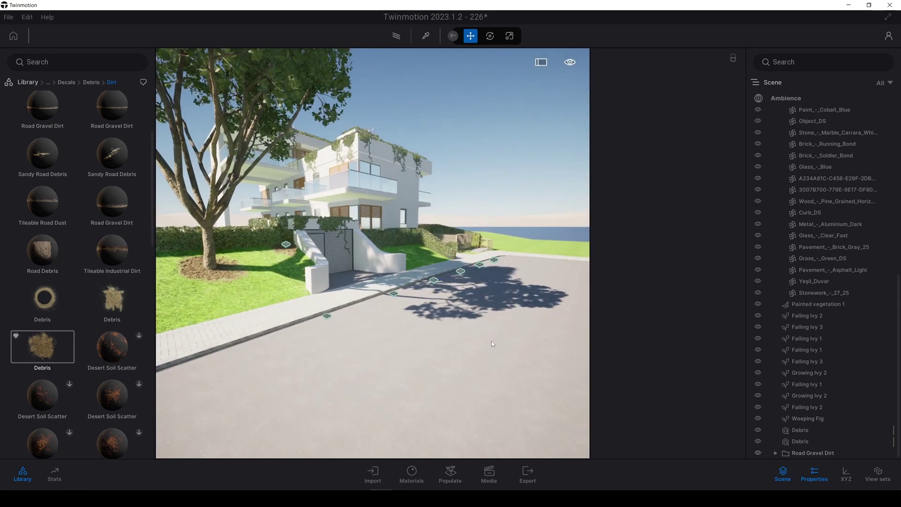
# Examine the house, tree, hedges, driveway and curbside dirt from the road, both close up and from a distance.
pyautogui.moveTo(492, 341); pyautogui.dragTo(463, 330, button='right')
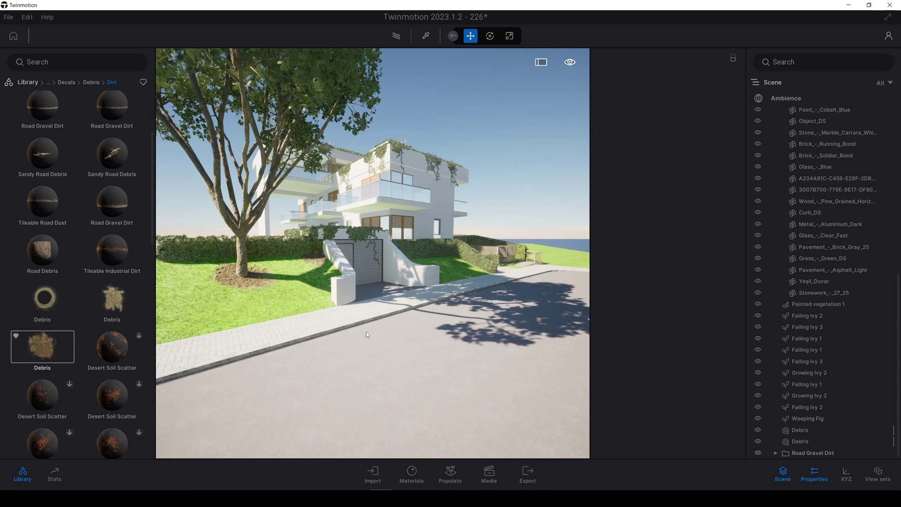
pyautogui.scroll(2, 196, 272)
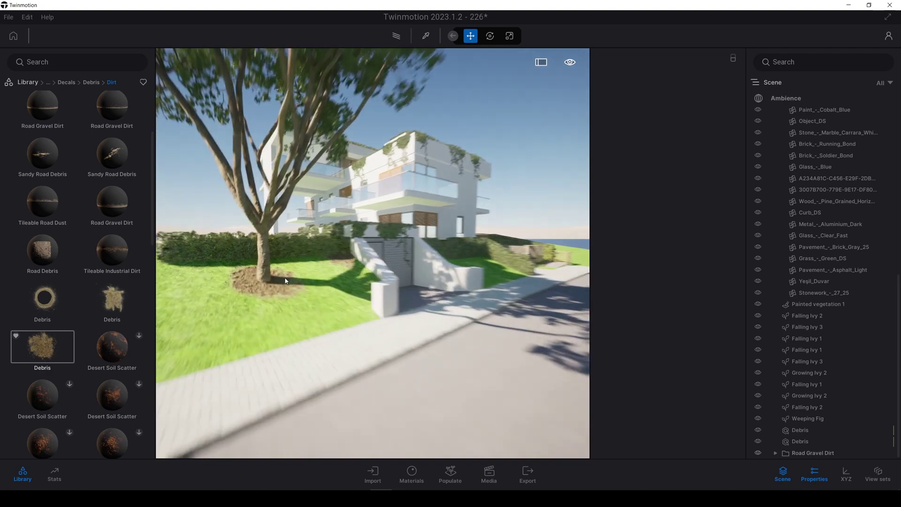
pyautogui.scroll(4, 288, 288)
pyautogui.scroll(-4, 288, 288)
pyautogui.scroll(5, 471, 310)
pyautogui.moveTo(493, 286); pyautogui.dragTo(506, 259, button='right')
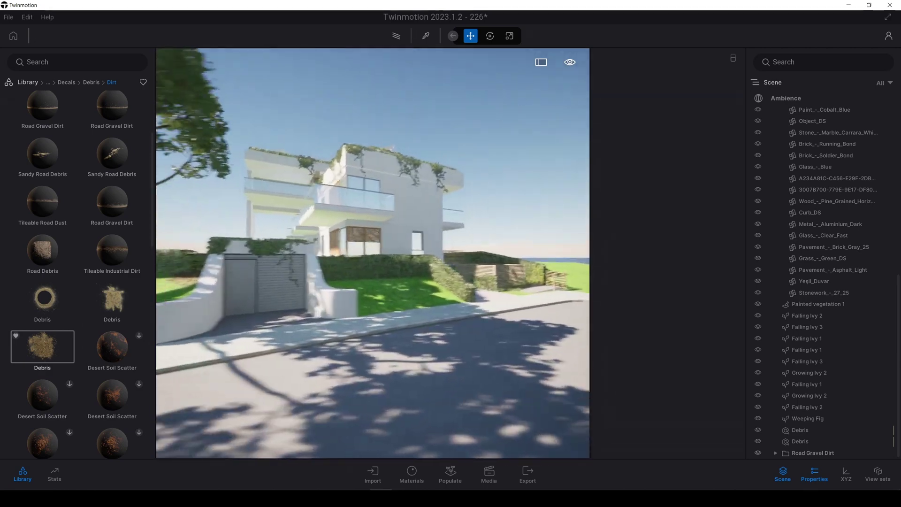
pyautogui.scroll(-3, 505, 259)
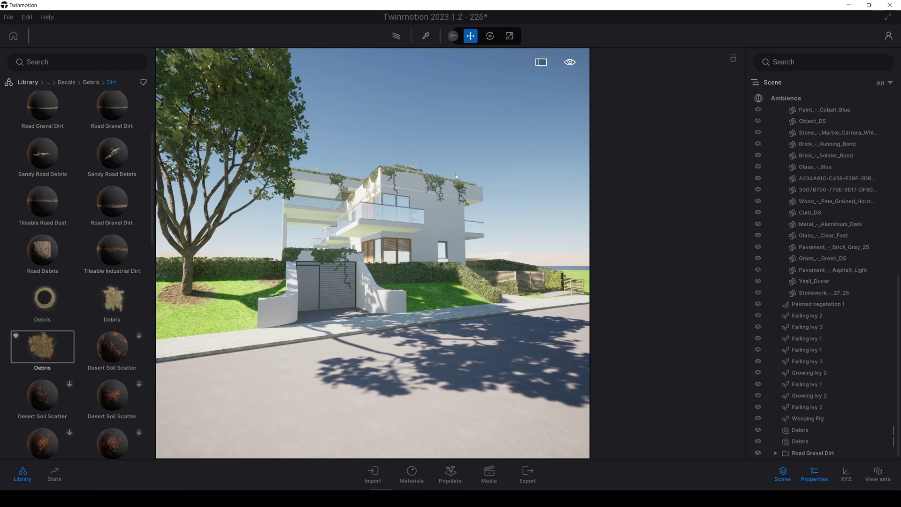
pyautogui.scroll(-4, 495, 221)
pyautogui.moveTo(495, 220); pyautogui.dragTo(531, 227, button='right')
pyautogui.scroll(-1, 494, 221)
pyautogui.scroll(-2, 491, 220)
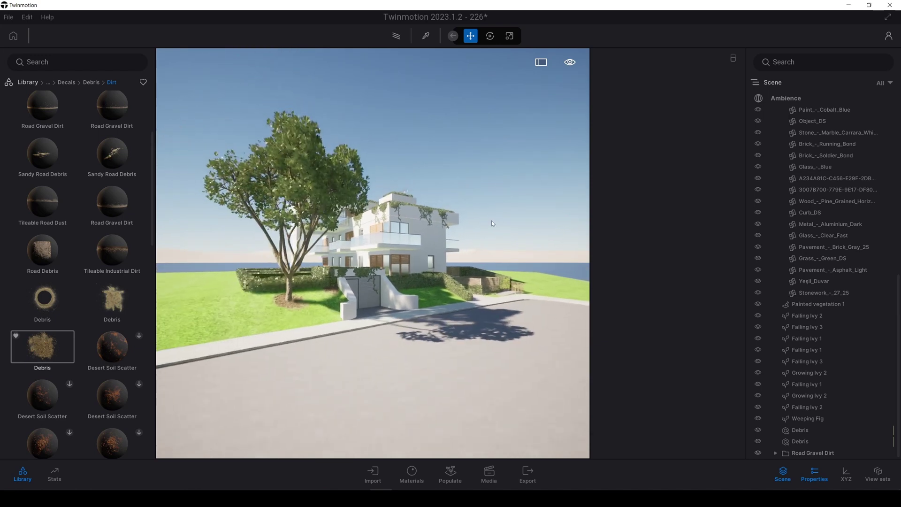